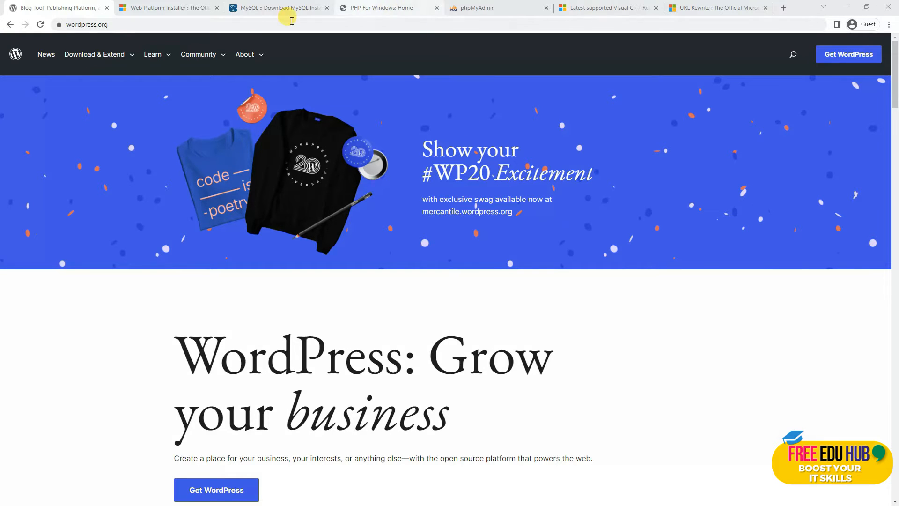
# Restore and centre the Settings window and highlight the Windows Server 2022 Datacenter edition.
pyautogui.click(174, 9)
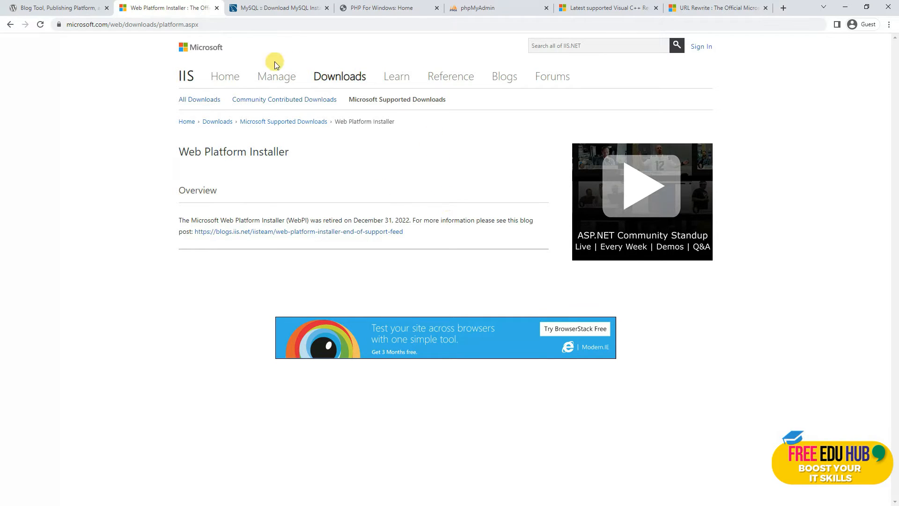
pyautogui.click(56, 8)
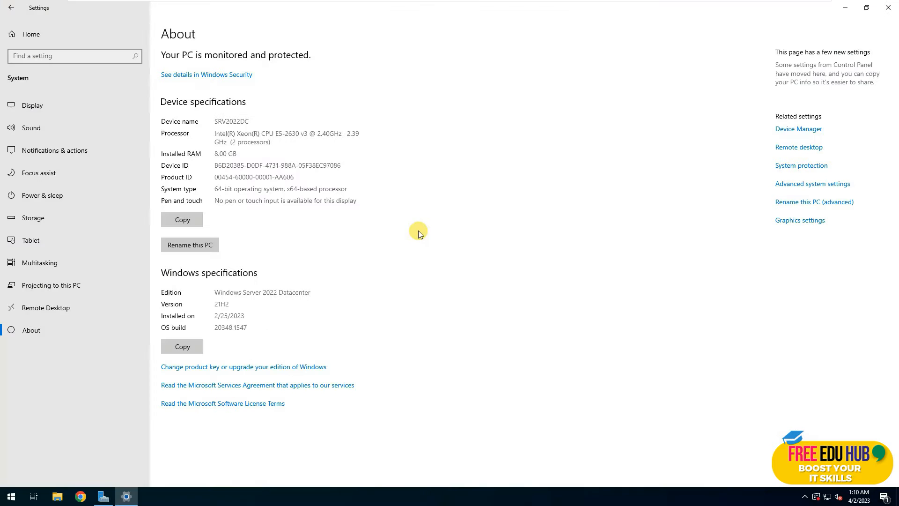
pyautogui.click(867, 8)
pyautogui.moveTo(310, 26); pyautogui.dragTo(481, 80)
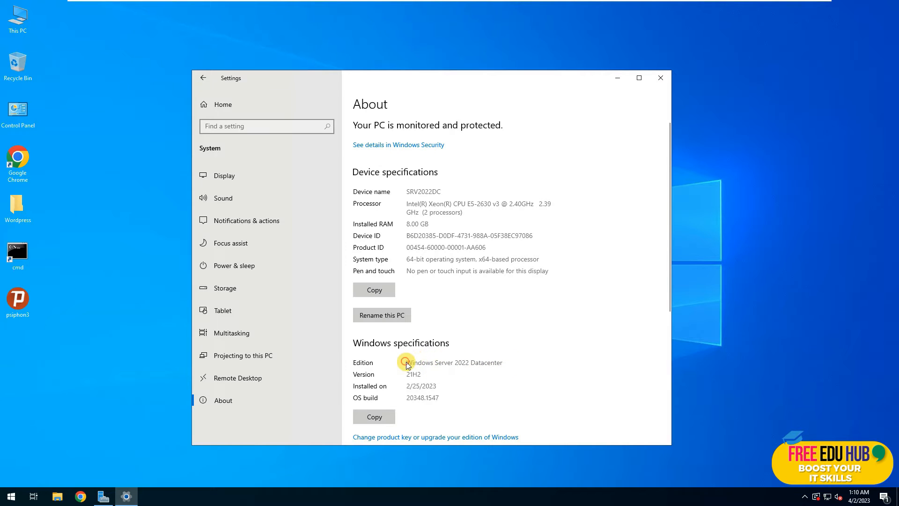
pyautogui.moveTo(406, 361); pyautogui.dragTo(513, 361)
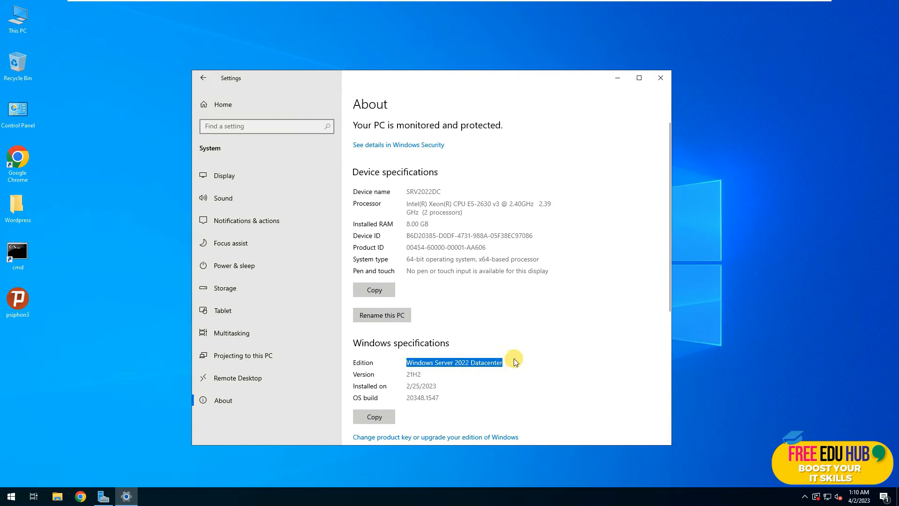
# Close Settings, dismiss Server Manager's Azure Arc notice, and glance at the Tools list.
pyautogui.click(662, 79)
pyautogui.click(103, 496)
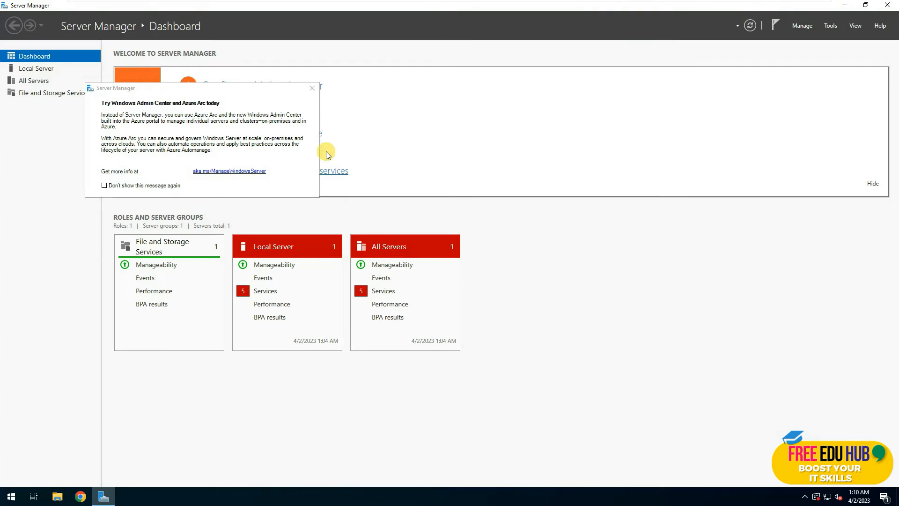
pyautogui.click(312, 88)
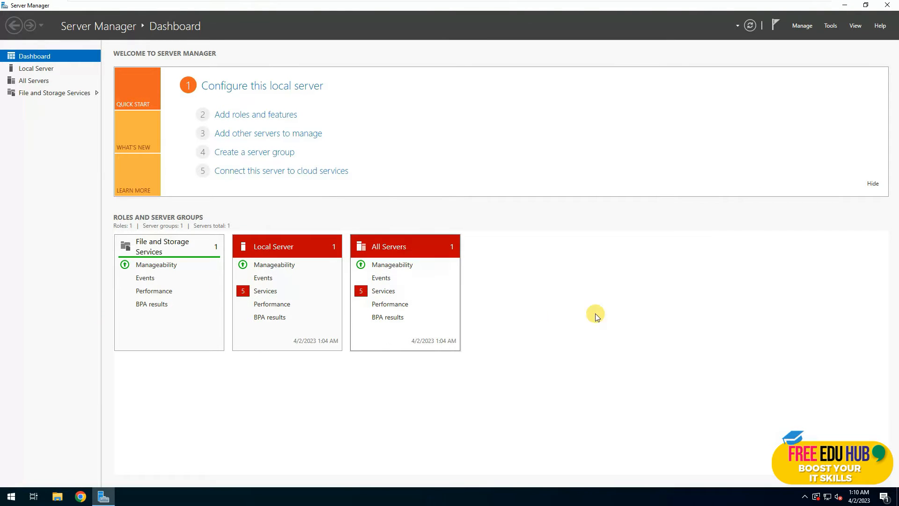
pyautogui.click(830, 25)
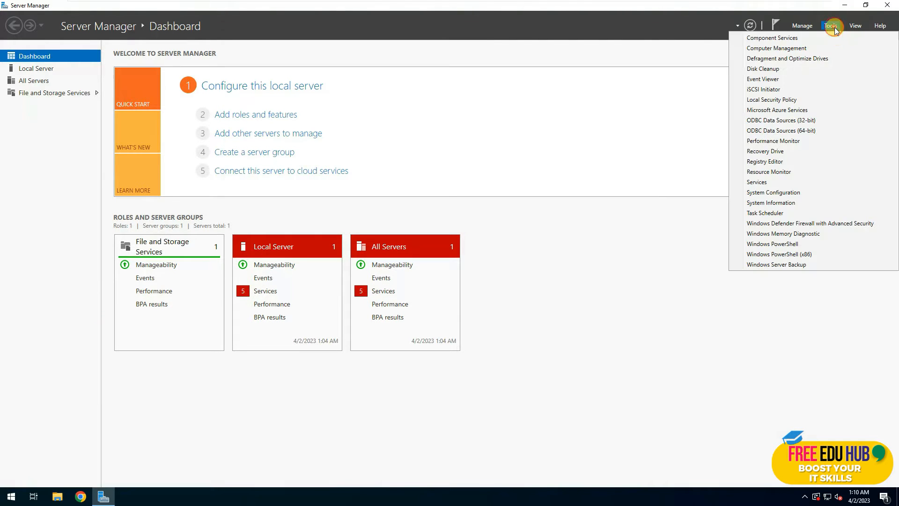
pyautogui.click(646, 381)
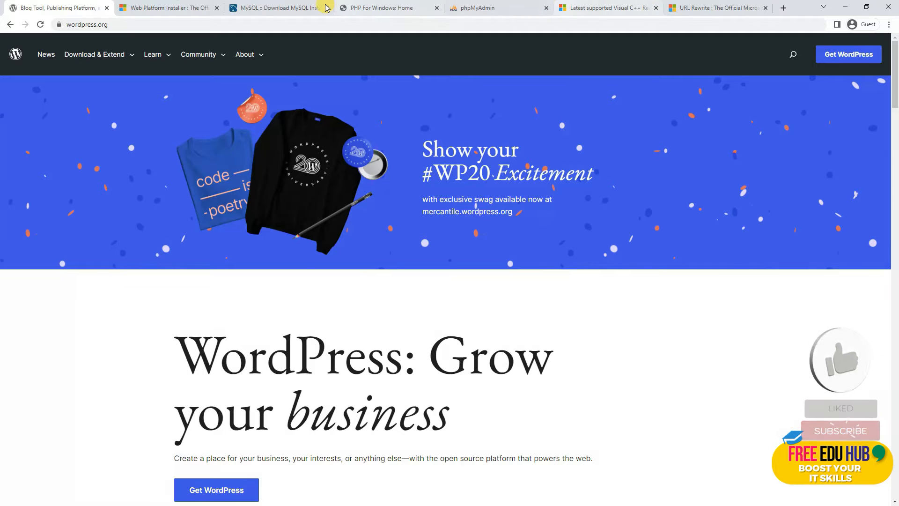
# Highlight the 437.3M MSI Installer row of MySQL Installer 8.0.32, then show PHP For Windows.
pyautogui.click(288, 8)
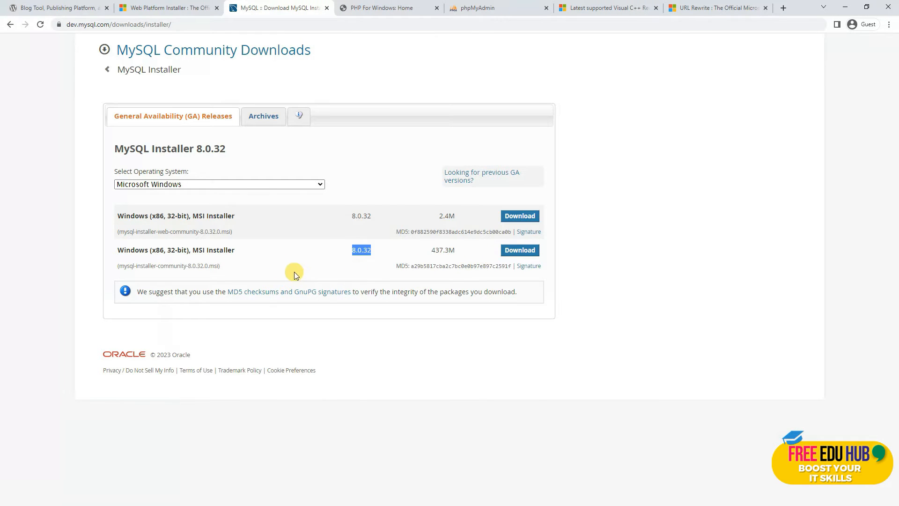
pyautogui.moveTo(237, 250); pyautogui.dragTo(193, 250)
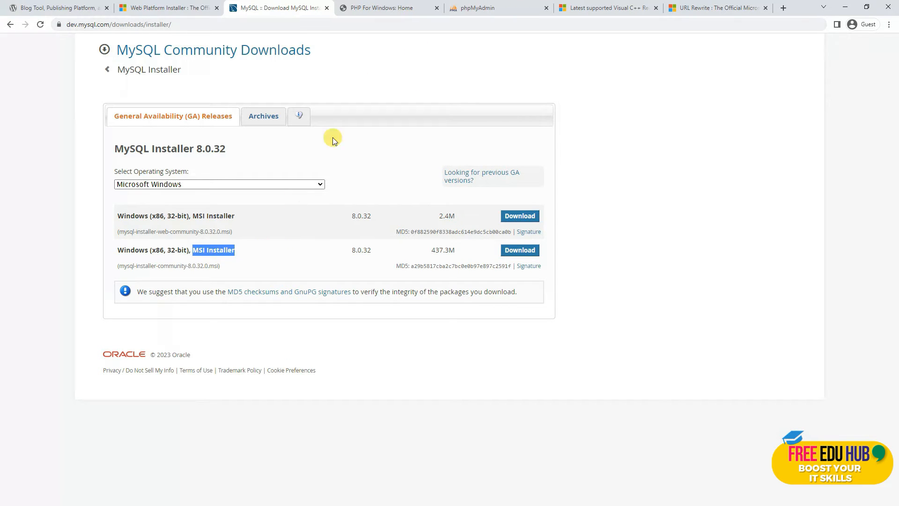
pyautogui.click(380, 8)
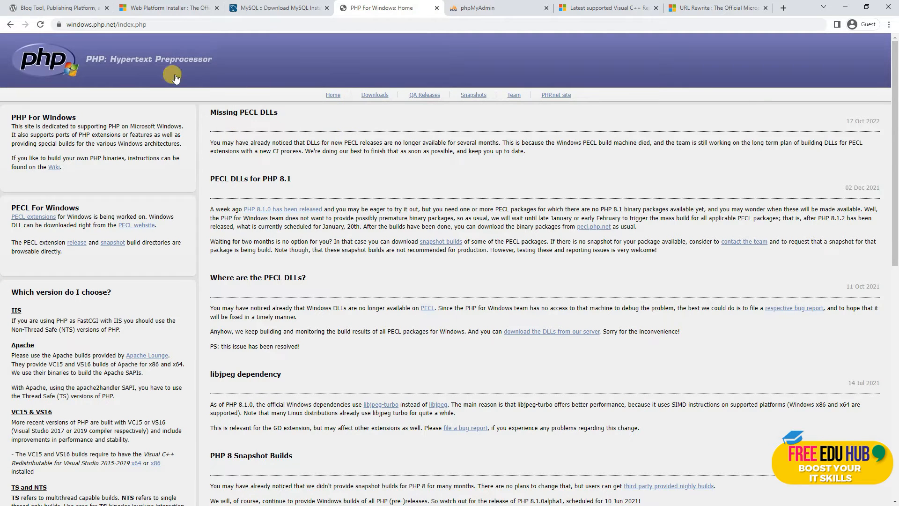
# Load php.net in the address bar after revisiting the PHP For Windows pages.
pyautogui.click(373, 100)
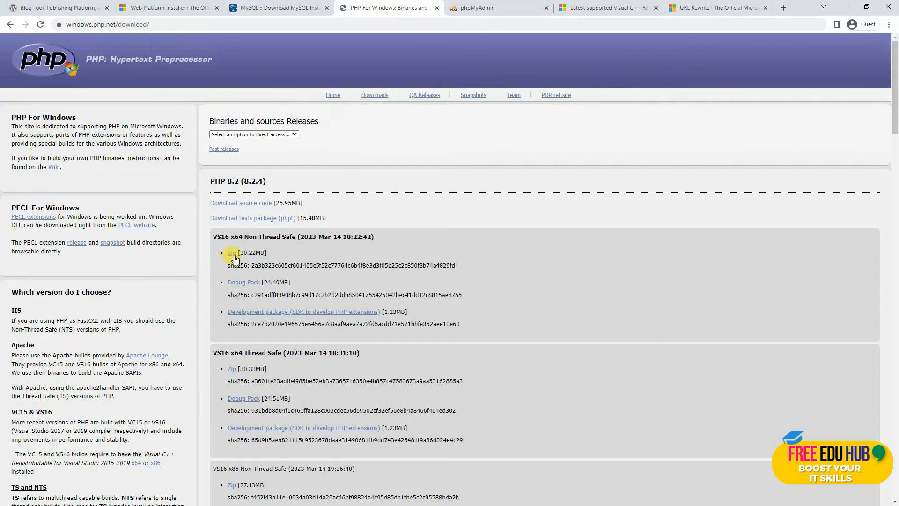
pyautogui.click(53, 66)
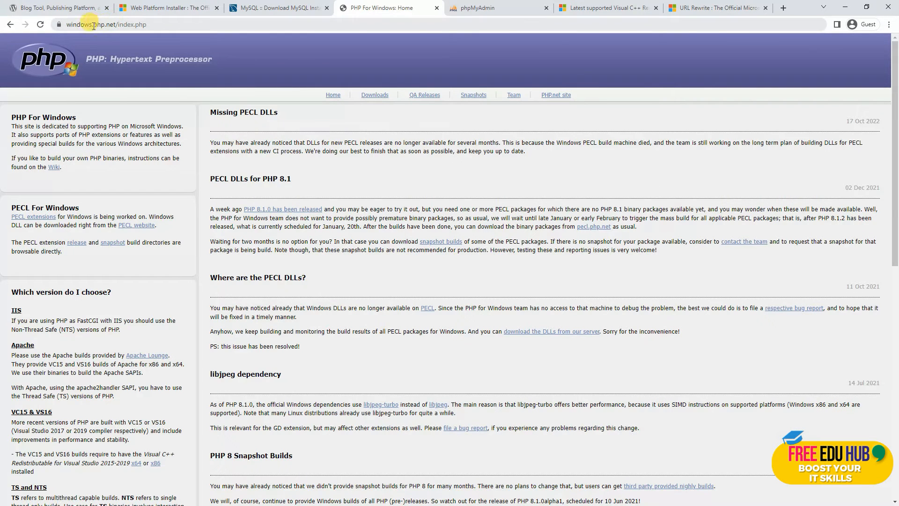
pyautogui.click(107, 25)
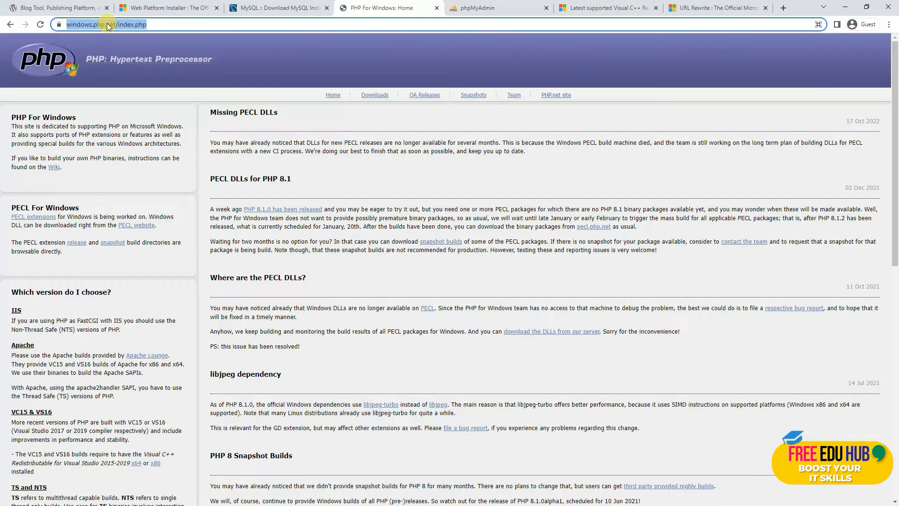
pyautogui.write('PHP')
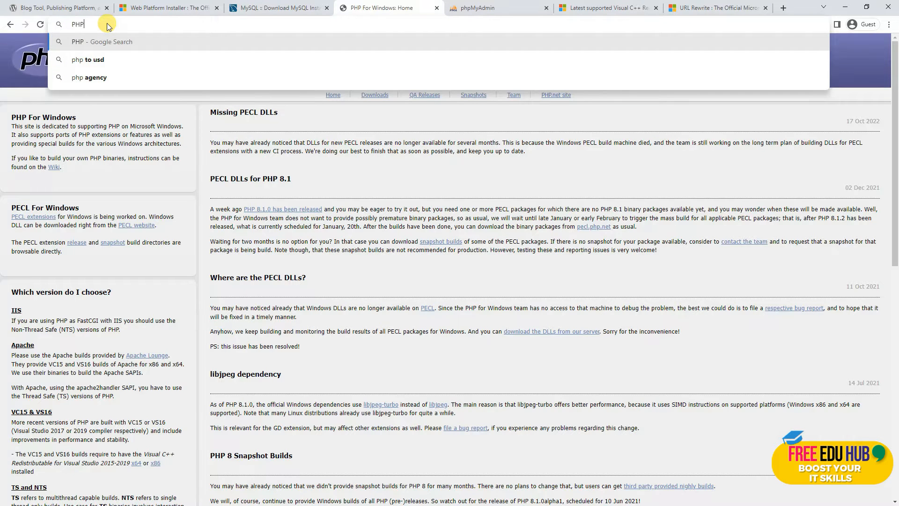
pyautogui.write('.NET')
pyautogui.press('Return')
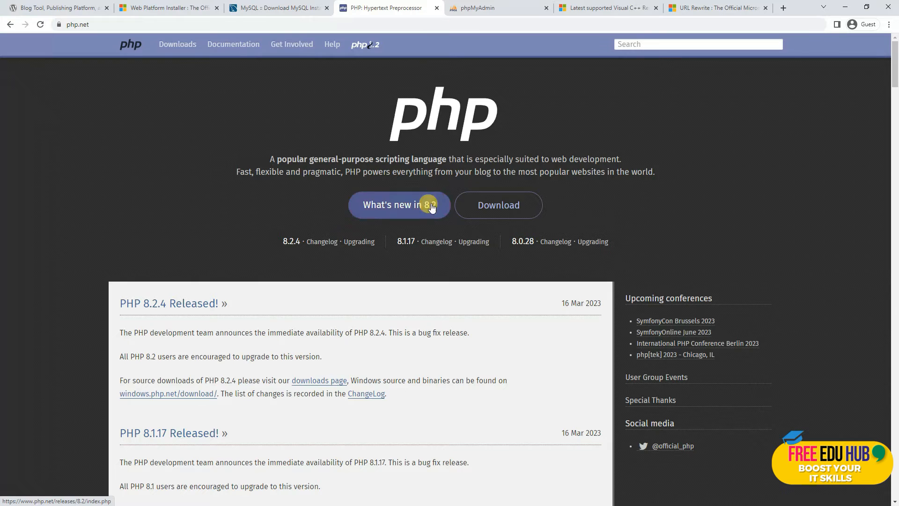
# Open the PHP 8.2.4 Windows downloads and highlight the VS16 x64 Non Thread Safe build.
pyautogui.click(492, 202)
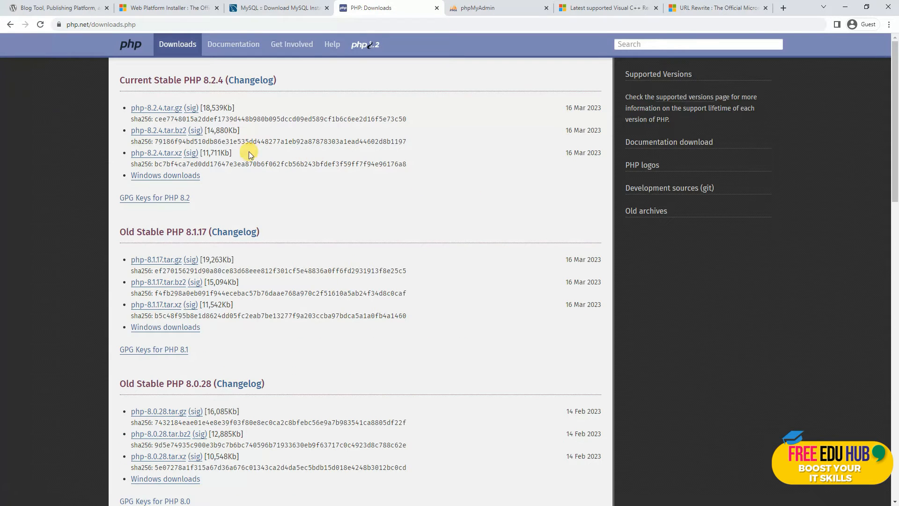
pyautogui.click(173, 177)
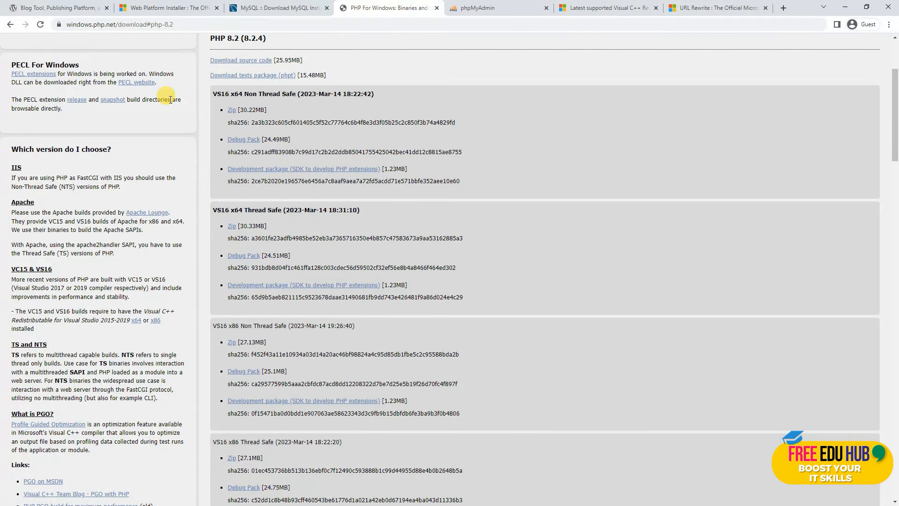
pyautogui.moveTo(214, 93); pyautogui.dragTo(383, 91)
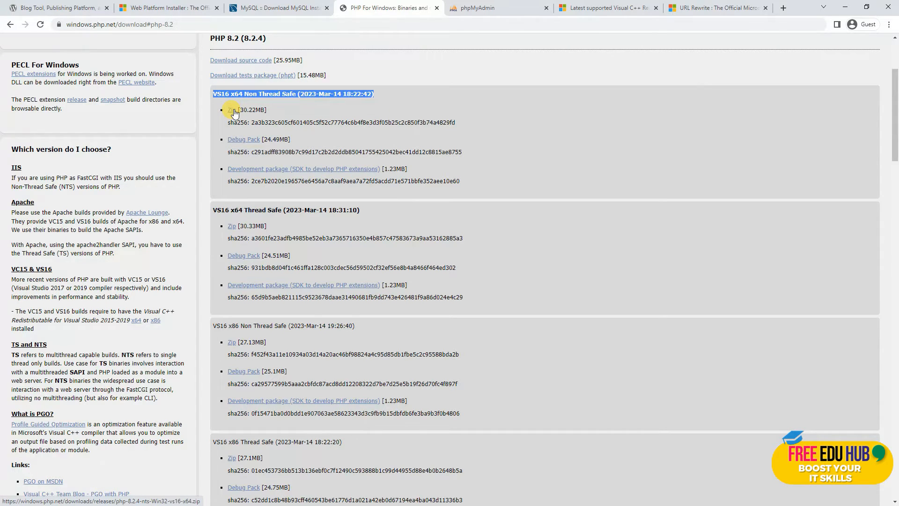
pyautogui.click(482, 10)
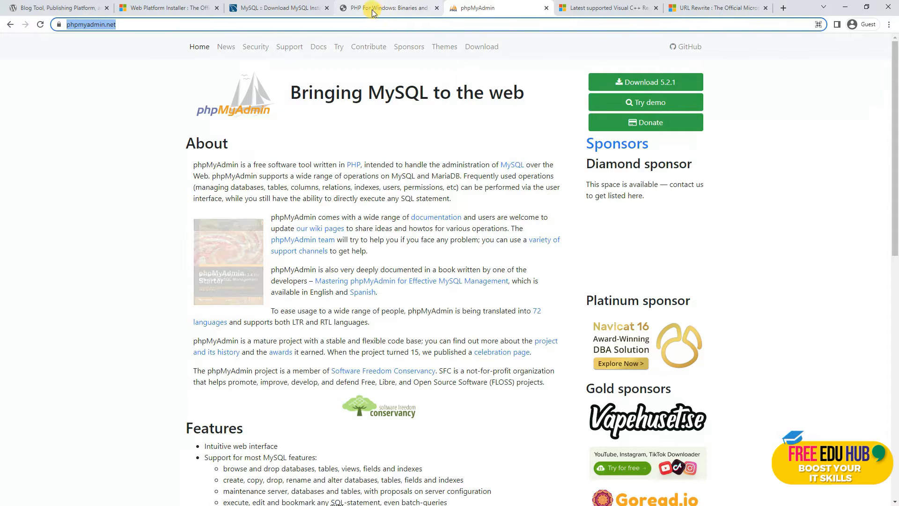
# Flip through the MySQL and phpMyAdmin tabs to reach the Visual C++ Redistributable downloads.
pyautogui.click(291, 9)
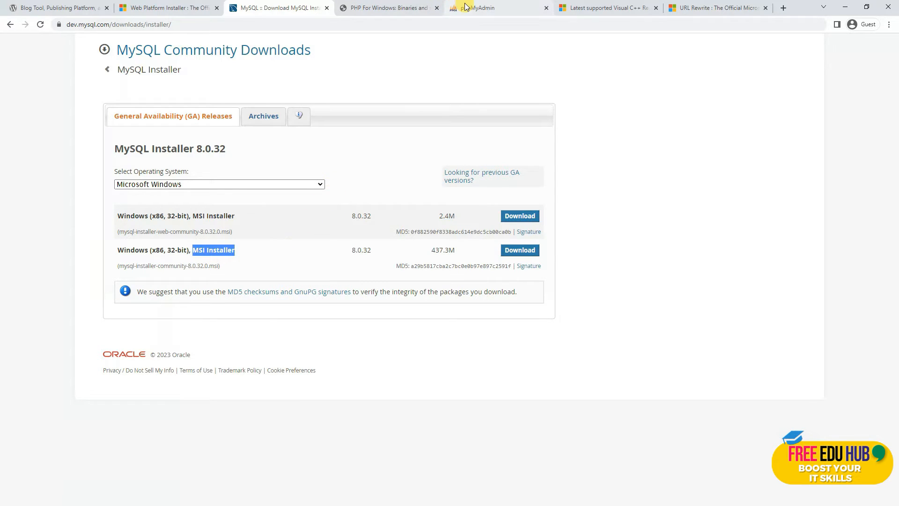
pyautogui.click(487, 8)
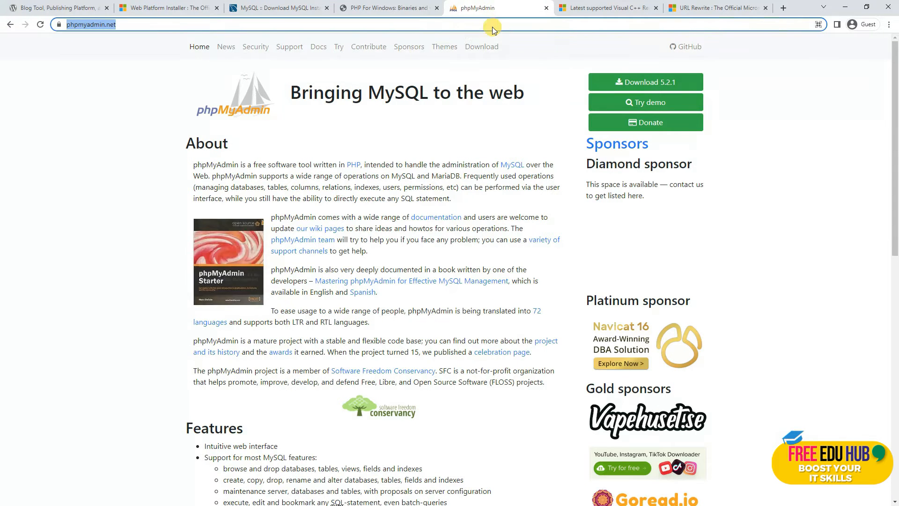
pyautogui.click(585, 8)
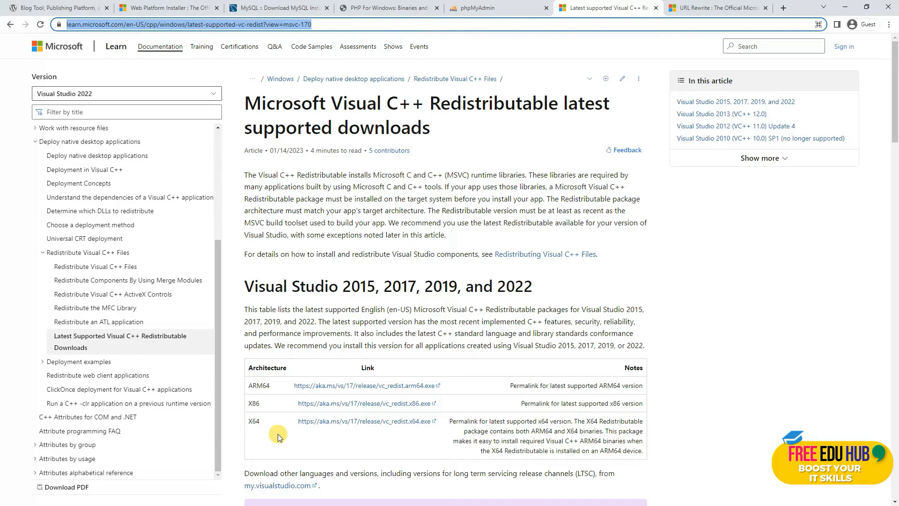
# Highlight the X64 vc_redist link, review the URL Rewrite and other tabs, then minimize Chrome.
pyautogui.moveTo(286, 425); pyautogui.dragTo(451, 427)
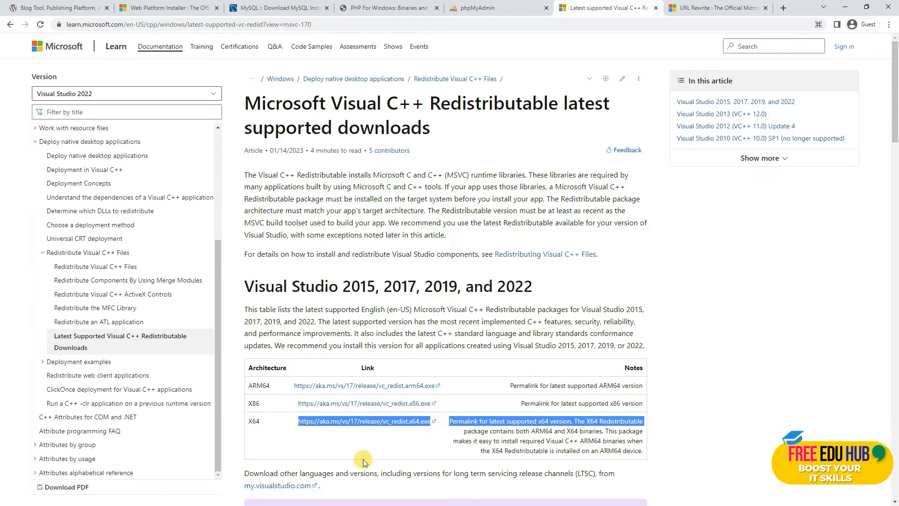
pyautogui.click(686, 8)
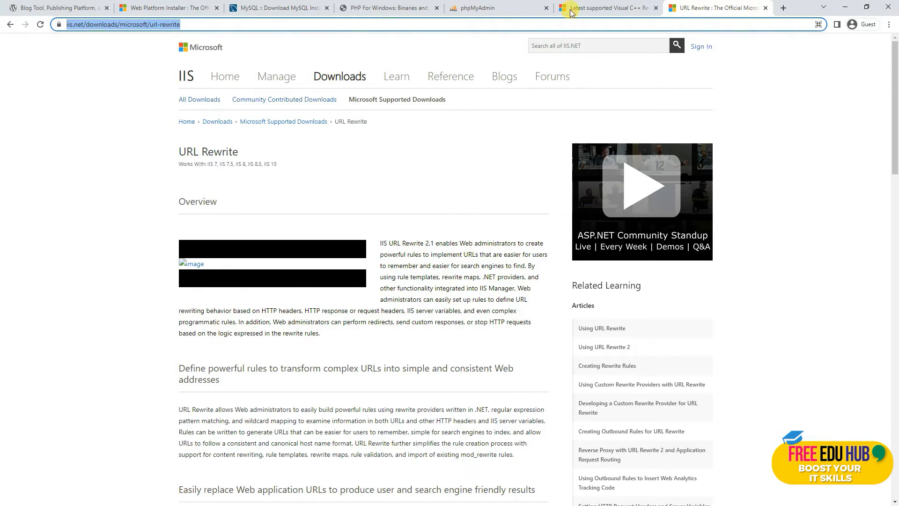
pyautogui.click(276, 8)
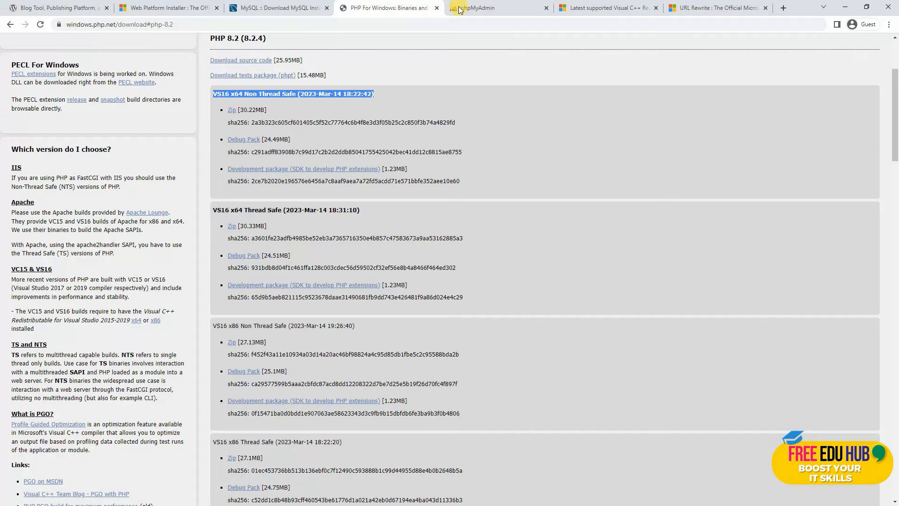
pyautogui.click(487, 8)
pyautogui.click(618, 6)
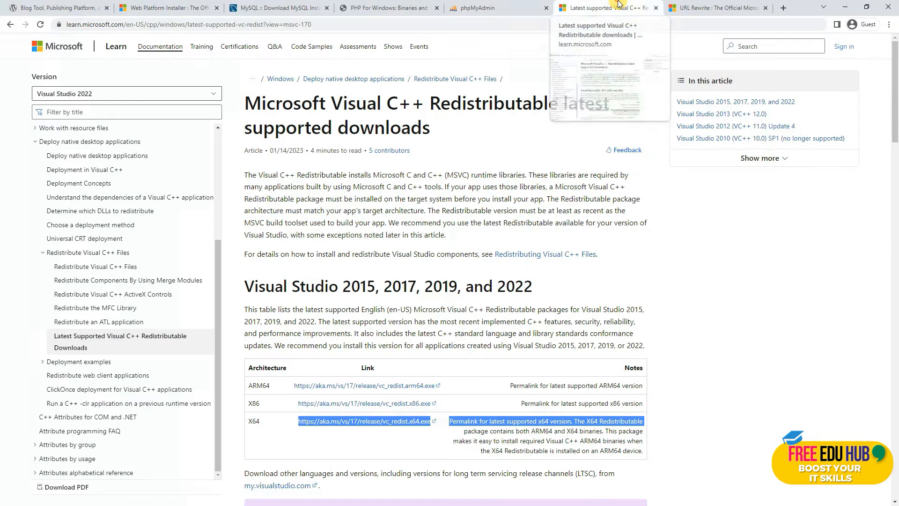
pyautogui.click(692, 9)
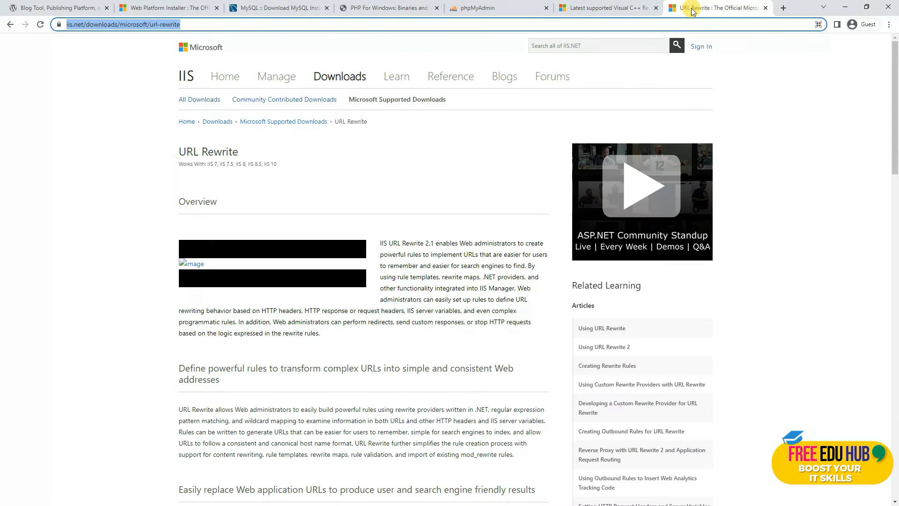
pyautogui.click(845, 7)
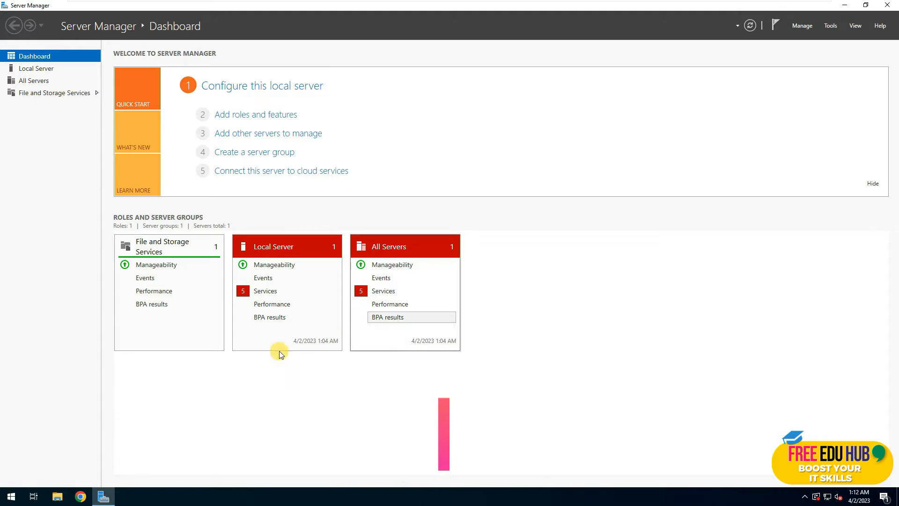
# Relaunch Server Manager, dismiss the Azure Arc notice, and start Add Roles and Features.
pyautogui.click(886, 6)
pyautogui.click(12, 497)
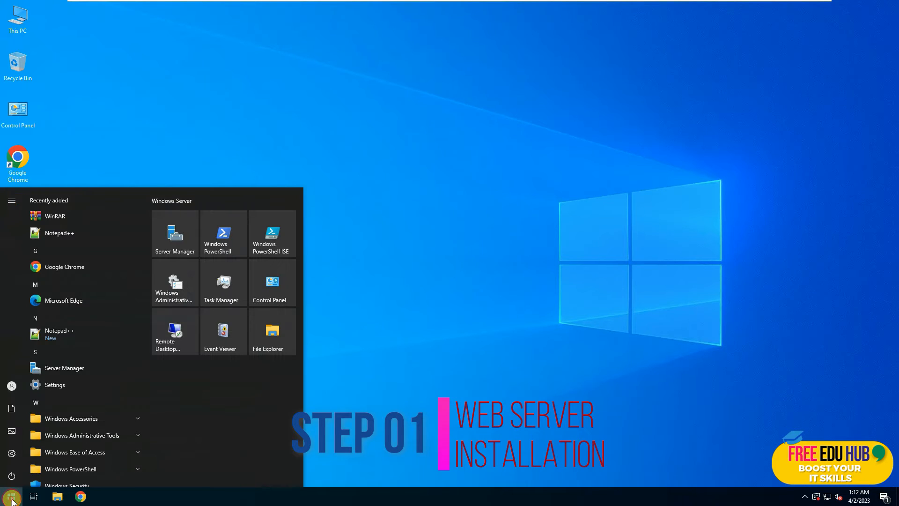
pyautogui.click(173, 238)
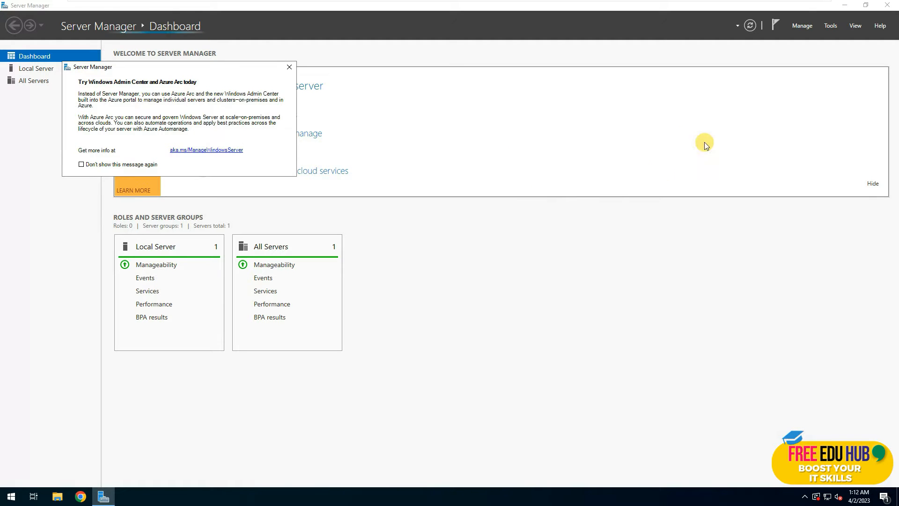
pyautogui.click(292, 68)
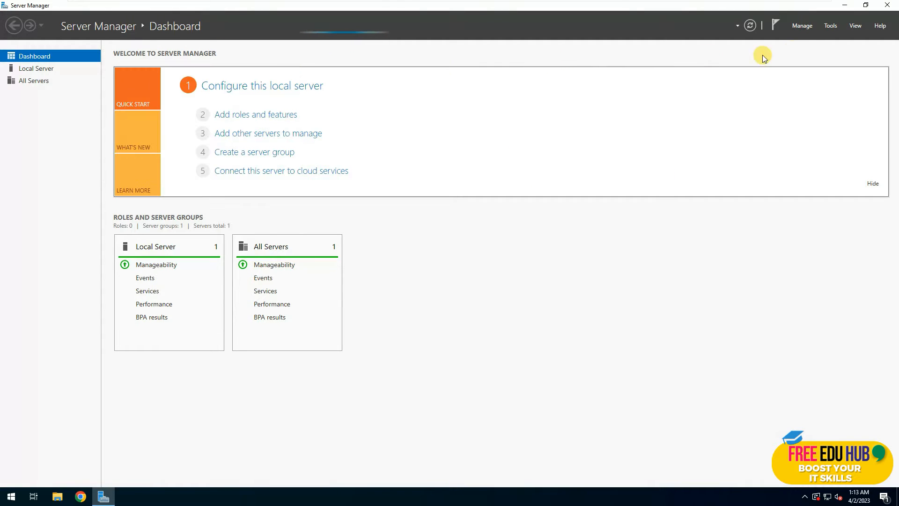
pyautogui.click(802, 26)
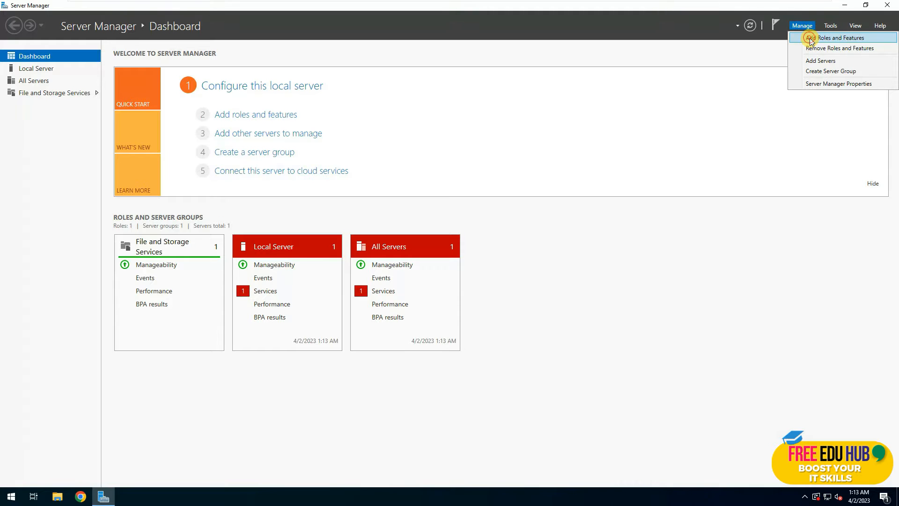
pyautogui.click(810, 38)
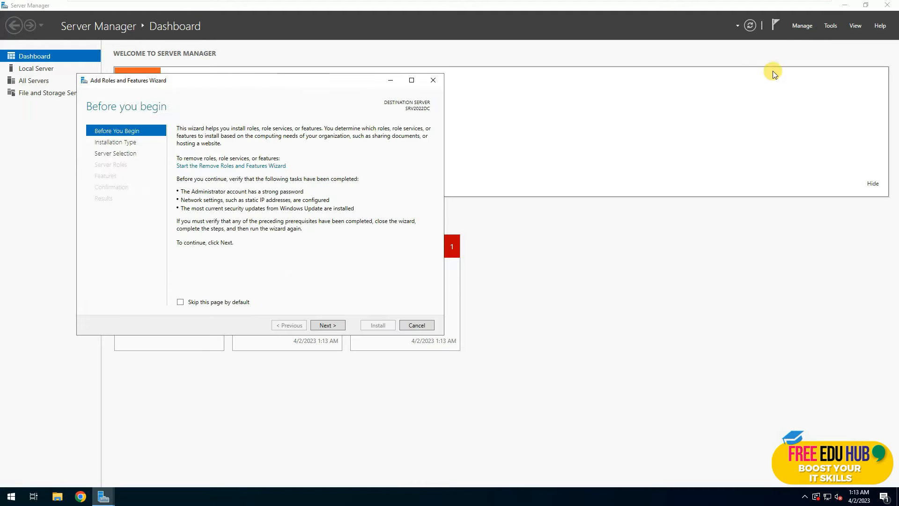
# Select the Web Server (IIS) role with its management tools, keeping default features.
pyautogui.click(327, 324)
pyautogui.click(328, 326)
pyautogui.click(330, 327)
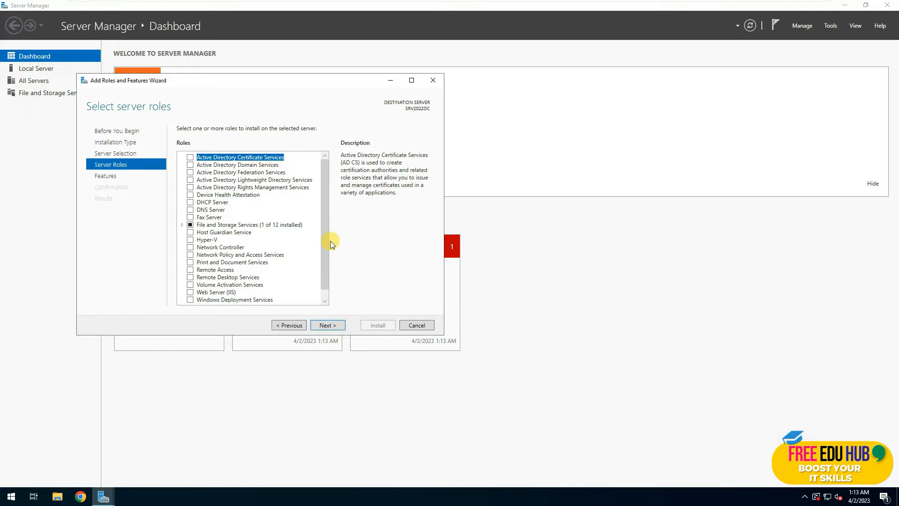
pyautogui.scroll(-1, 325, 238)
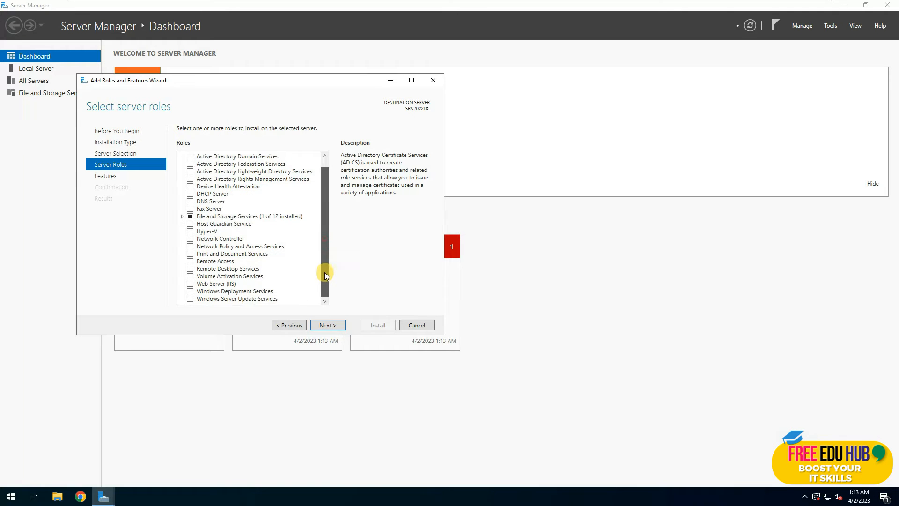
pyautogui.click(190, 284)
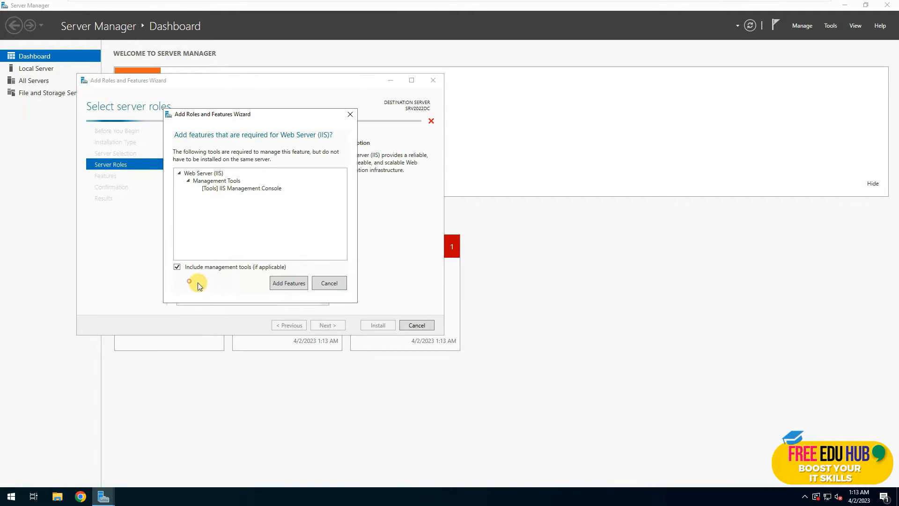
pyautogui.click(287, 283)
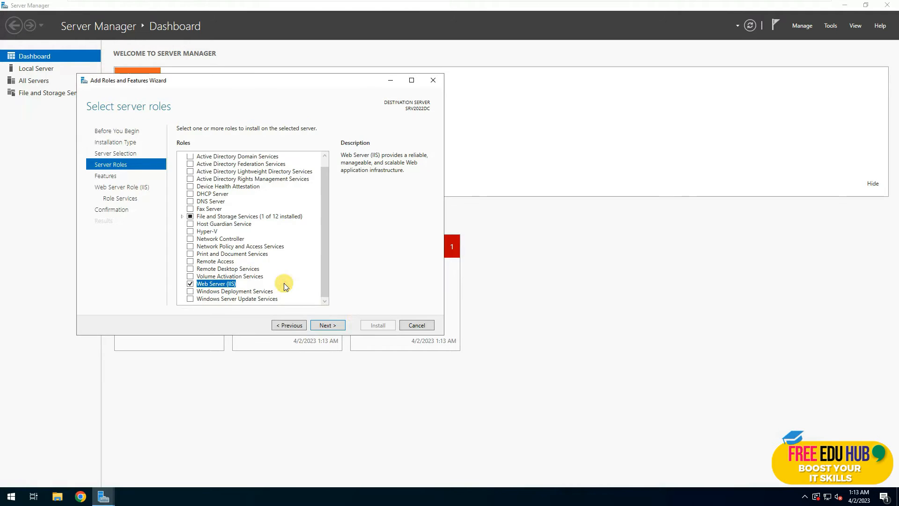
pyautogui.click(321, 329)
pyautogui.scroll(-5, 302, 252)
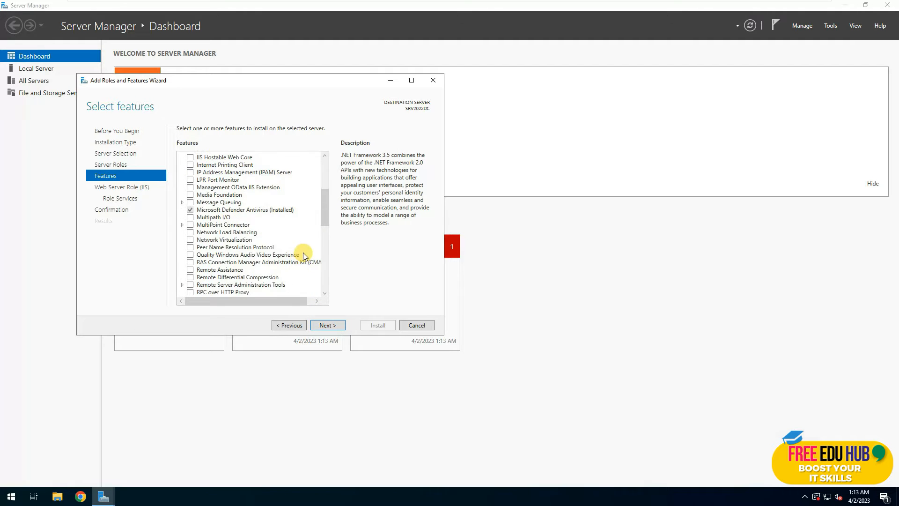
pyautogui.scroll(-10, 302, 252)
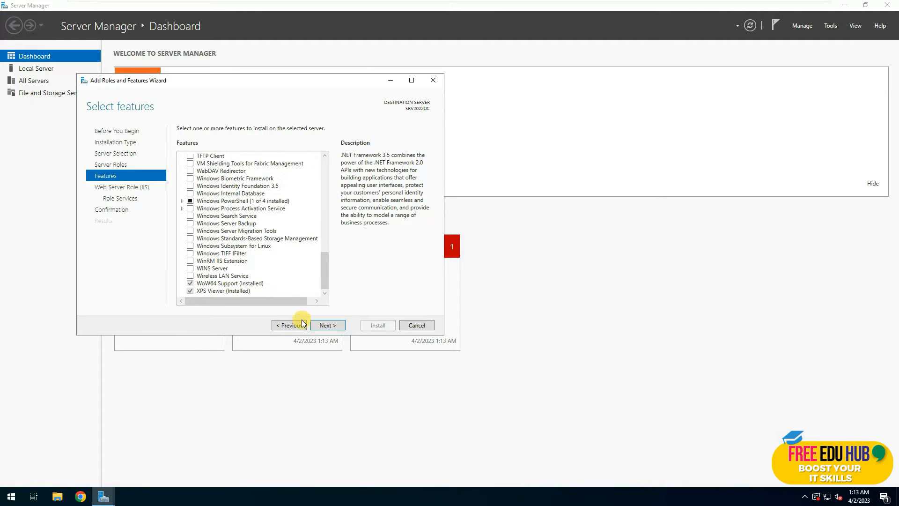
pyautogui.click(327, 325)
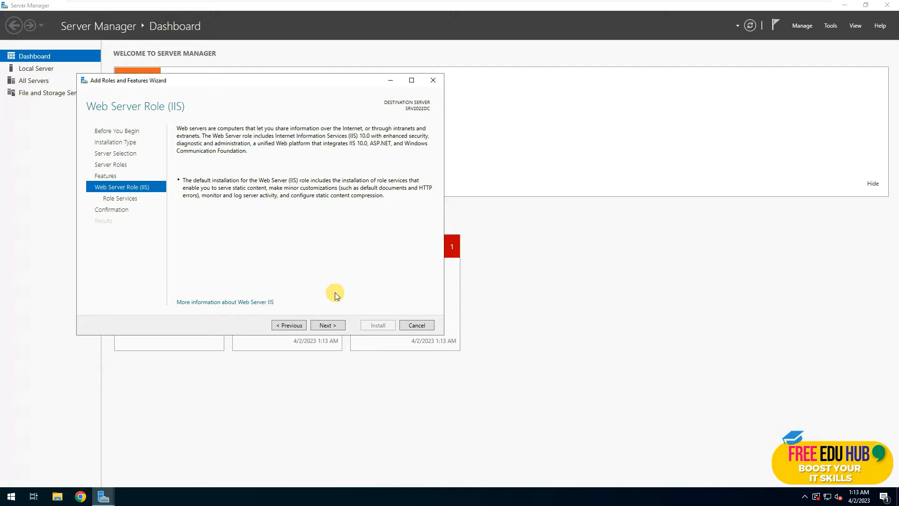
pyautogui.click(330, 325)
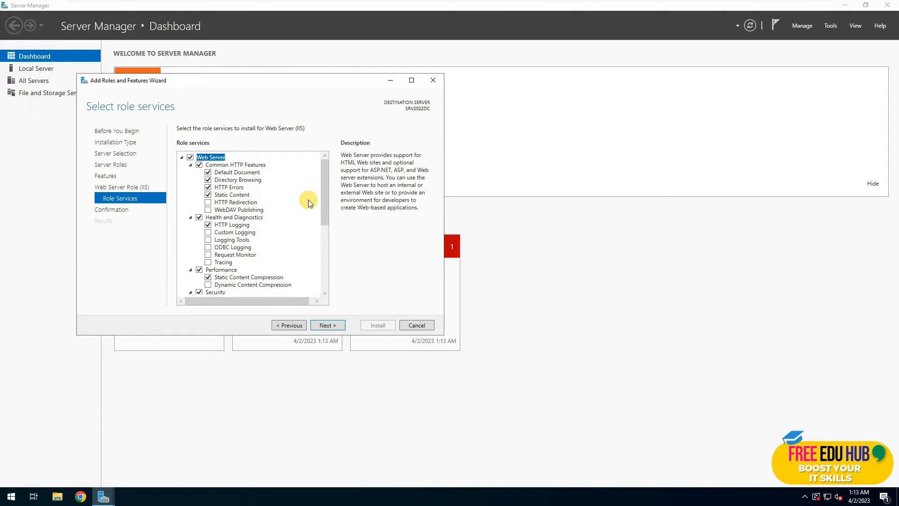
# Add Custom Logging and Logging Tools role services and expand Application Development.
pyautogui.click(208, 233)
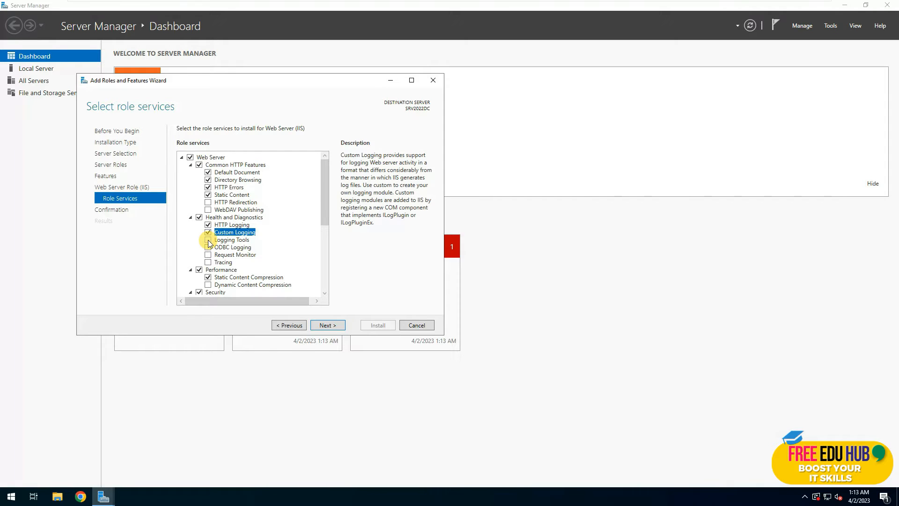
pyautogui.click(208, 240)
pyautogui.scroll(-1, 257, 221)
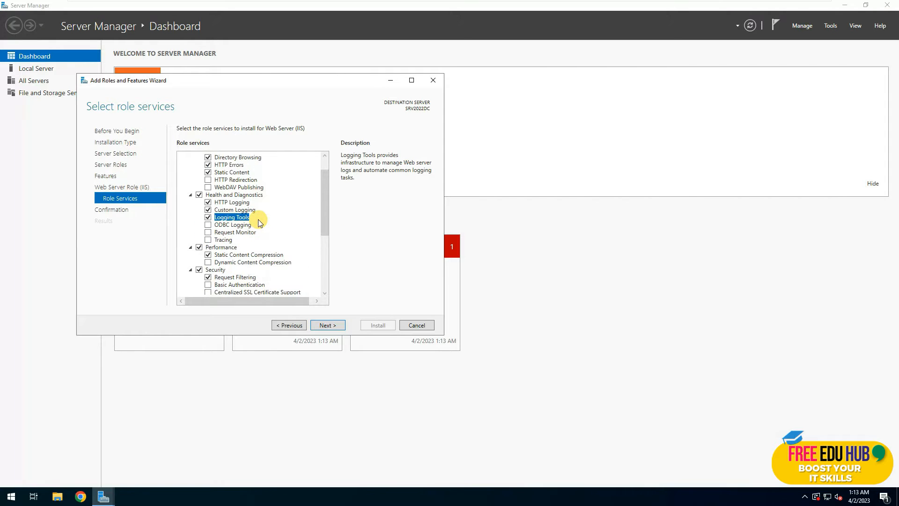
pyautogui.scroll(-4, 258, 220)
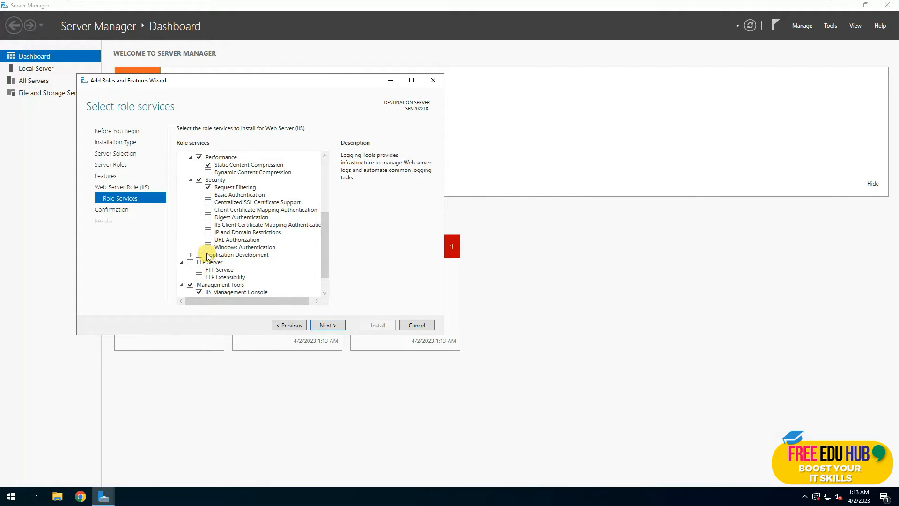
pyautogui.click(191, 254)
pyautogui.scroll(-2, 220, 265)
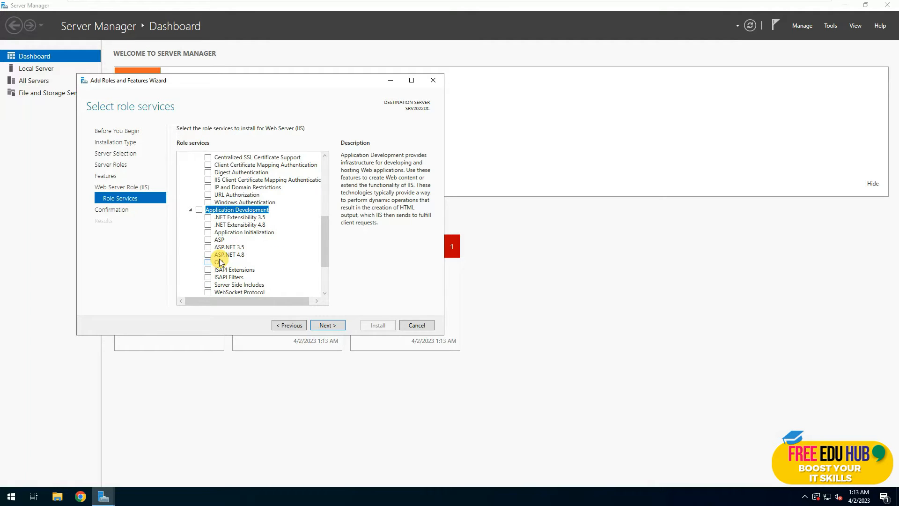
pyautogui.scroll(-1, 219, 265)
# Add ASP.NET 4.8, CGI, IIS 6 Management Compatibility and IIS Management Scripts and Tools.
pyautogui.click(209, 233)
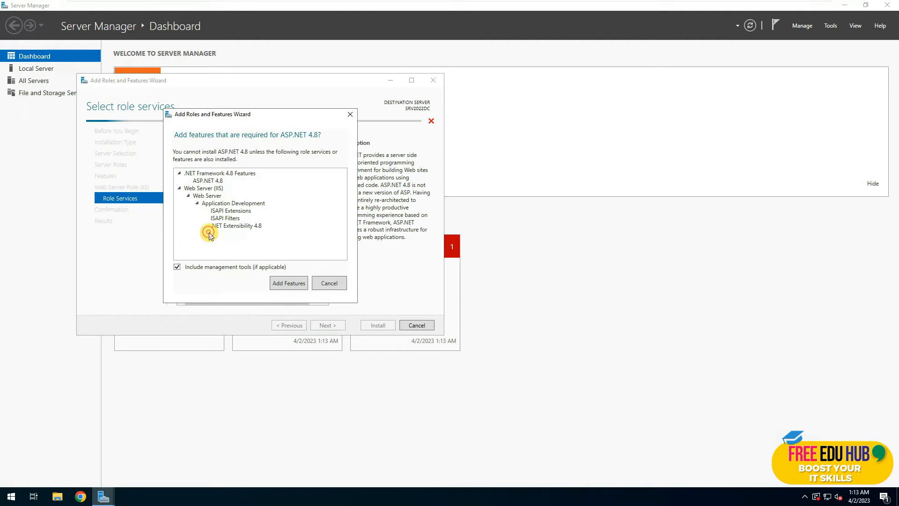
pyautogui.click(293, 284)
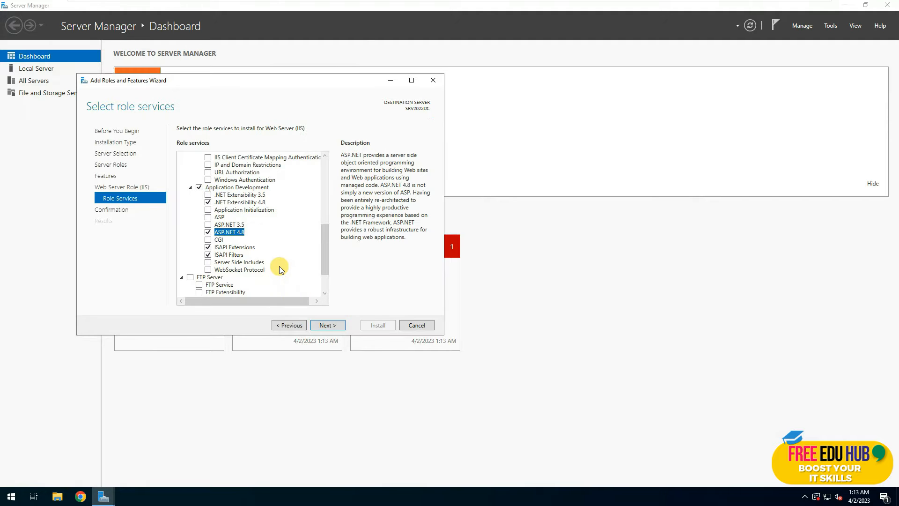
pyautogui.click(208, 240)
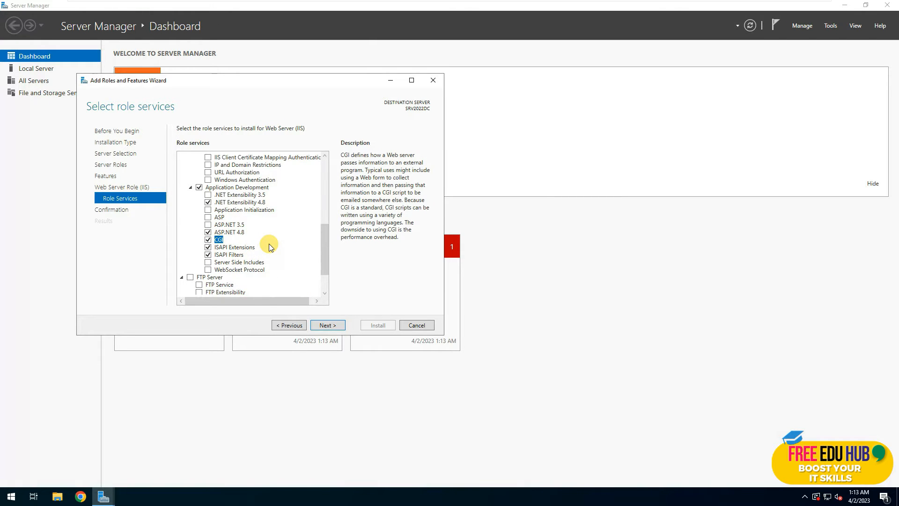
pyautogui.scroll(-2, 269, 243)
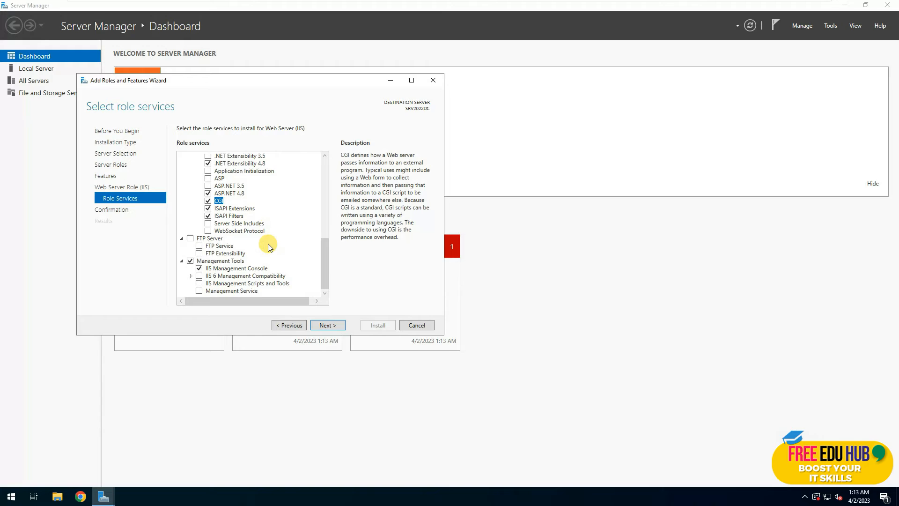
pyautogui.click(199, 276)
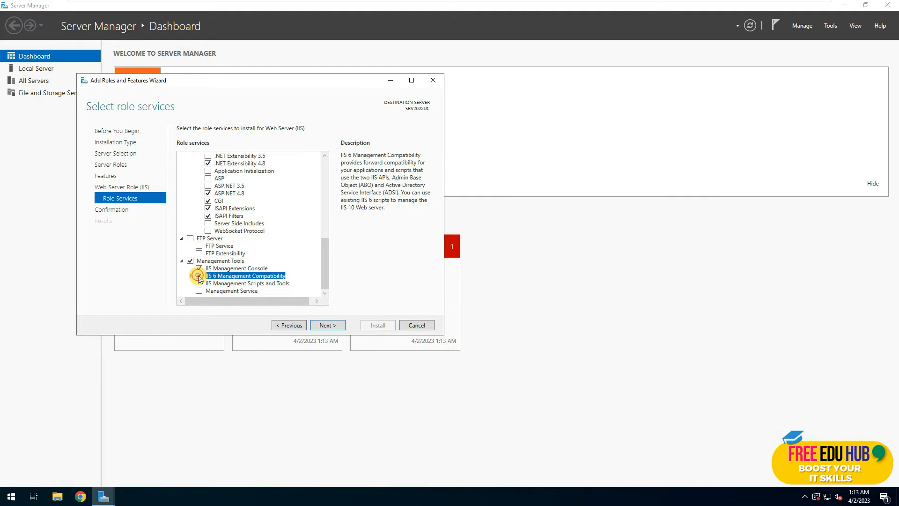
pyautogui.click(199, 284)
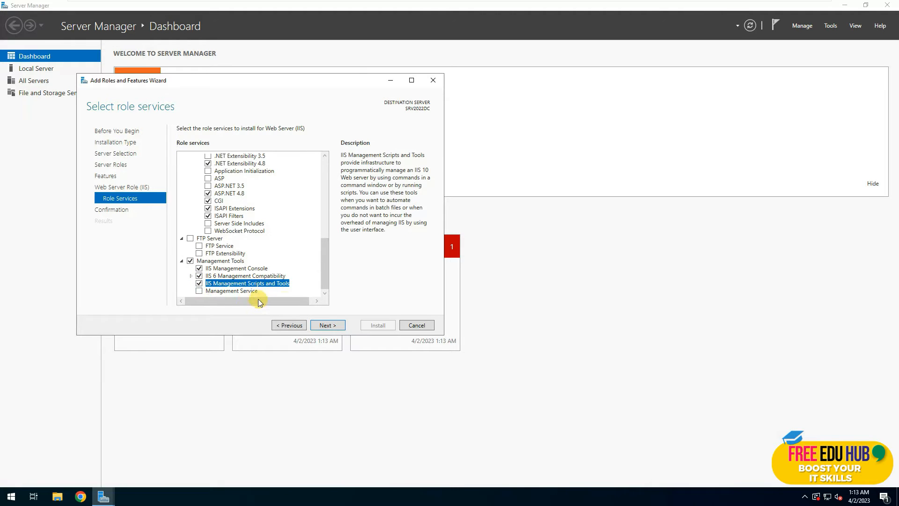
# Confirm and install the Web Server (IIS) role, close the wizard, and check the result notification.
pyautogui.click(330, 326)
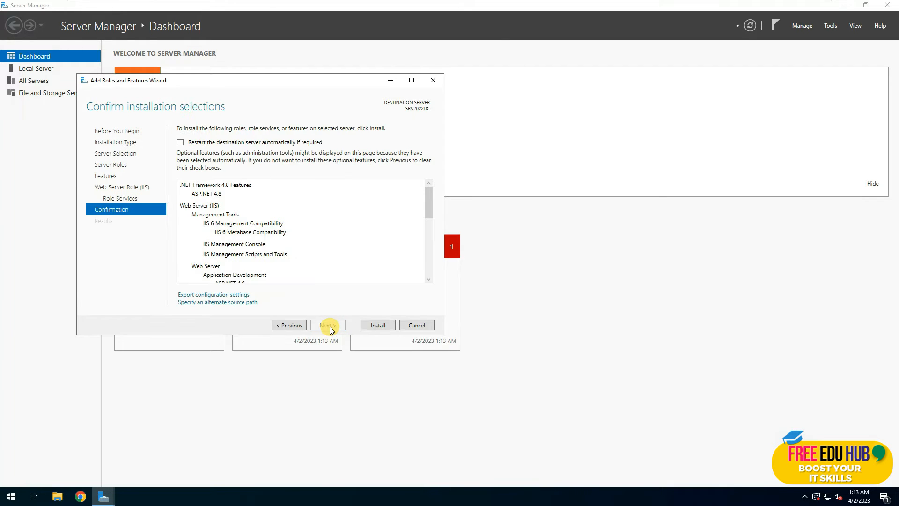
pyautogui.click(376, 325)
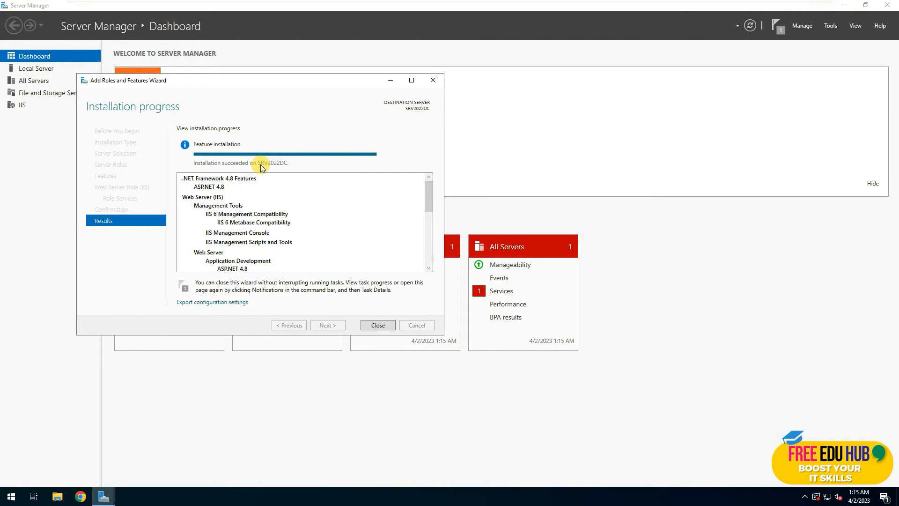
pyautogui.click(377, 325)
pyautogui.click(774, 29)
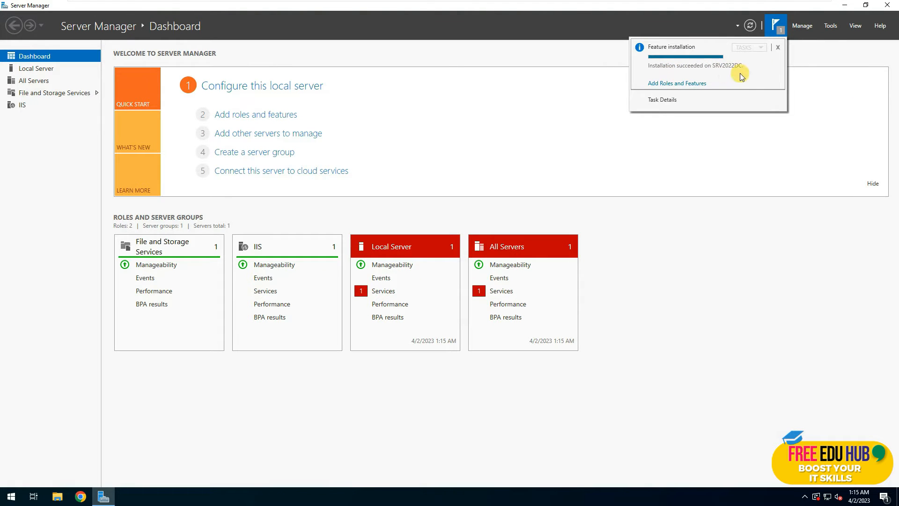
# Launch IIS Manager from Tools, view SRV2022DC's Home features, then close IIS and Server Manager.
pyautogui.click(824, 26)
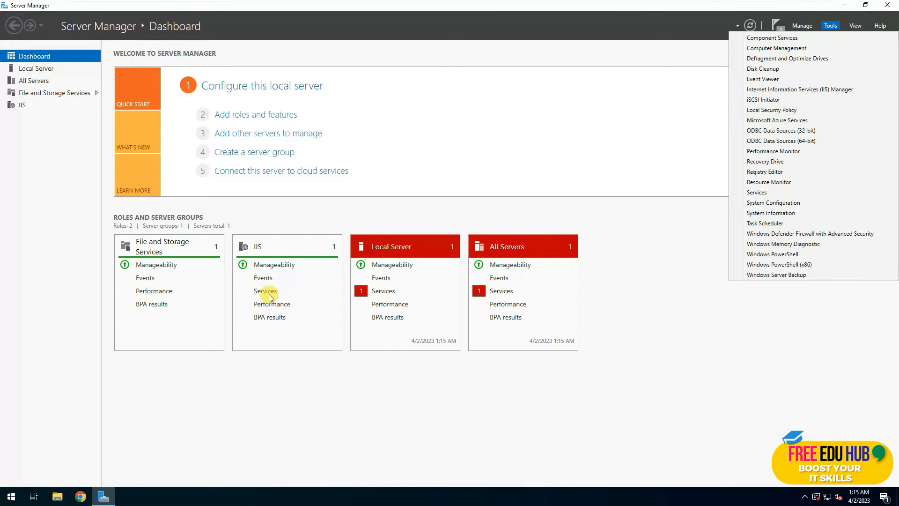
pyautogui.click(268, 398)
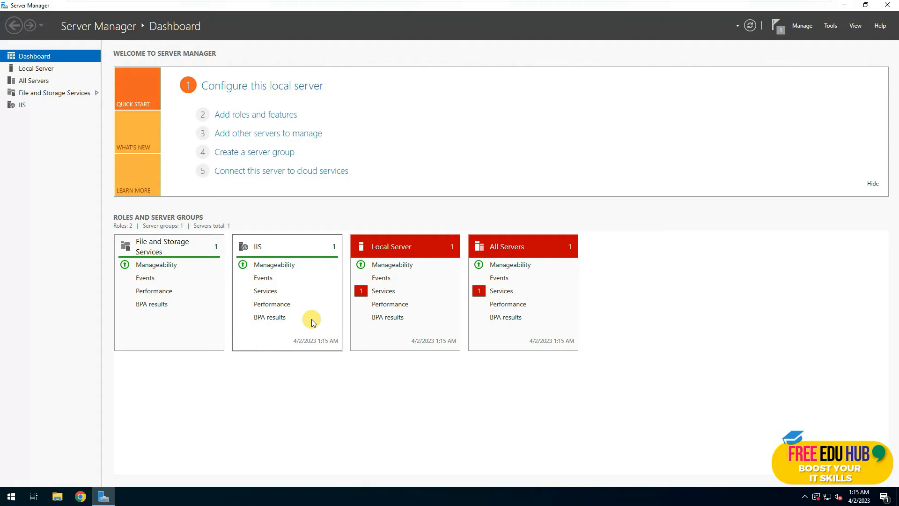
pyautogui.click(829, 25)
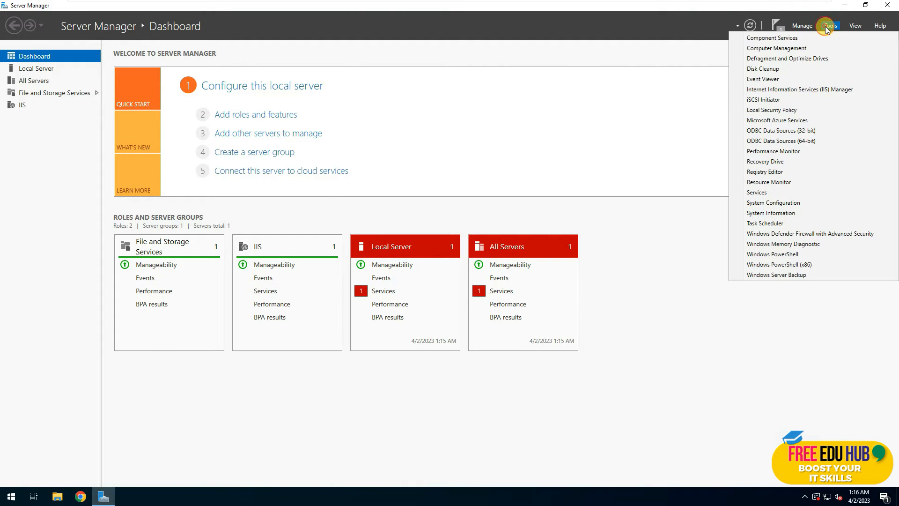
pyautogui.click(818, 86)
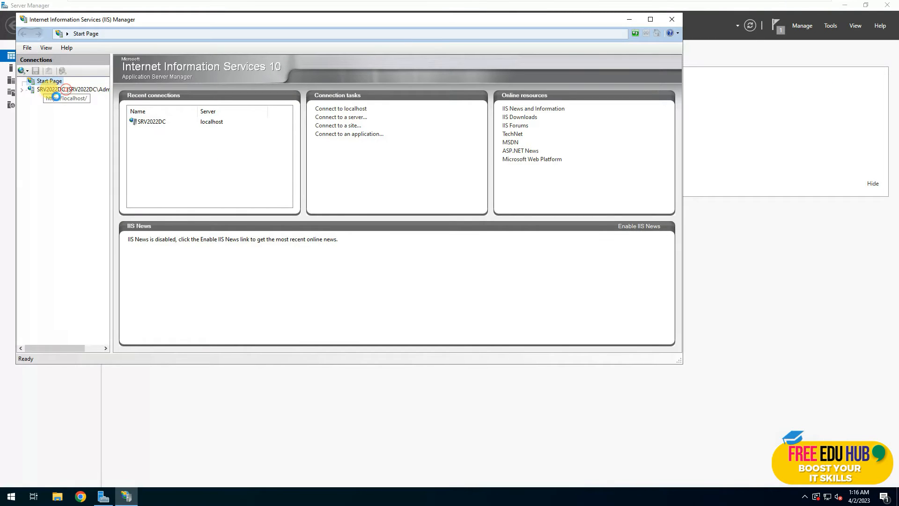
pyautogui.click(50, 89)
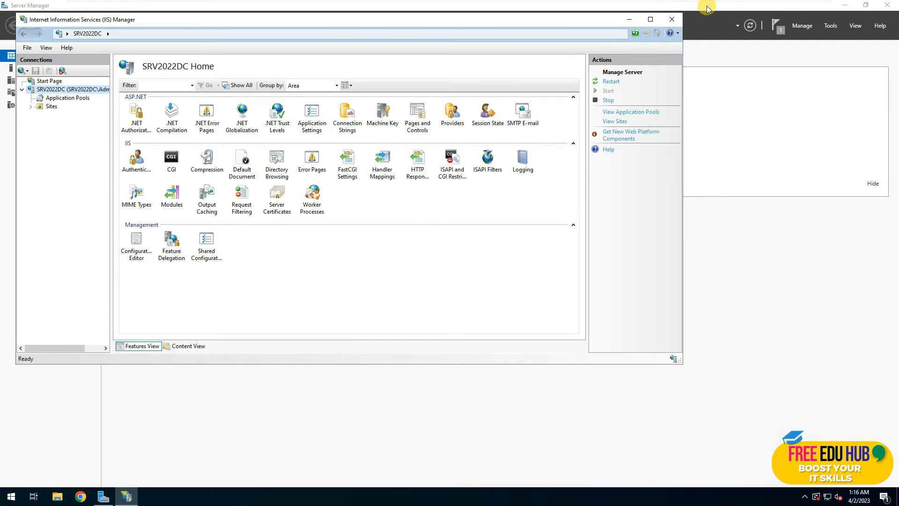
pyautogui.click(671, 20)
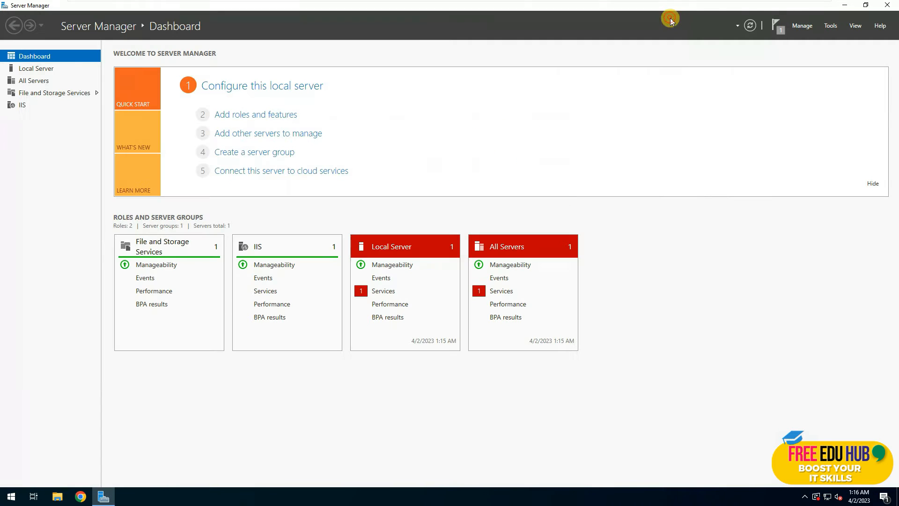
pyautogui.click(889, 4)
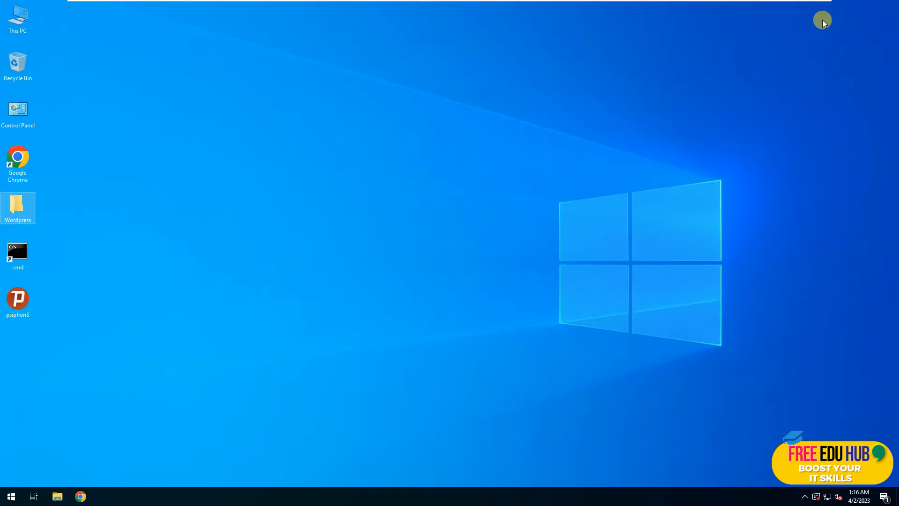
pyautogui.click(80, 495)
pyautogui.write('http')
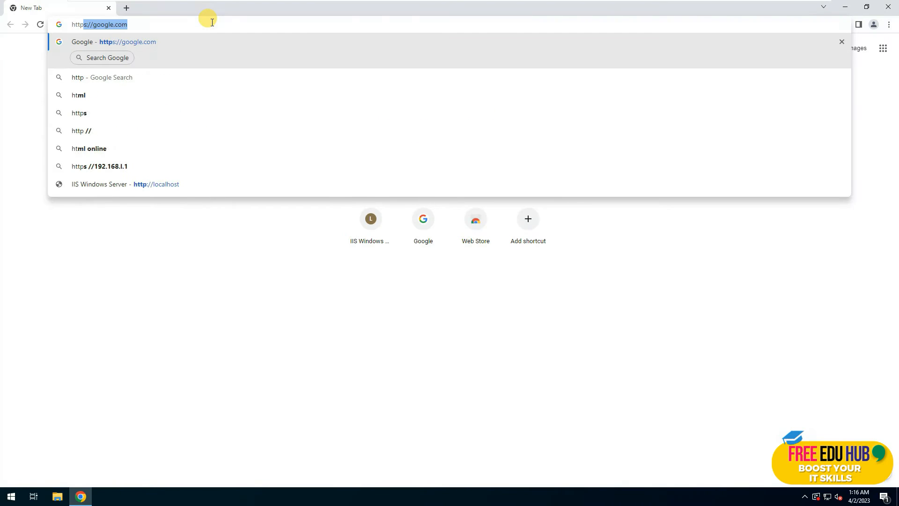
pyautogui.write('://localhost')
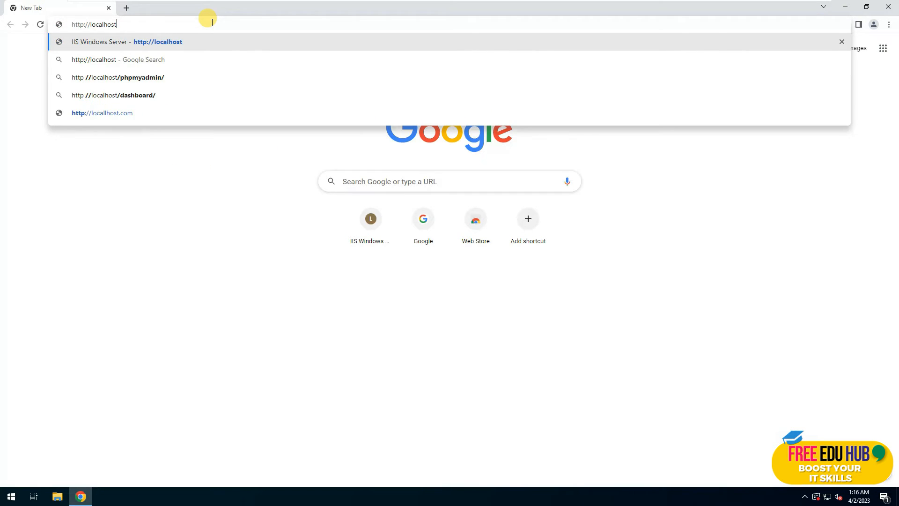
pyautogui.press('Return')
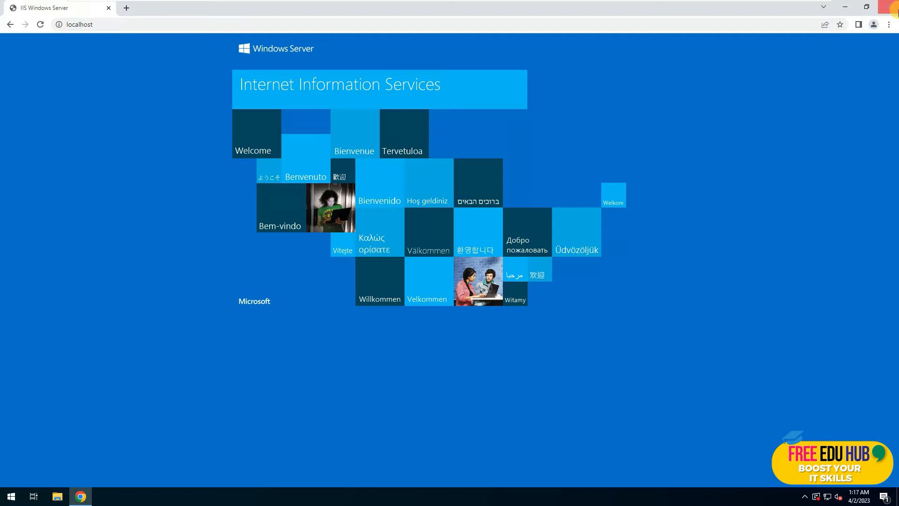
pyautogui.click(889, 7)
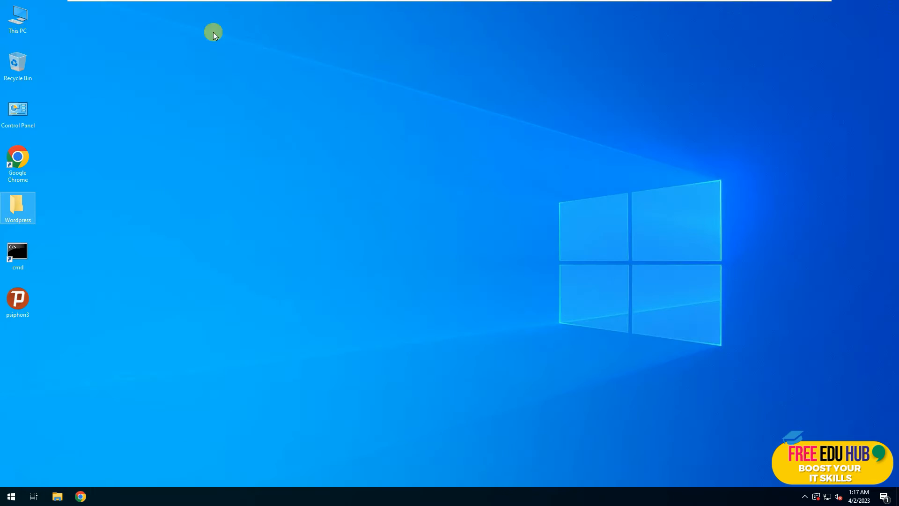
# Browse to C:\inetpub\wwwroot in File Explorer, then close that window.
pyautogui.doubleClick(27, 31)
pyautogui.click(338, 269)
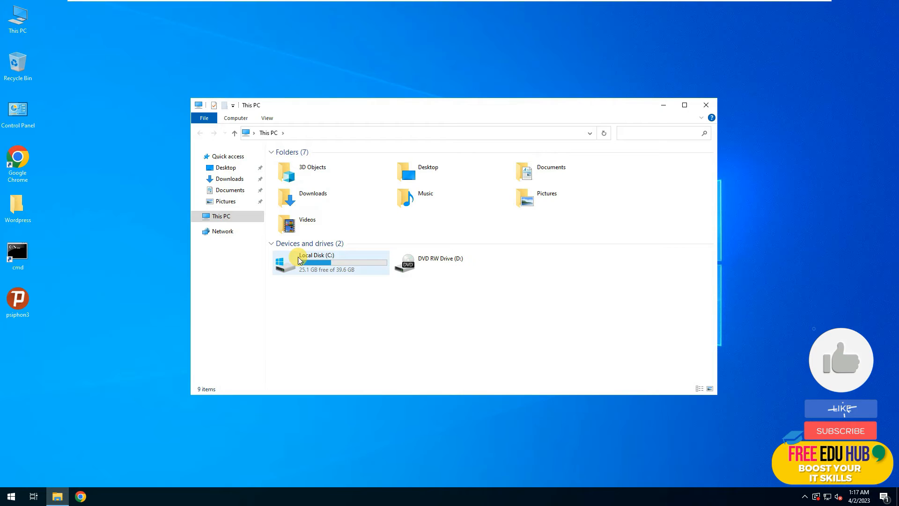
pyautogui.doubleClick(339, 268)
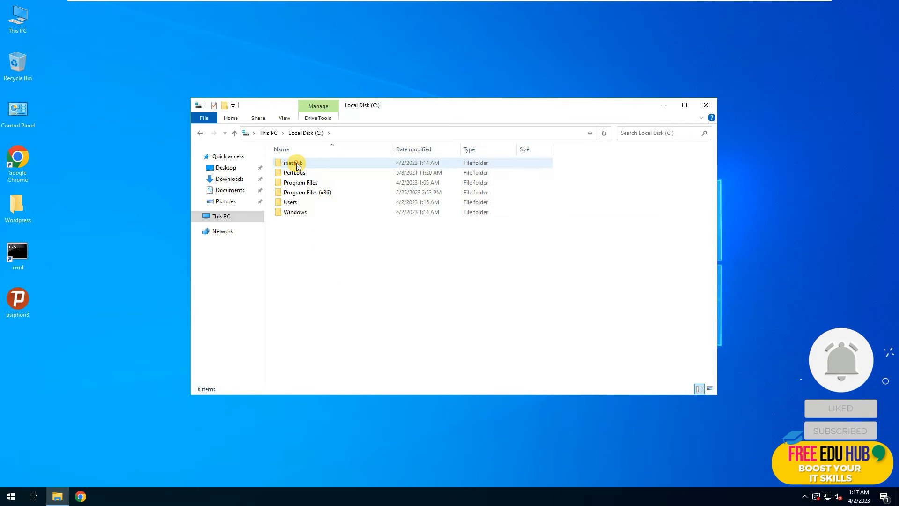
pyautogui.doubleClick(296, 166)
pyautogui.doubleClick(292, 201)
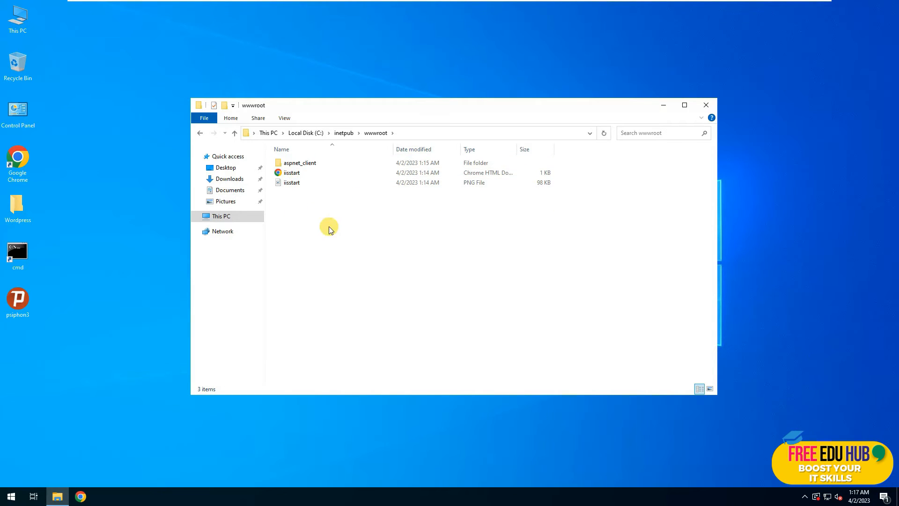
pyautogui.click(706, 104)
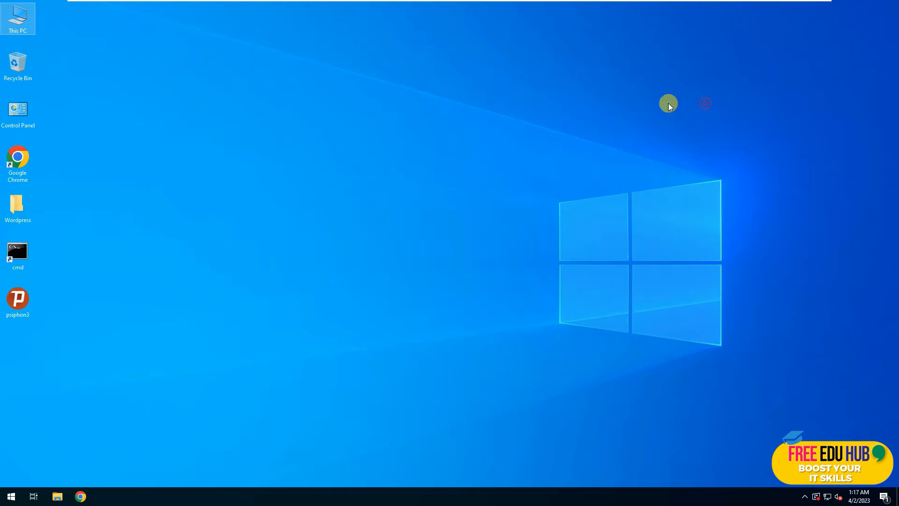
# Send the IIS Manager shortcut from Control Panel's Administrative Tools to the desktop.
pyautogui.doubleClick(22, 112)
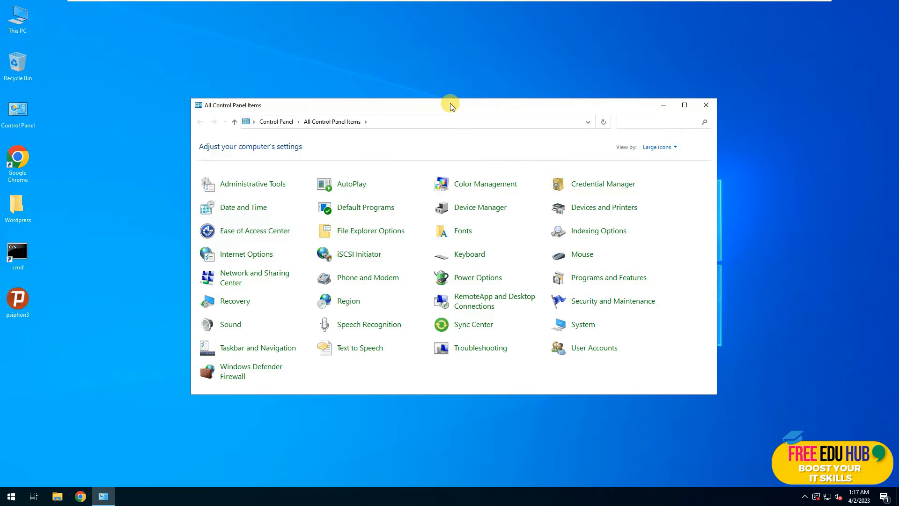
pyautogui.doubleClick(451, 104)
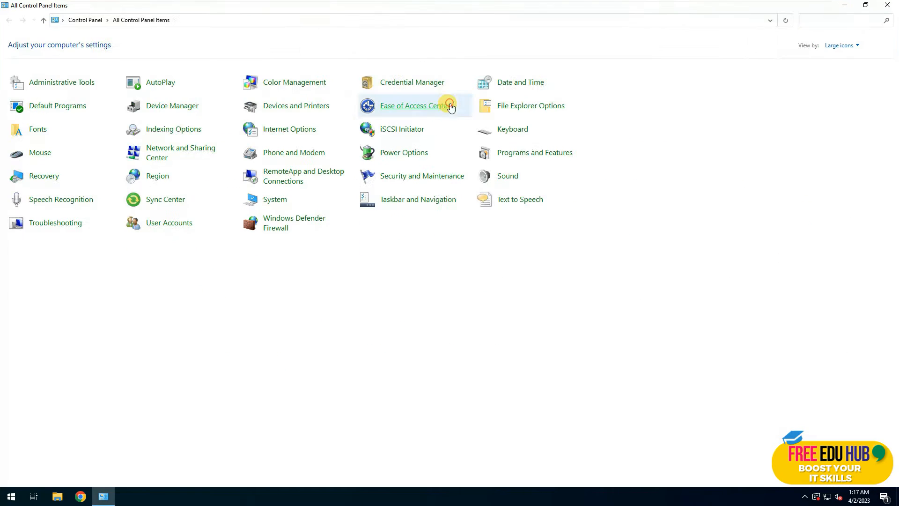
pyautogui.click(76, 83)
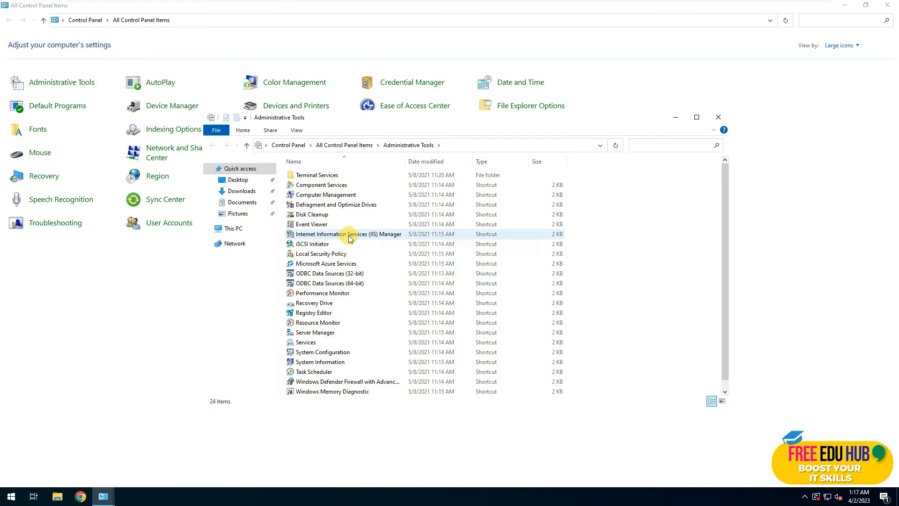
pyautogui.click(349, 237)
pyautogui.rightClick(349, 236)
pyautogui.moveTo(400, 365)
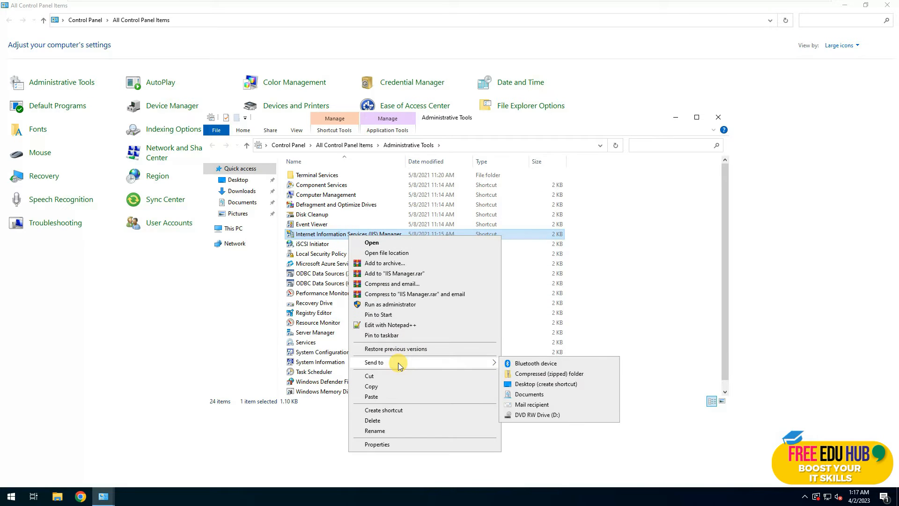
pyautogui.click(538, 383)
pyautogui.click(721, 122)
pyautogui.click(887, 6)
# Test the new IIS Manager desktop shortcut, close it, and open the Wordpress folder.
pyautogui.doubleClick(12, 290)
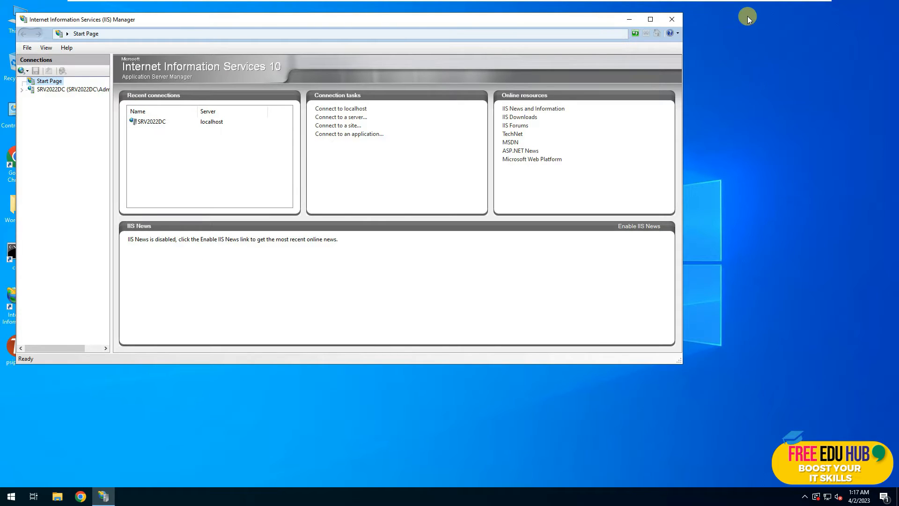
pyautogui.click(672, 19)
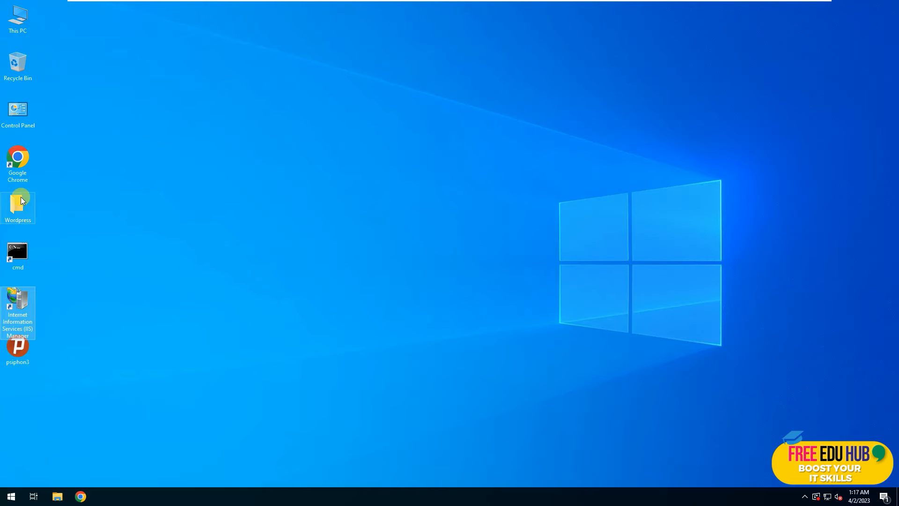
pyautogui.doubleClick(21, 201)
pyautogui.click(345, 312)
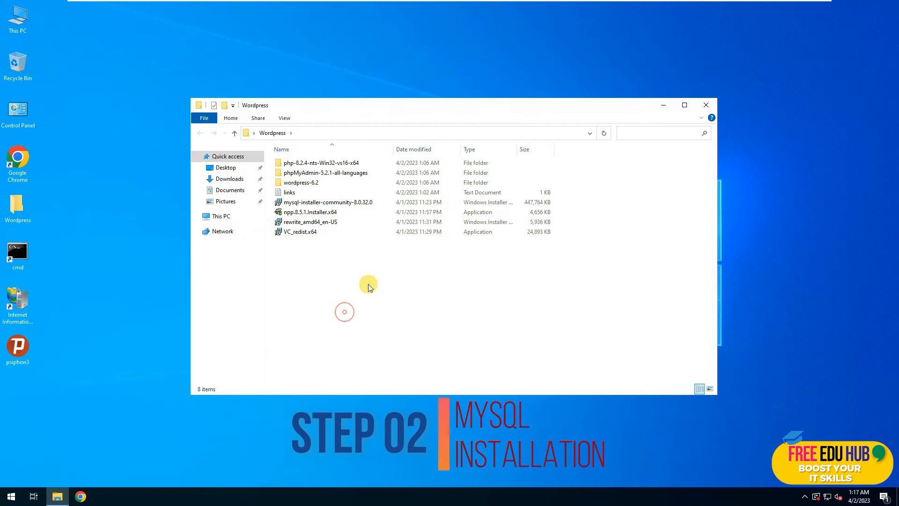
# Launch mysql-installer-community-8.0.32.0 and move its window, minimizing Explorer behind it.
pyautogui.doubleClick(309, 207)
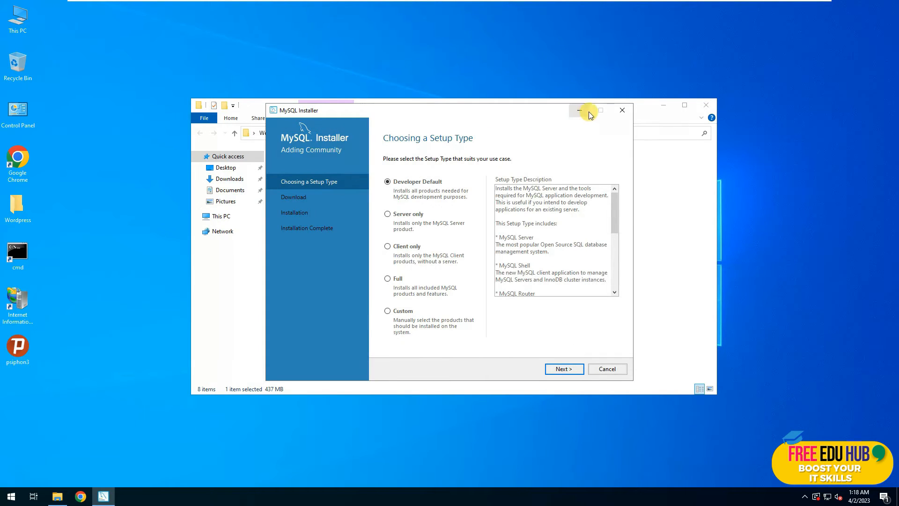
pyautogui.moveTo(496, 114); pyautogui.dragTo(426, 92)
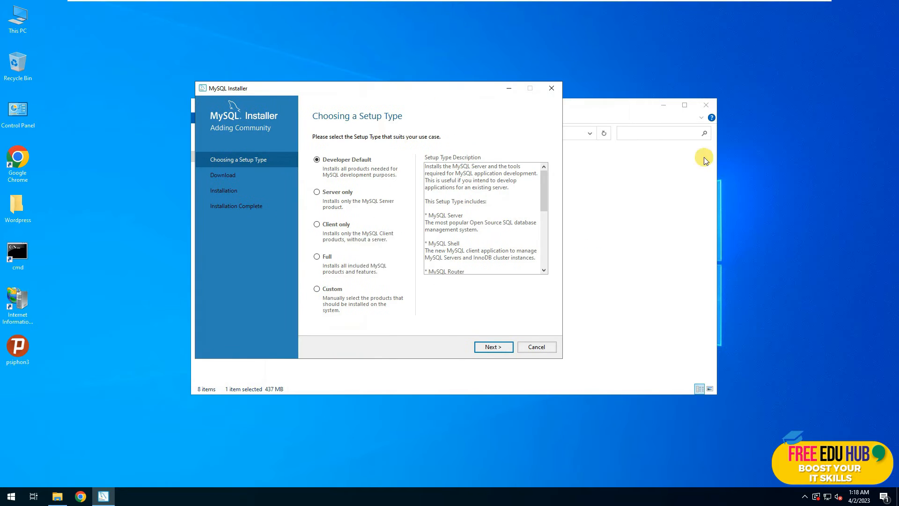
pyautogui.click(663, 105)
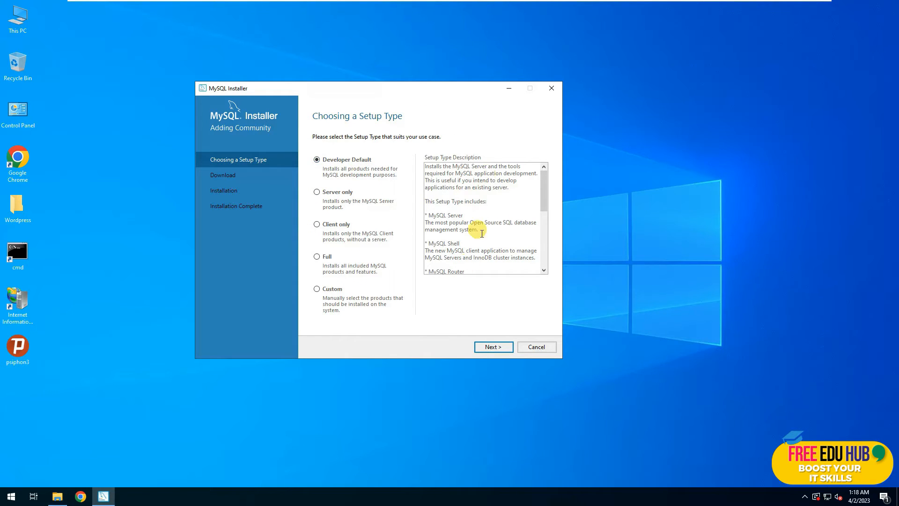
# Compare the setup types, choose Custom, and continue to Select Products.
pyautogui.click(342, 195)
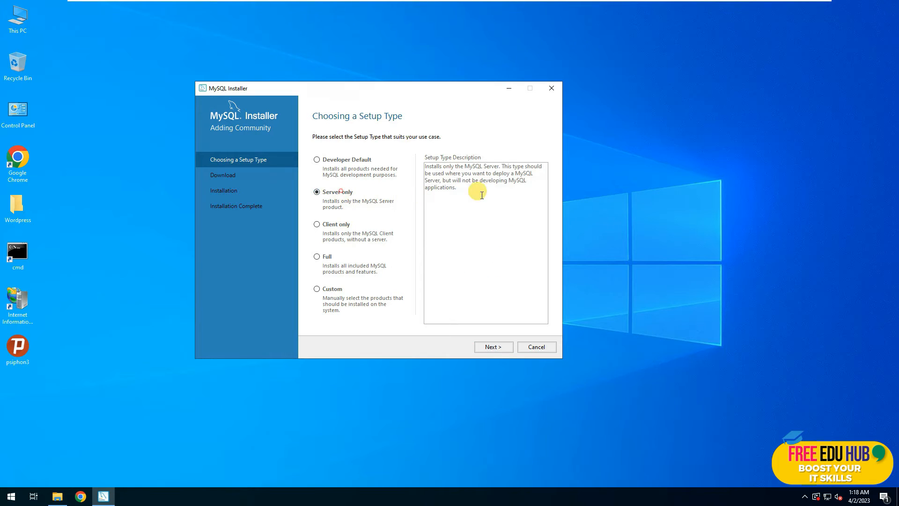
pyautogui.click(335, 223)
pyautogui.click(322, 257)
pyautogui.click(331, 289)
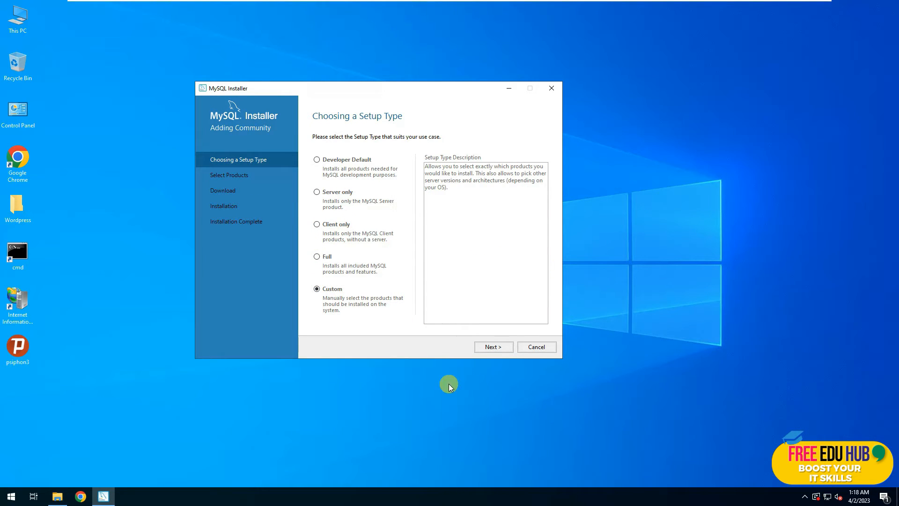
pyautogui.click(499, 350)
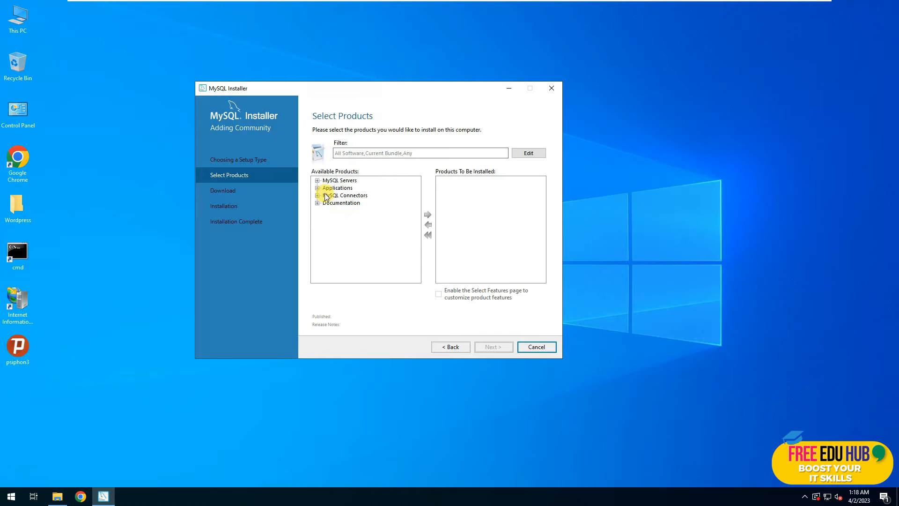
# Add MySQL Server 8.0.32 X64 to the products to install.
pyautogui.click(318, 180)
pyautogui.click(326, 188)
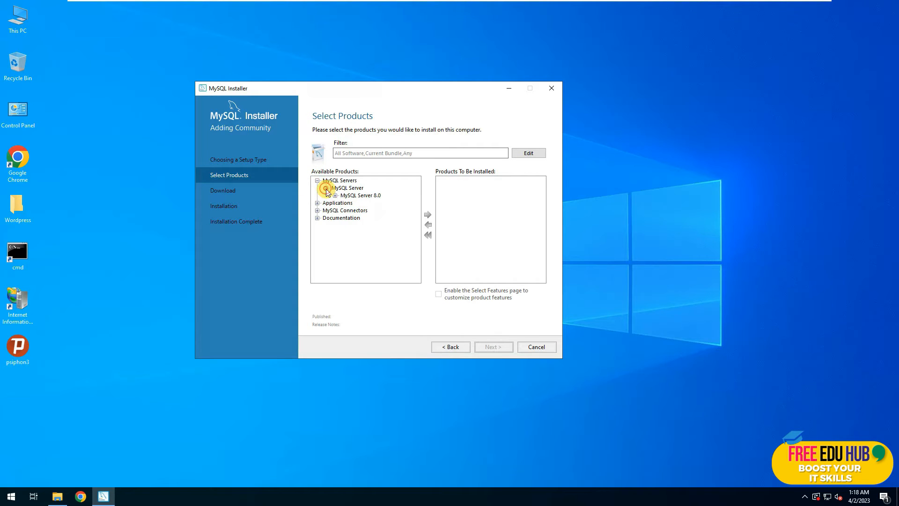
pyautogui.click(335, 195)
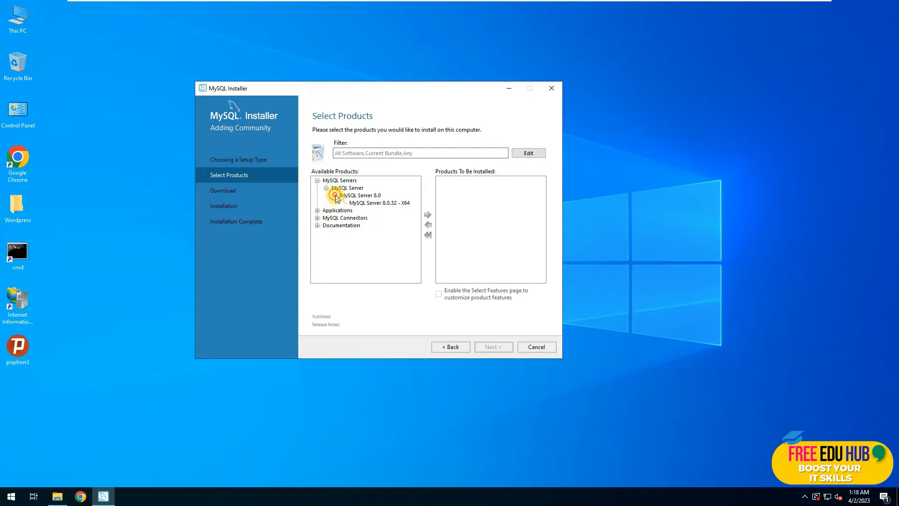
pyautogui.click(366, 204)
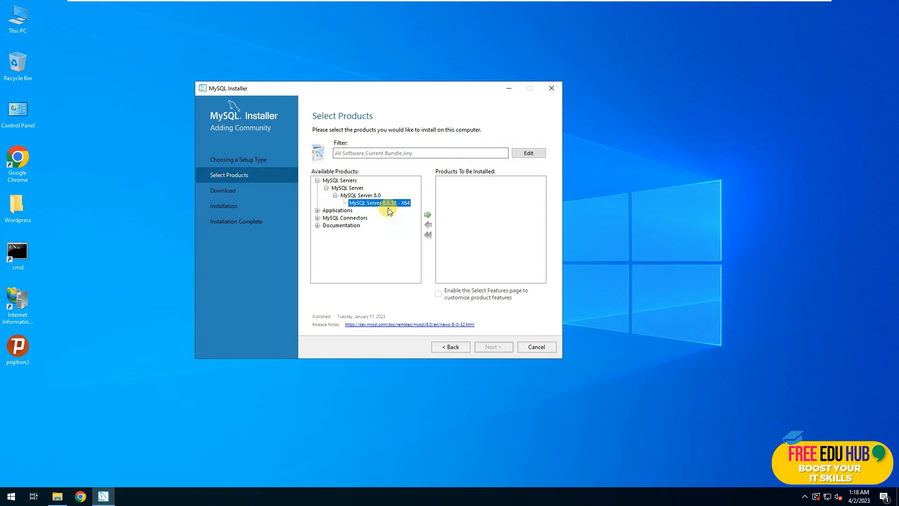
pyautogui.click(427, 216)
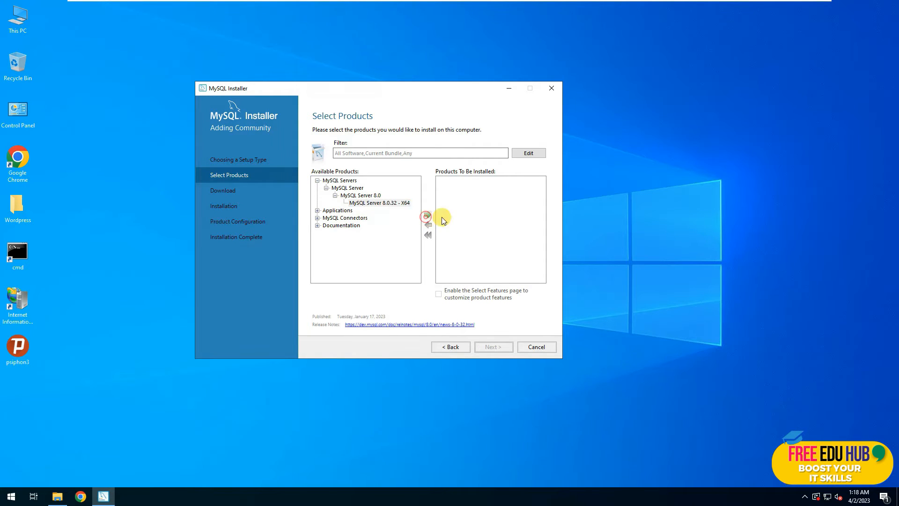
pyautogui.click(511, 182)
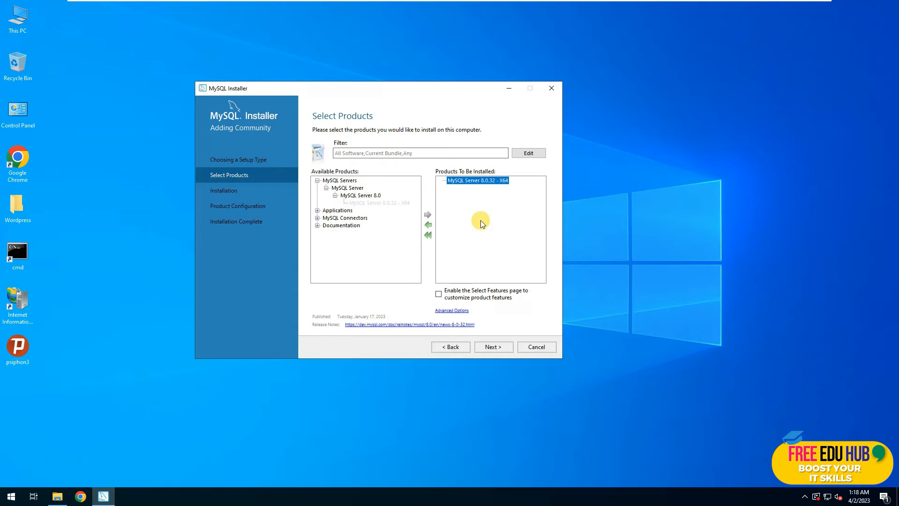
# Add MySQL Workbench 8.0.32 X64 to the products to install.
pyautogui.click(317, 210)
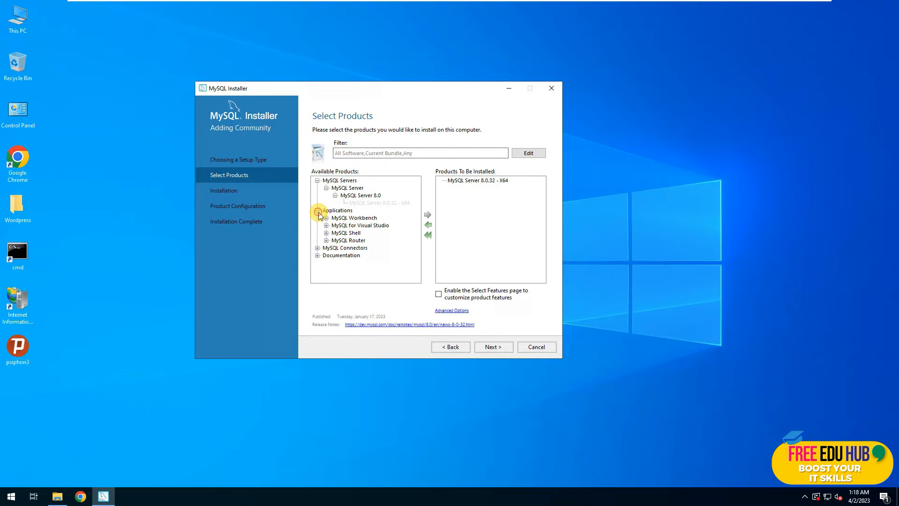
pyautogui.doubleClick(360, 219)
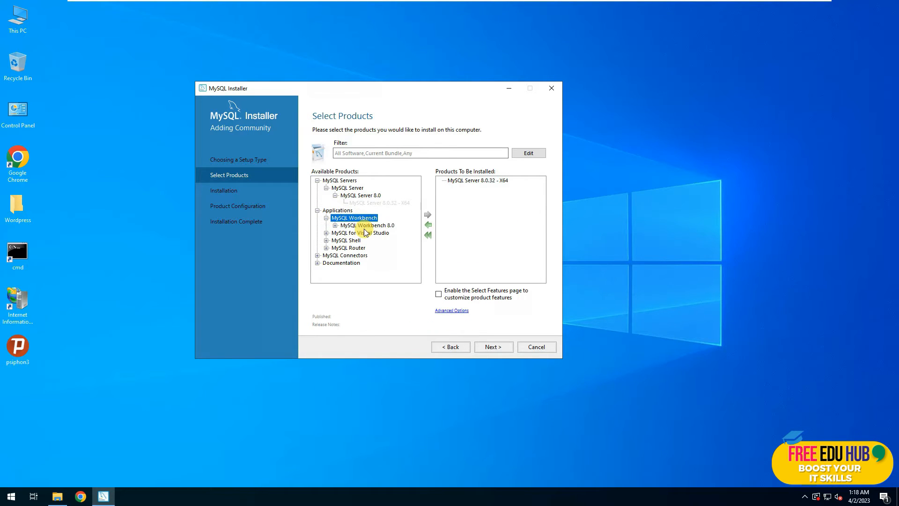
pyautogui.click(368, 226)
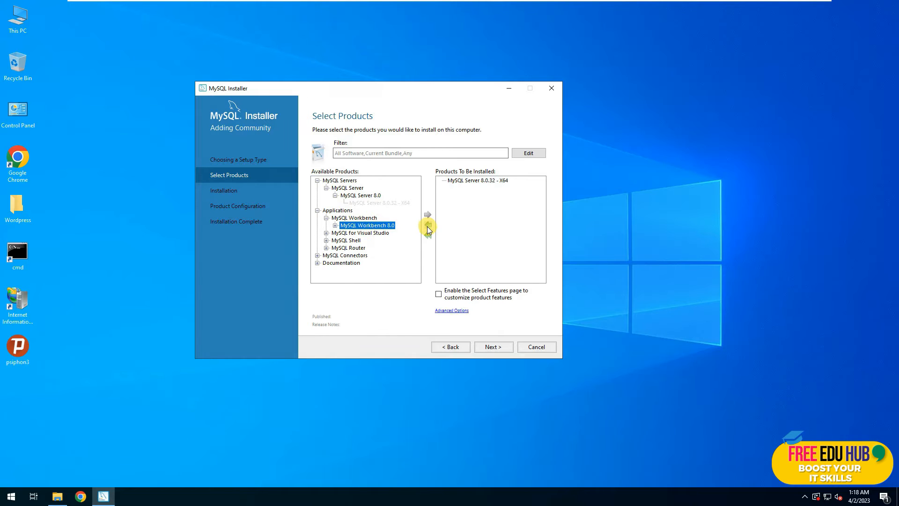
pyautogui.doubleClick(380, 227)
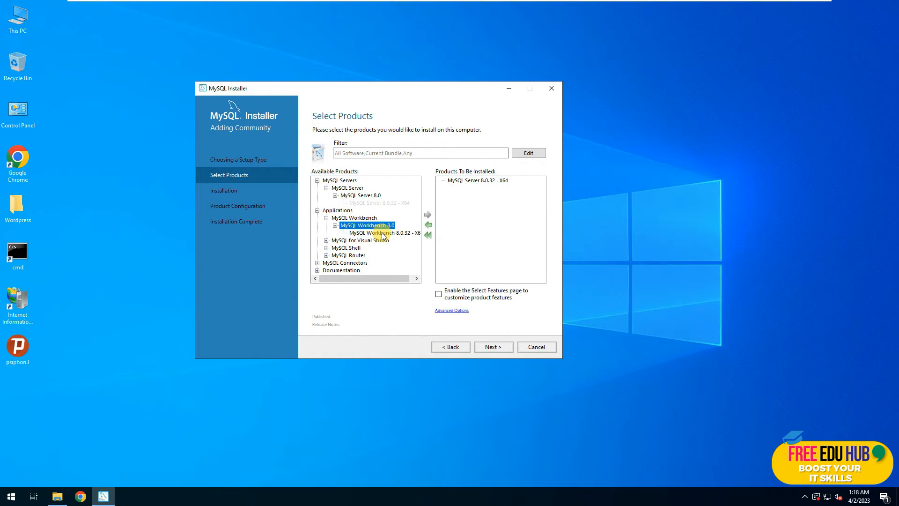
pyautogui.click(389, 233)
pyautogui.click(427, 215)
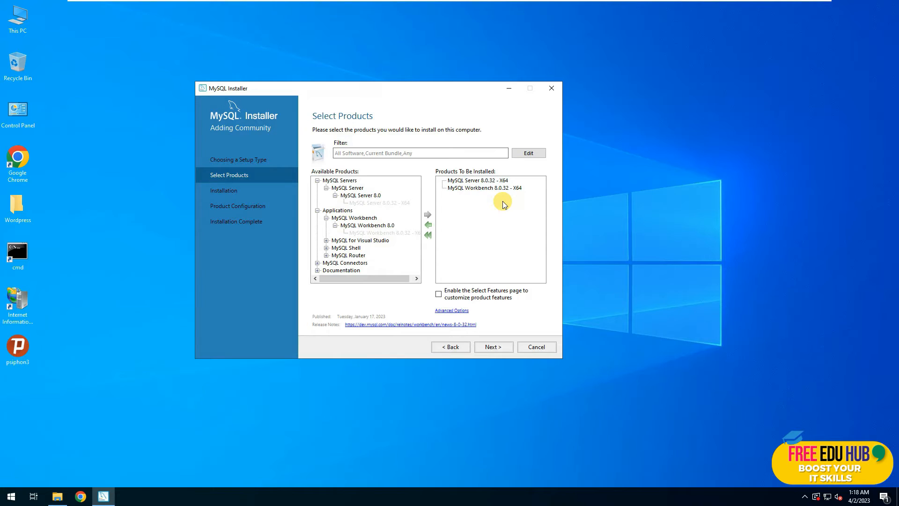
# Install both products and proceed to the server's Type and Networking configuration.
pyautogui.click(491, 347)
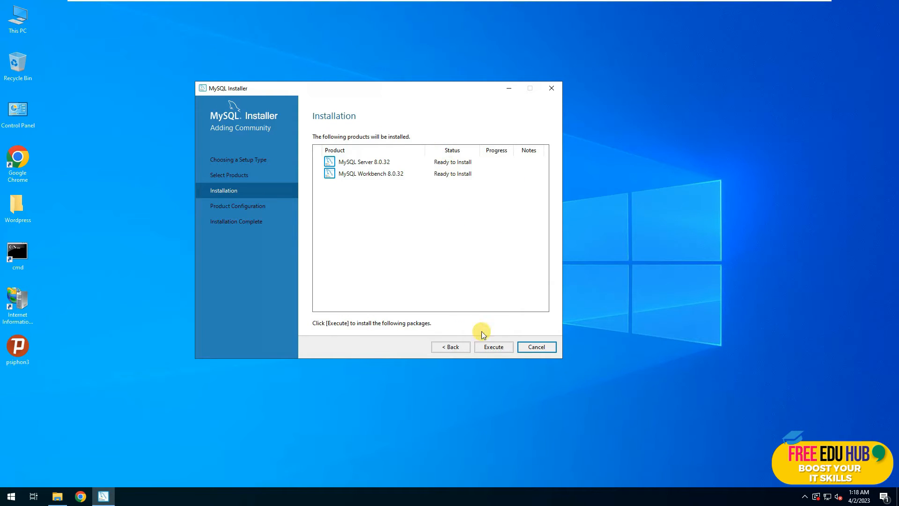
pyautogui.click(492, 347)
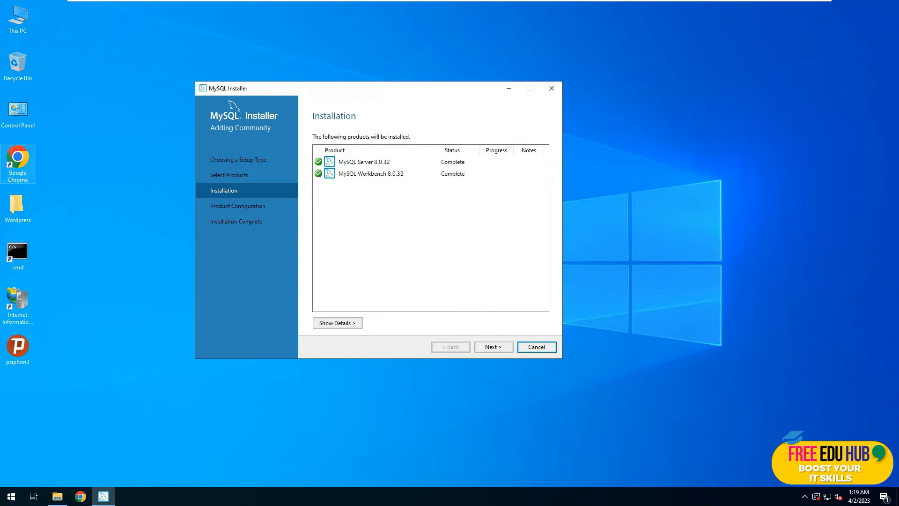
pyautogui.click(492, 347)
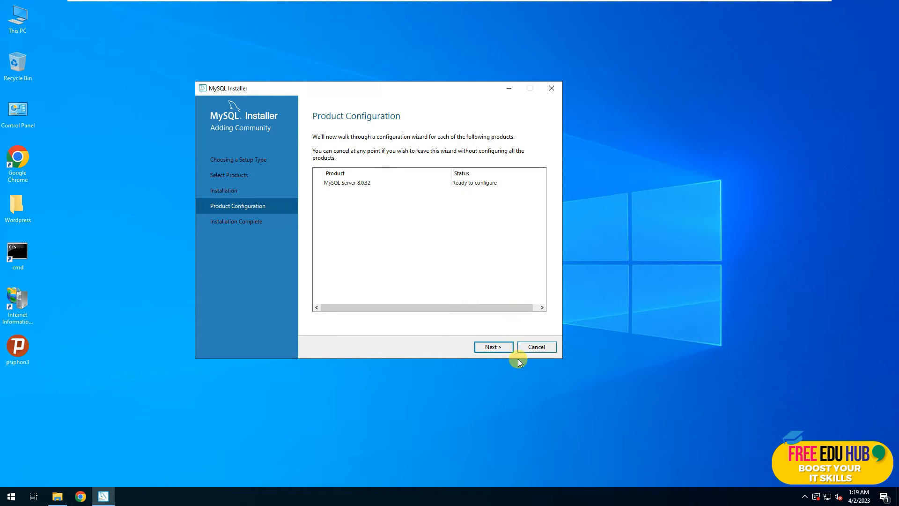
pyautogui.click(499, 349)
pyautogui.doubleClick(440, 198)
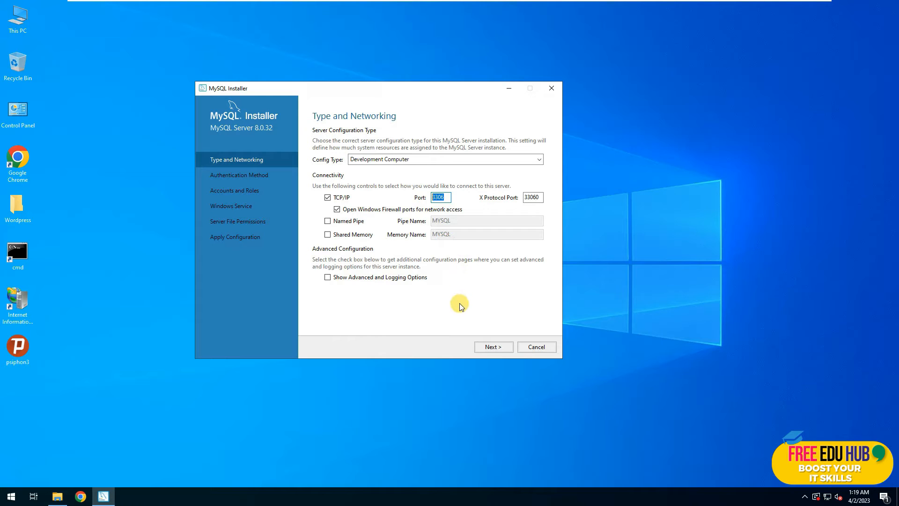
# Keep default networking and strong-encryption authentication, then enter and repeat the root password.
pyautogui.click(495, 351)
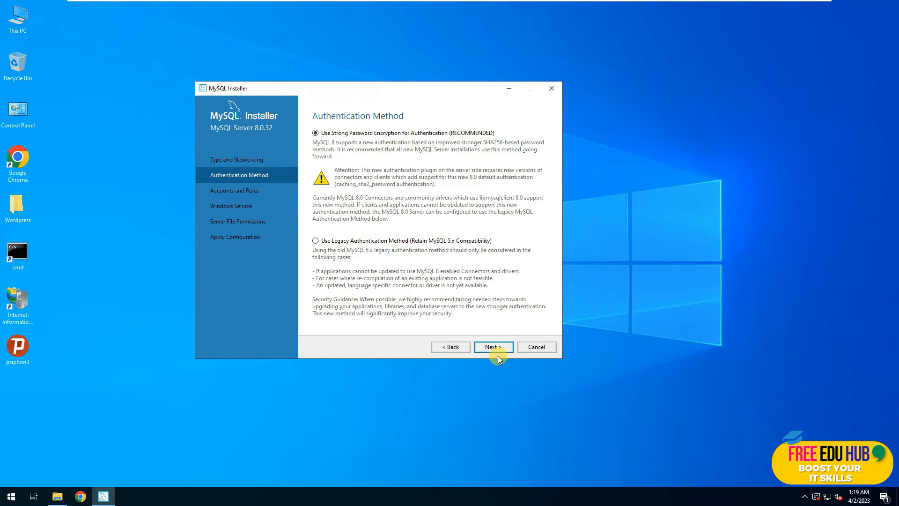
pyautogui.click(493, 346)
pyautogui.click(409, 156)
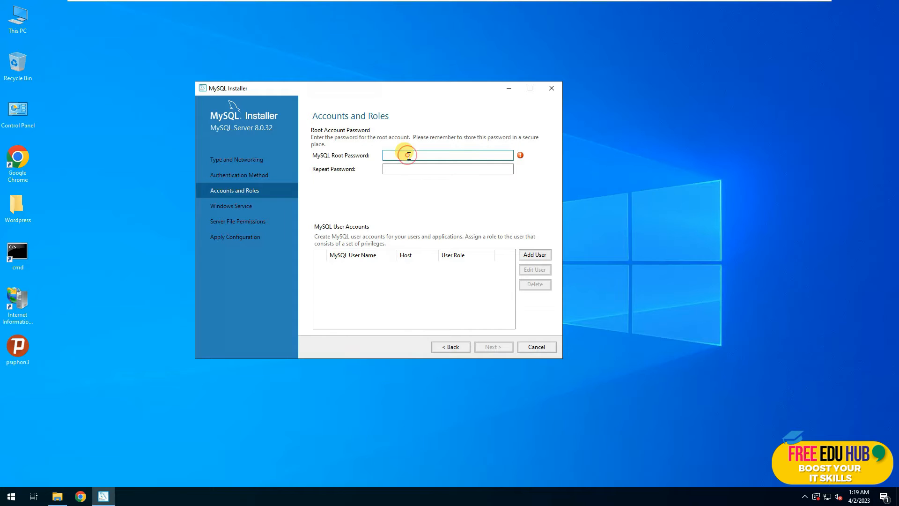
pyautogui.write('••••••••••')
pyautogui.press('Tab')
pyautogui.write('•••••••')
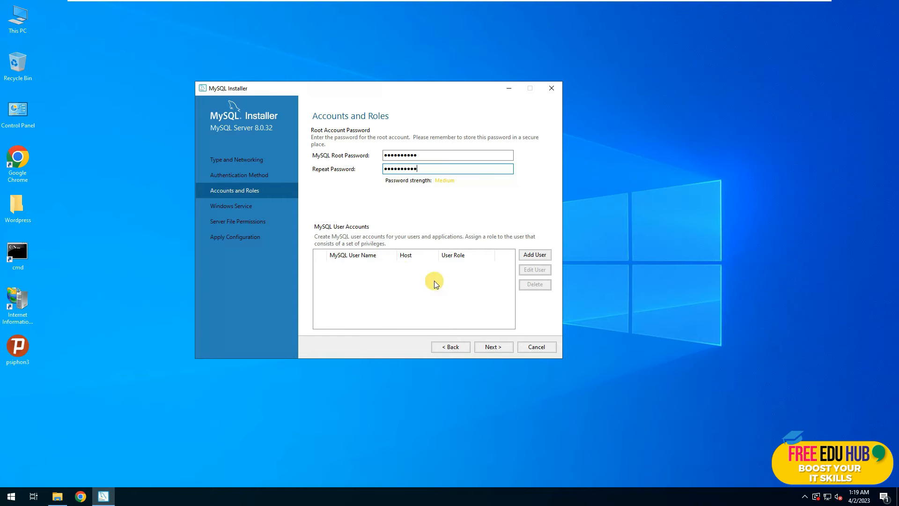
pyautogui.click(533, 257)
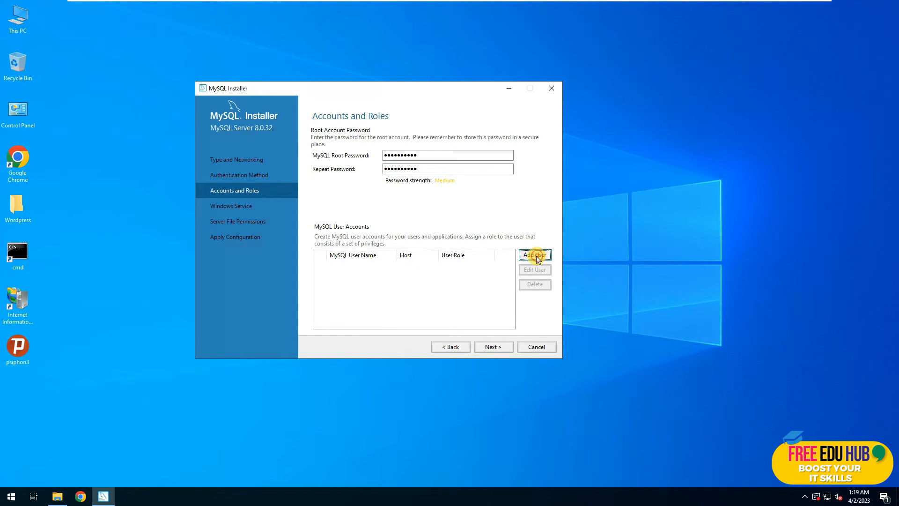
# Add a DB Admin user named adminz for all hosts with a password.
pyautogui.click(391, 183)
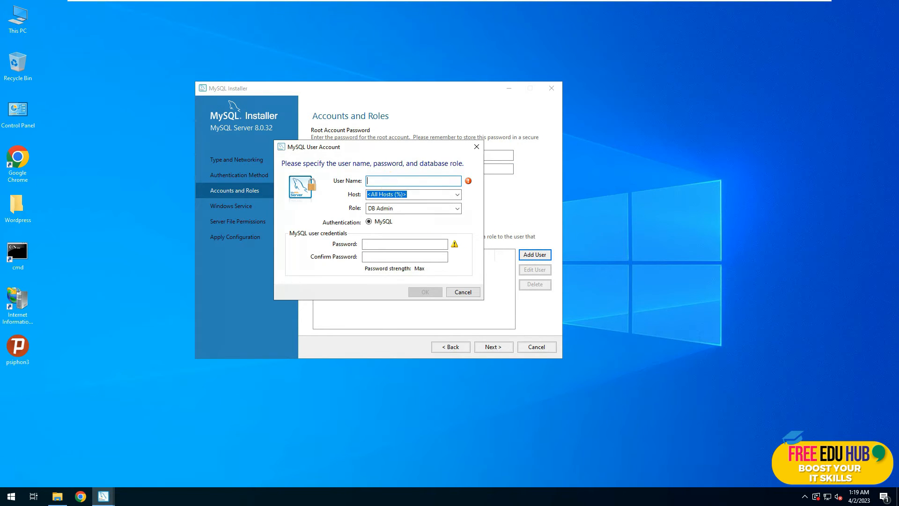
pyautogui.write('adminz')
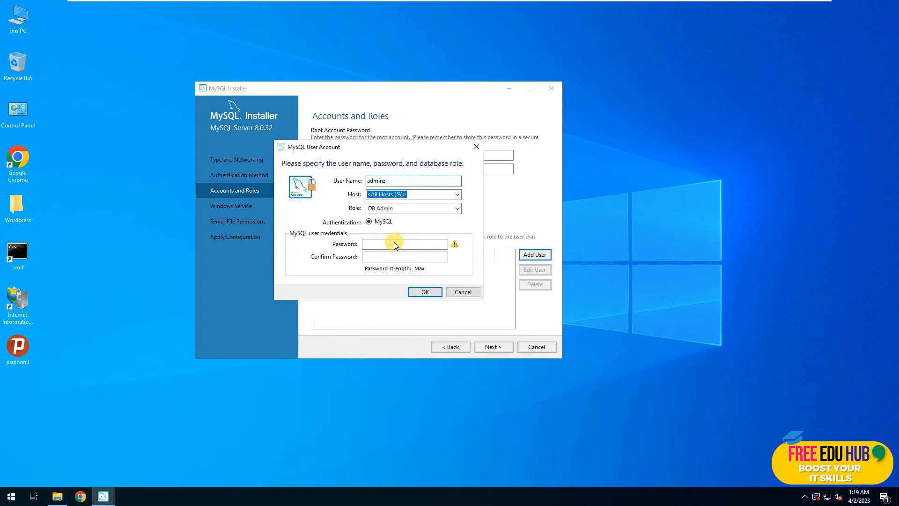
pyautogui.click(392, 243)
pyautogui.write('12')
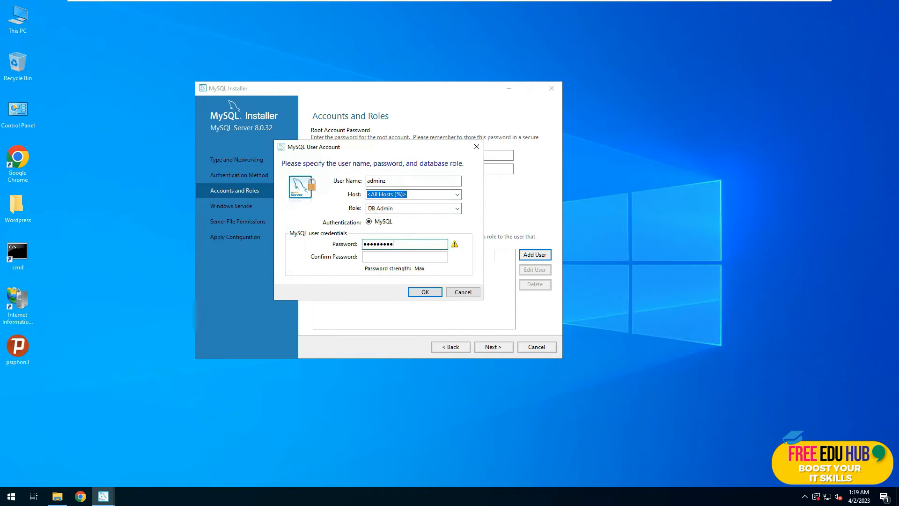
pyautogui.press('Tab')
pyautogui.write('•')
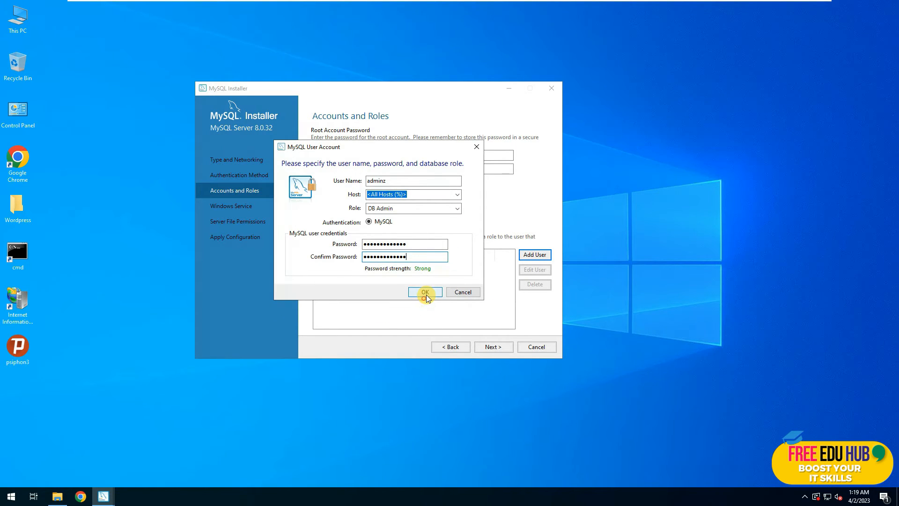
pyautogui.click(425, 293)
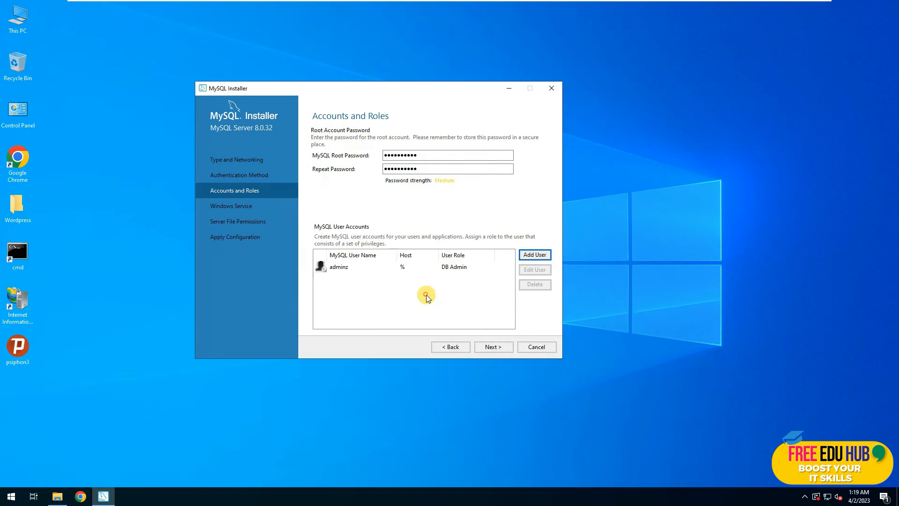
# Keep default MySQL80 service and permission settings, apply the configuration, and close the installer.
pyautogui.click(499, 350)
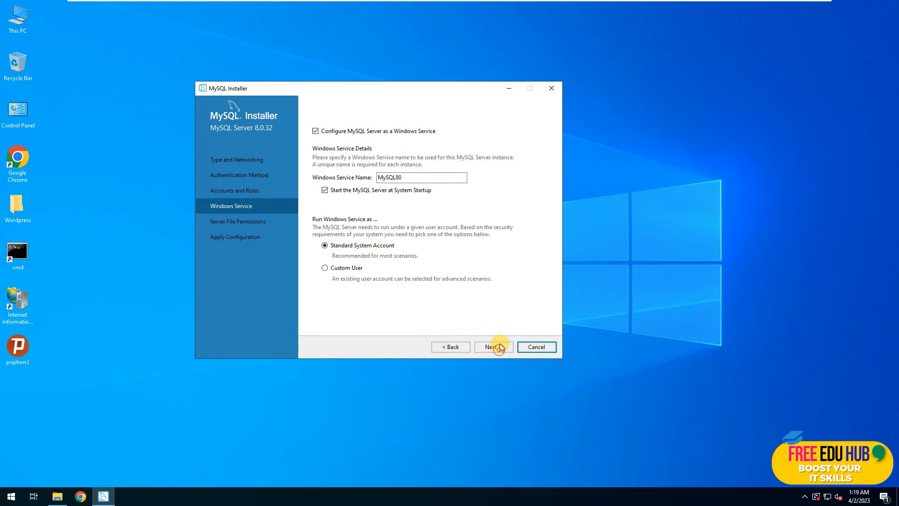
pyautogui.doubleClick(411, 176)
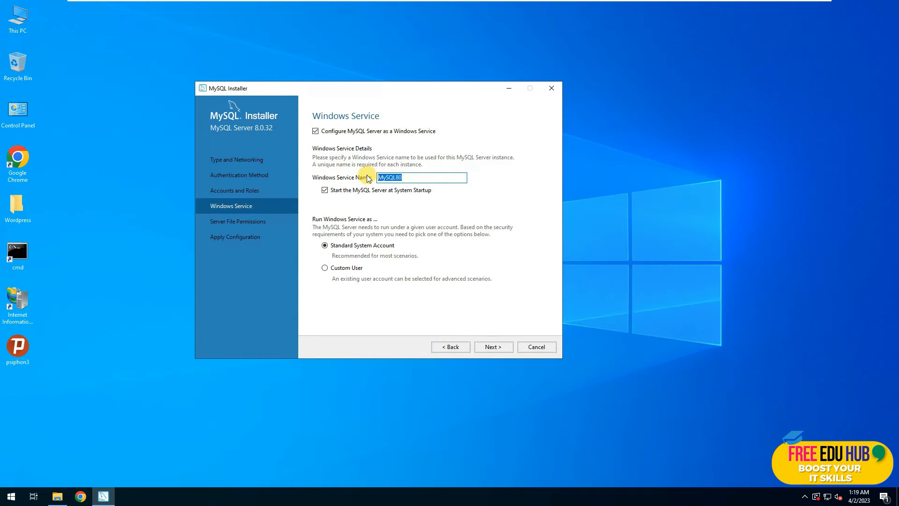
pyautogui.click(491, 347)
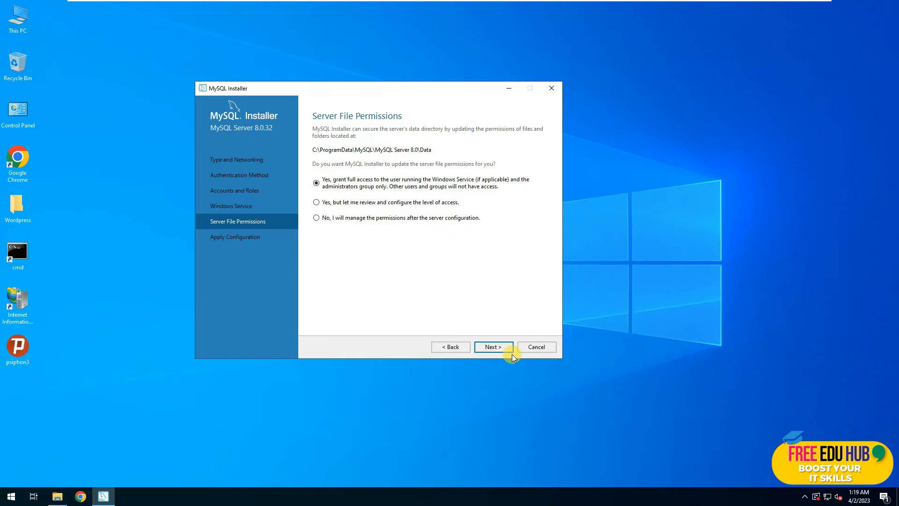
pyautogui.click(493, 347)
pyautogui.click(489, 346)
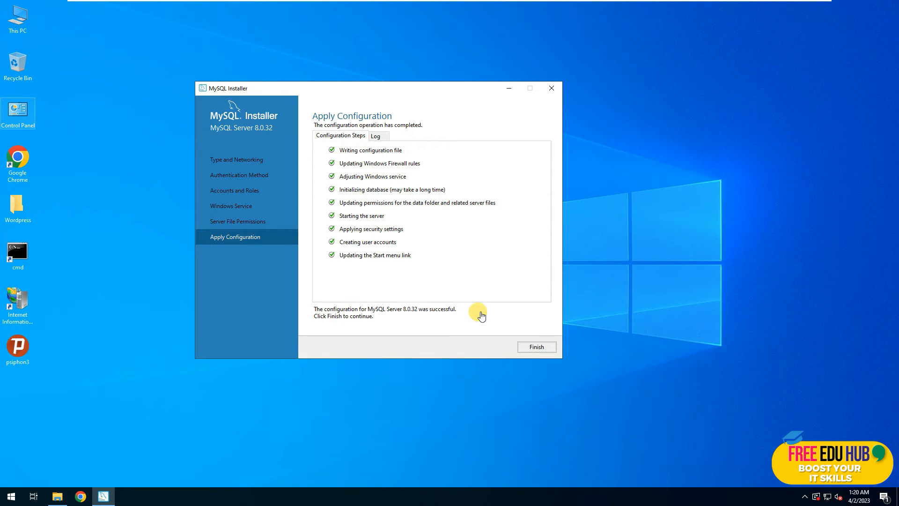
pyautogui.click(538, 347)
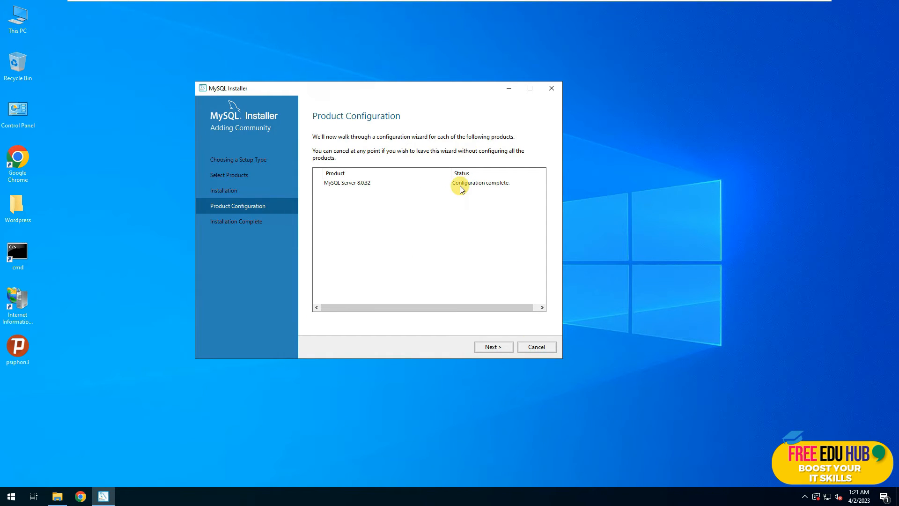
pyautogui.click(493, 347)
pyautogui.click(534, 346)
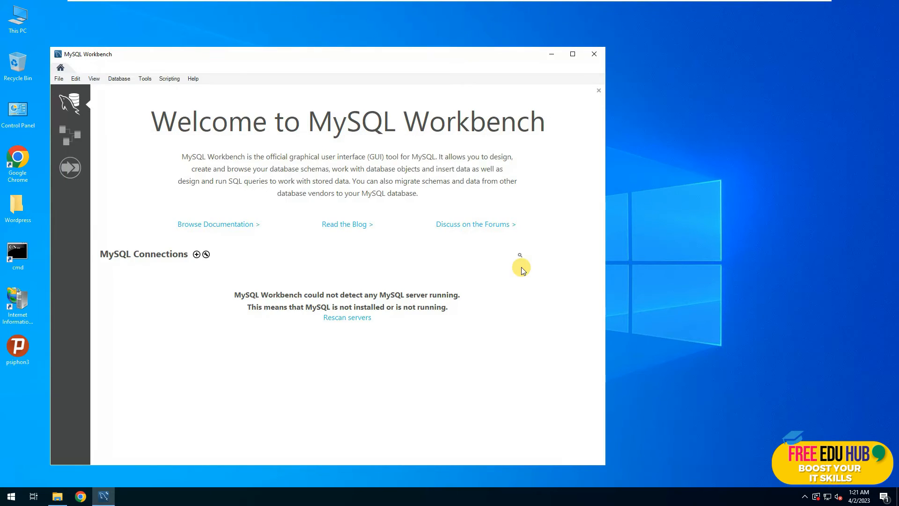
# Maximize Workbench and connect to Local instance MySQL80 as root, saving the password in the vault.
pyautogui.click(572, 53)
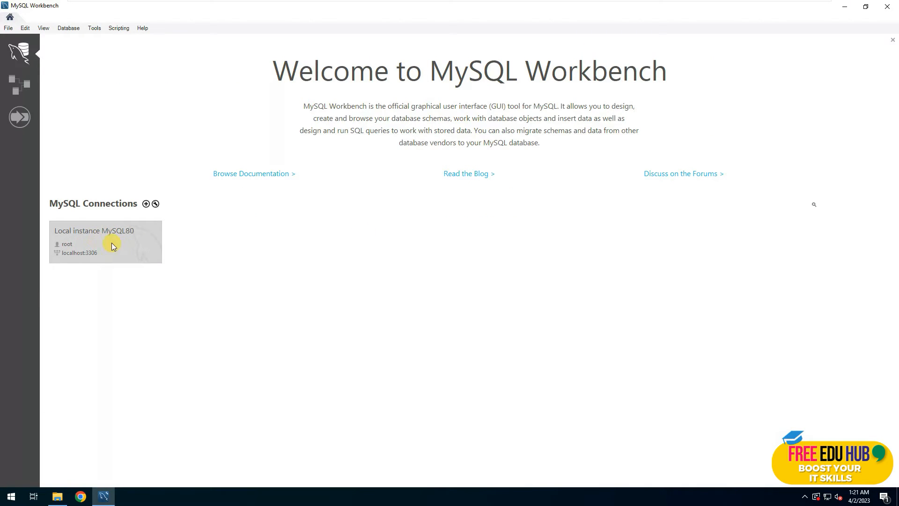
pyautogui.click(86, 247)
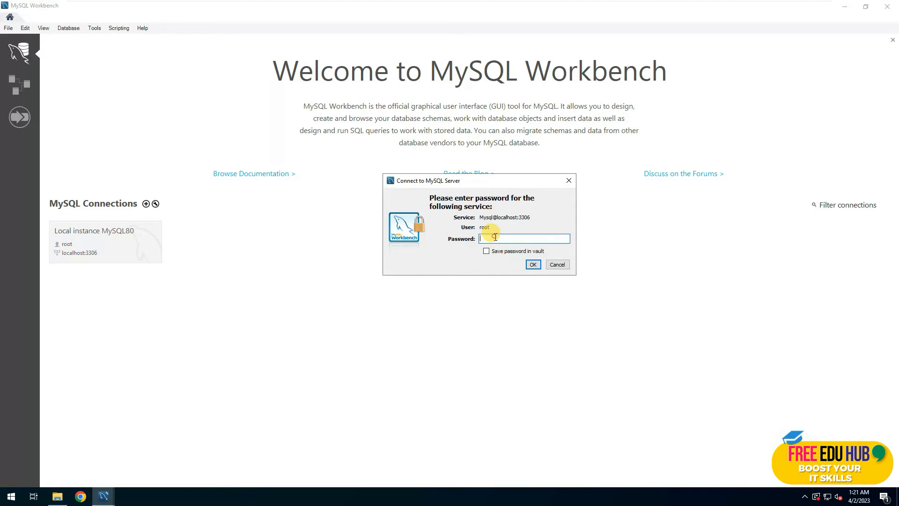
pyautogui.press('capslock')
pyautogui.write('******')
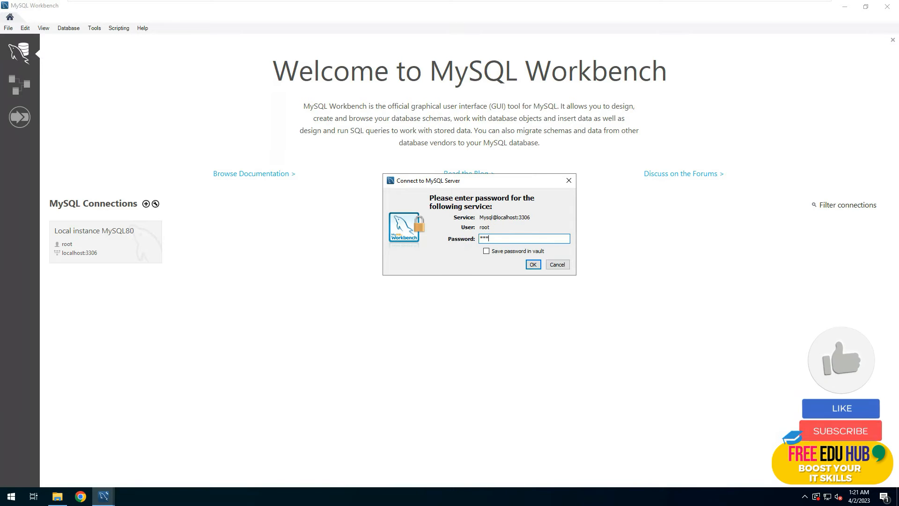
pyautogui.write('****')
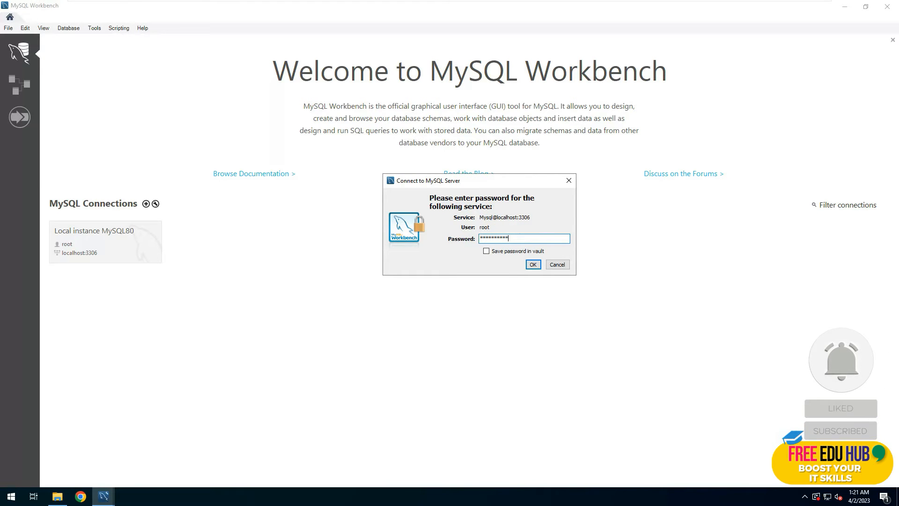
pyautogui.click(486, 251)
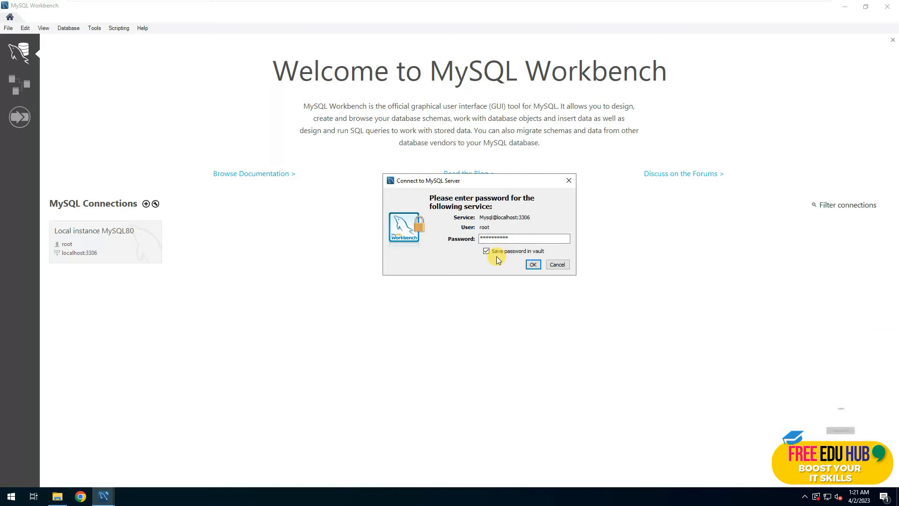
pyautogui.click(532, 265)
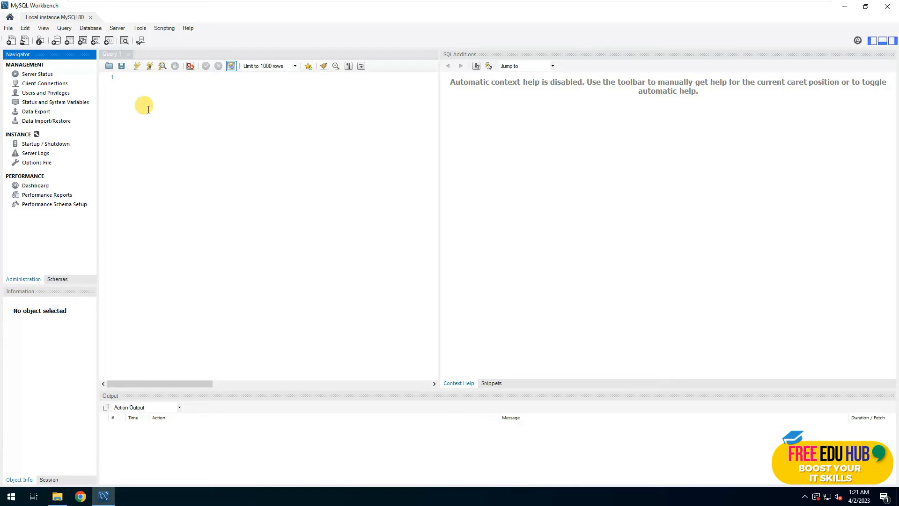
# View Server Status, Client Connections, and the adminz and root accounts in Users and Privileges.
pyautogui.click(38, 75)
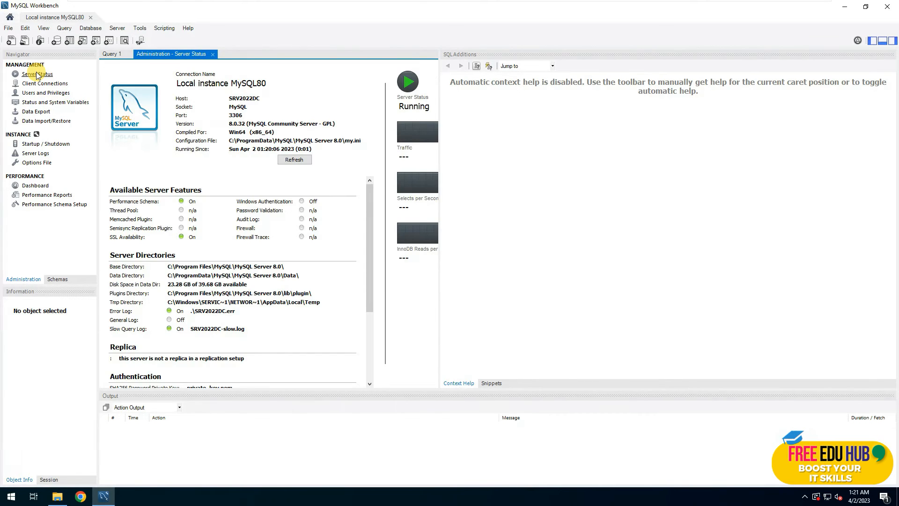
pyautogui.click(41, 84)
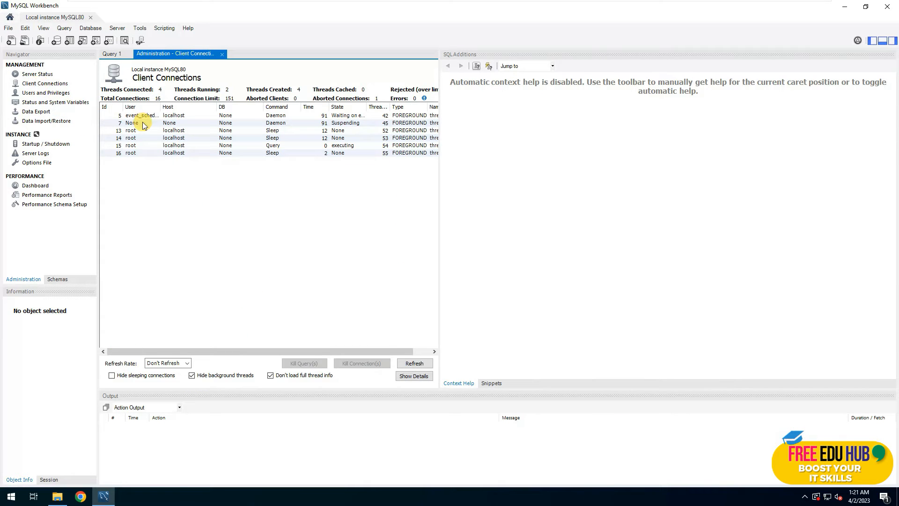
pyautogui.click(49, 94)
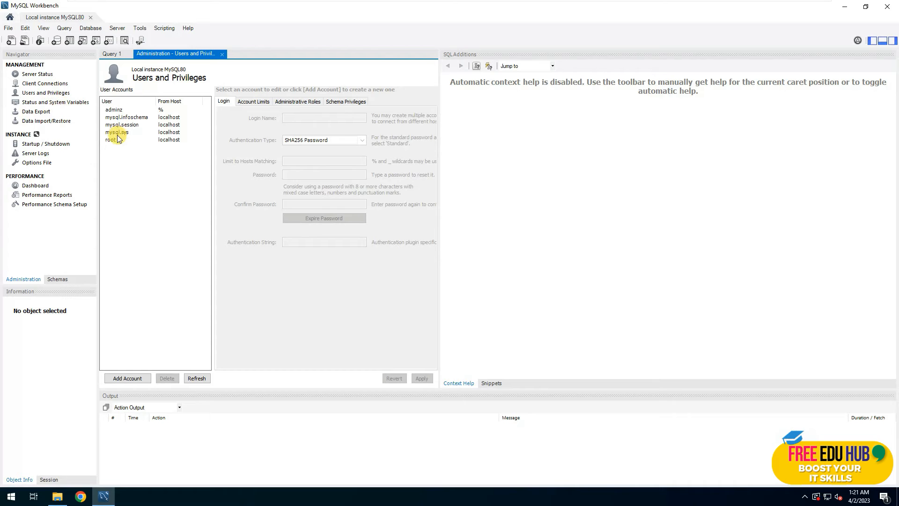
pyautogui.click(116, 110)
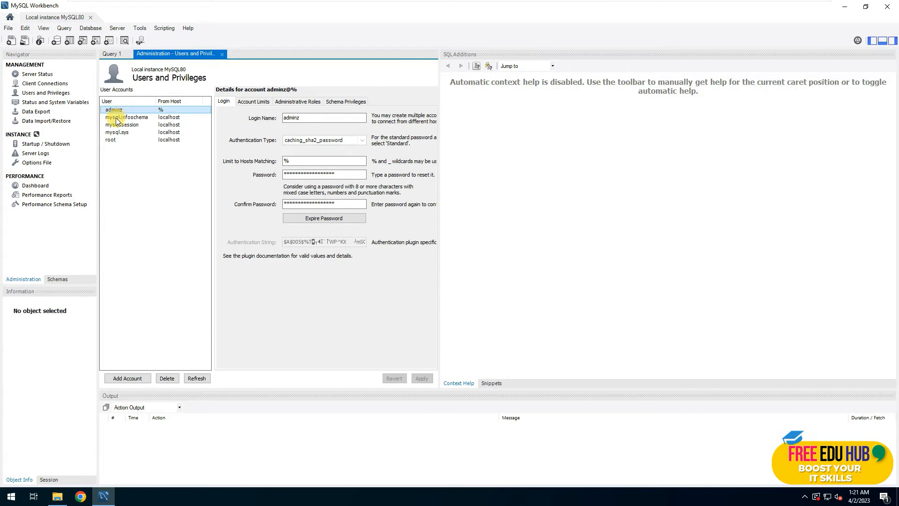
pyautogui.click(112, 141)
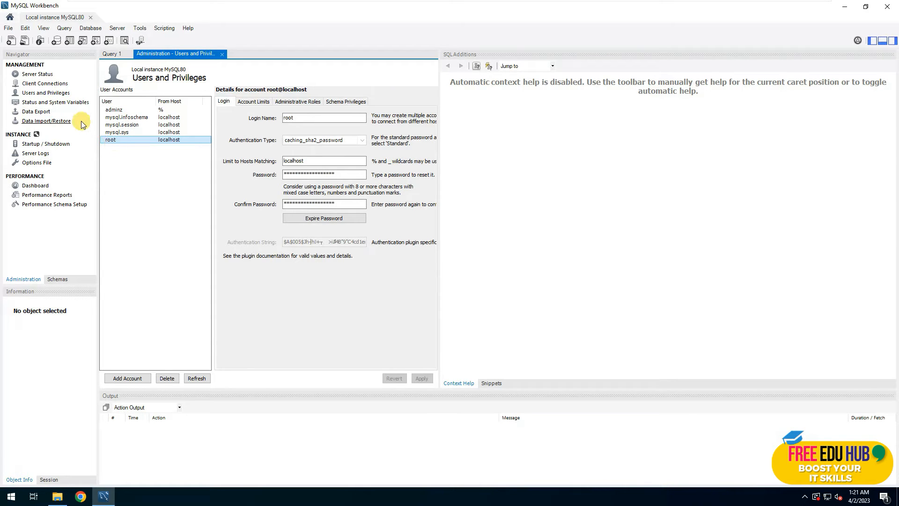
# Browse Data Export, Data Import/Restore and Startup/Shutdown, then return to Server Status.
pyautogui.click(41, 112)
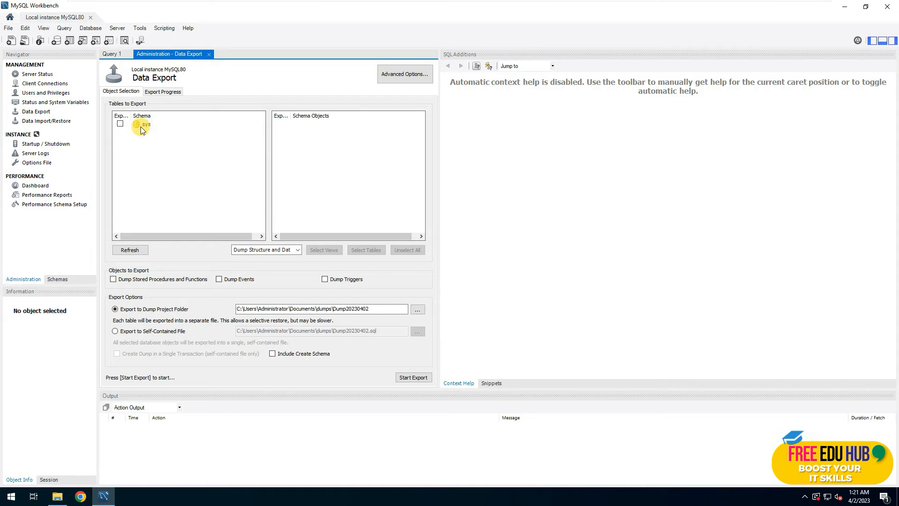
pyautogui.click(38, 123)
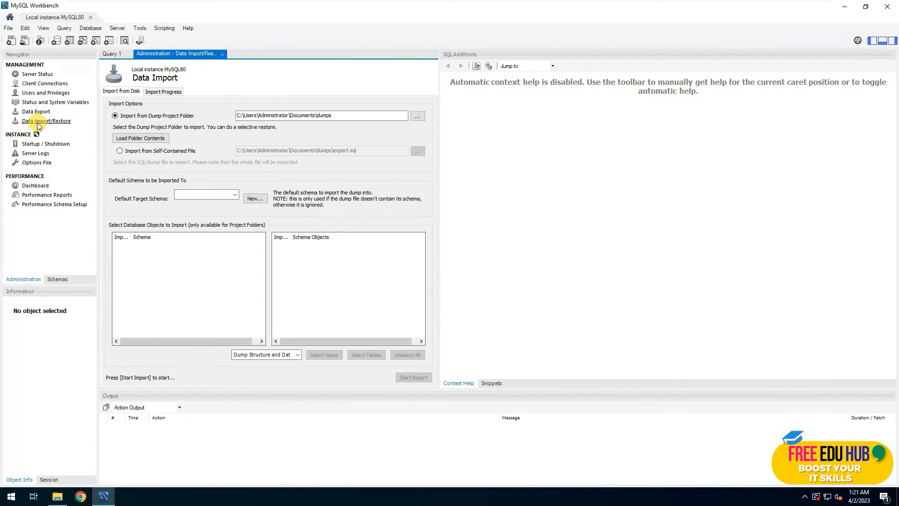
pyautogui.click(59, 144)
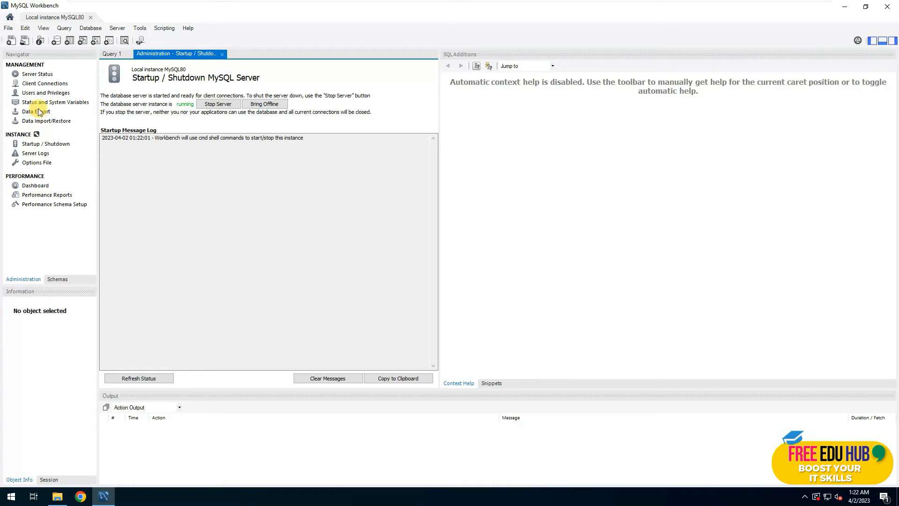
pyautogui.click(40, 79)
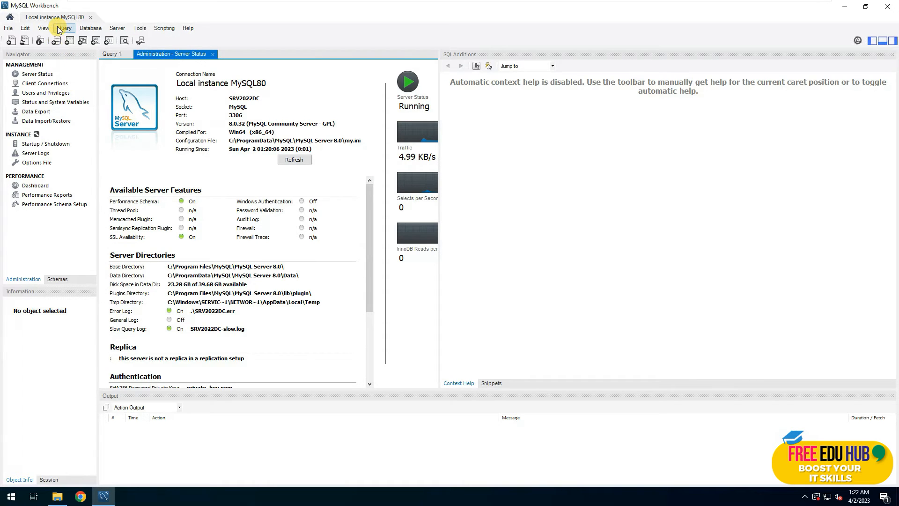
pyautogui.click(57, 42)
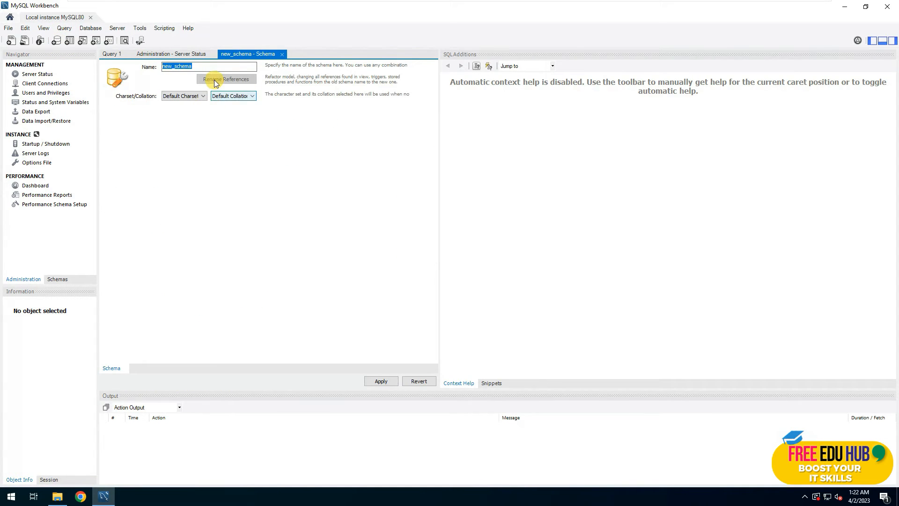
# Name the new schema wordpress and apply its CREATE SCHEMA script.
pyautogui.write('wo')
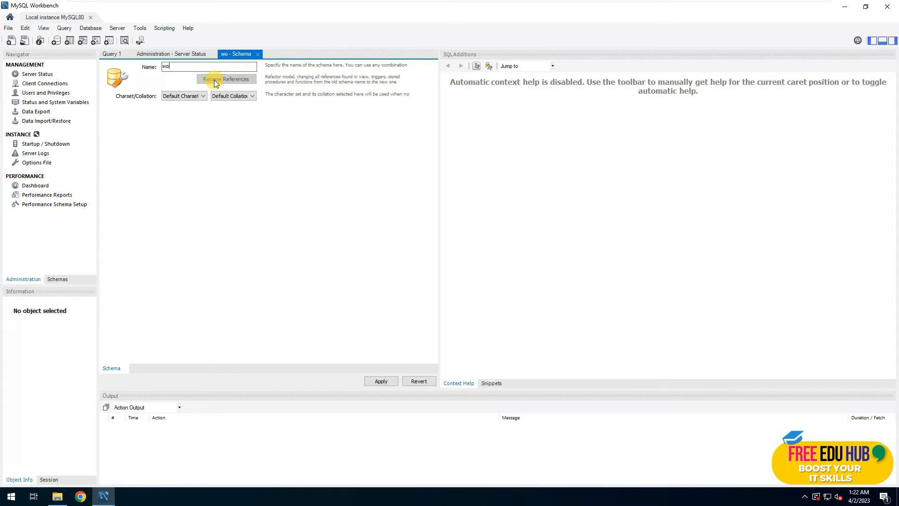
pyautogui.write('rdpress')
pyautogui.click(380, 381)
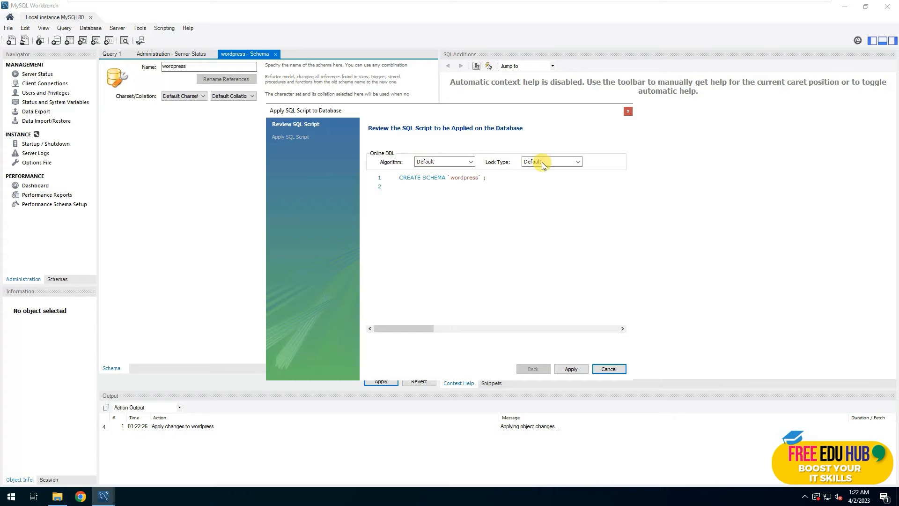
pyautogui.click(572, 369)
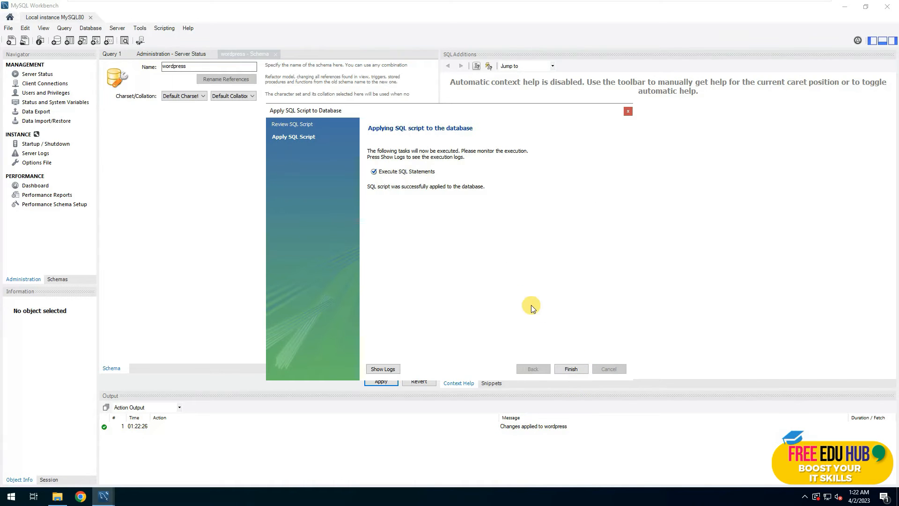
pyautogui.click(571, 369)
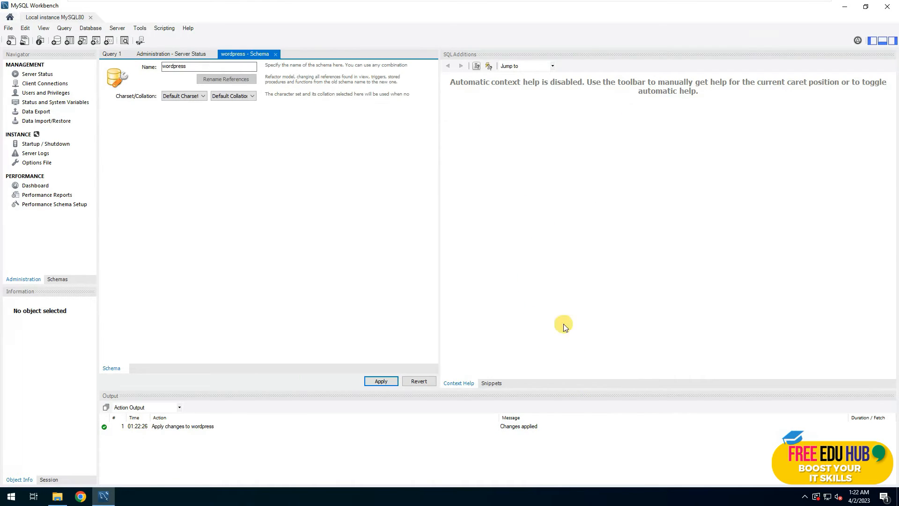
# Refresh the Data Export schema list and select wordpress in it.
pyautogui.click(40, 116)
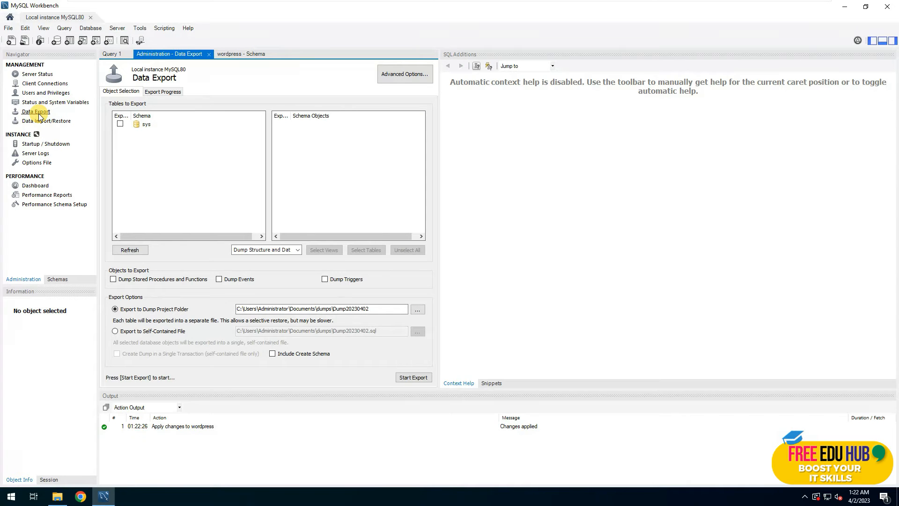
pyautogui.click(127, 249)
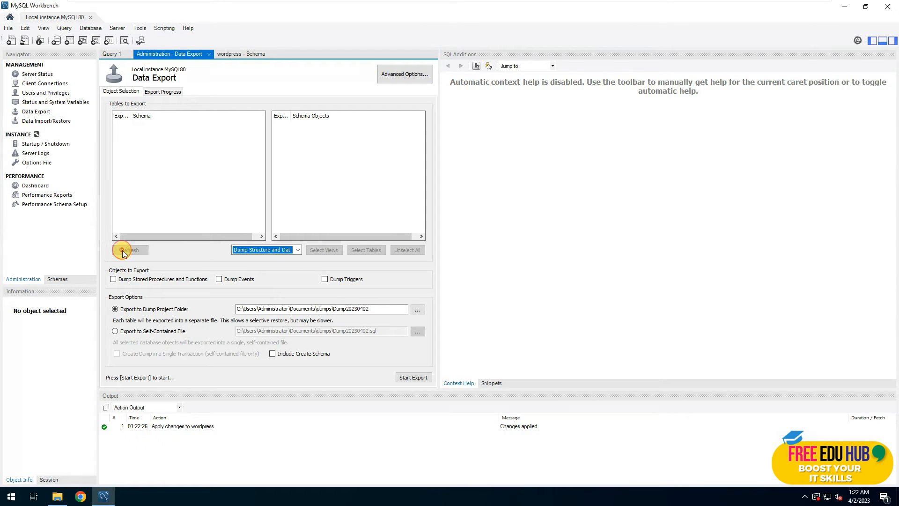
pyautogui.click(144, 133)
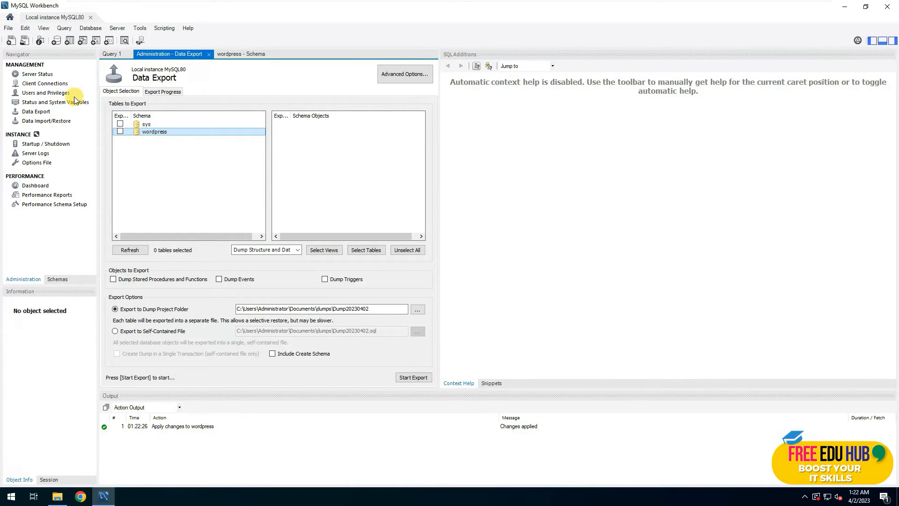
# Select root in Users and Privileges, widen the panel, and go to its Schema Privileges.
pyautogui.click(37, 73)
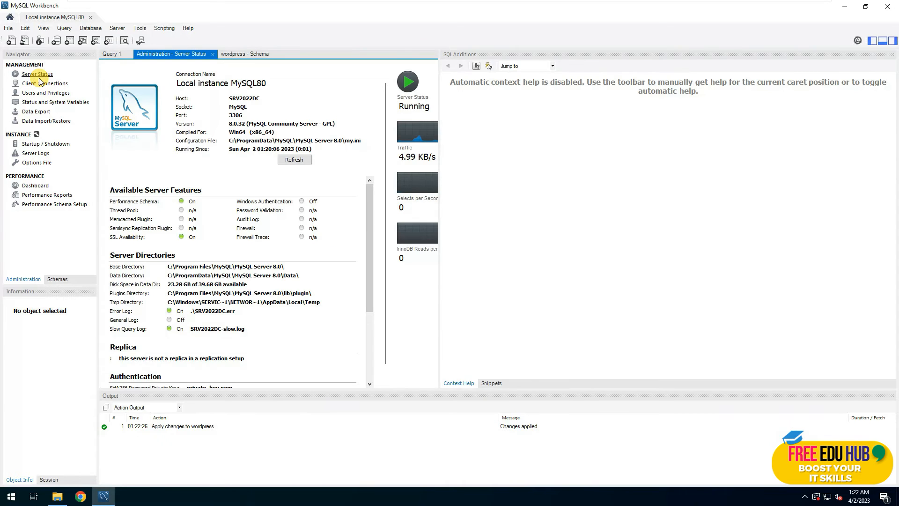
pyautogui.click(44, 93)
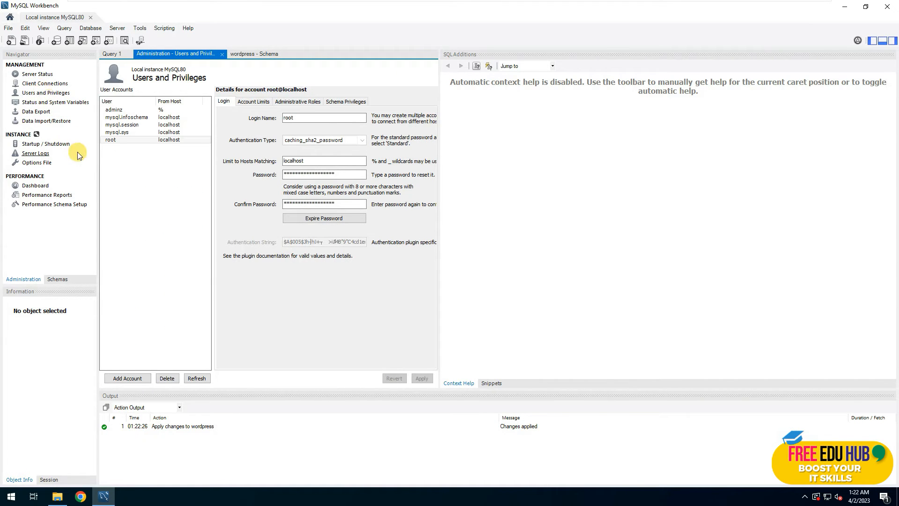
pyautogui.click(118, 140)
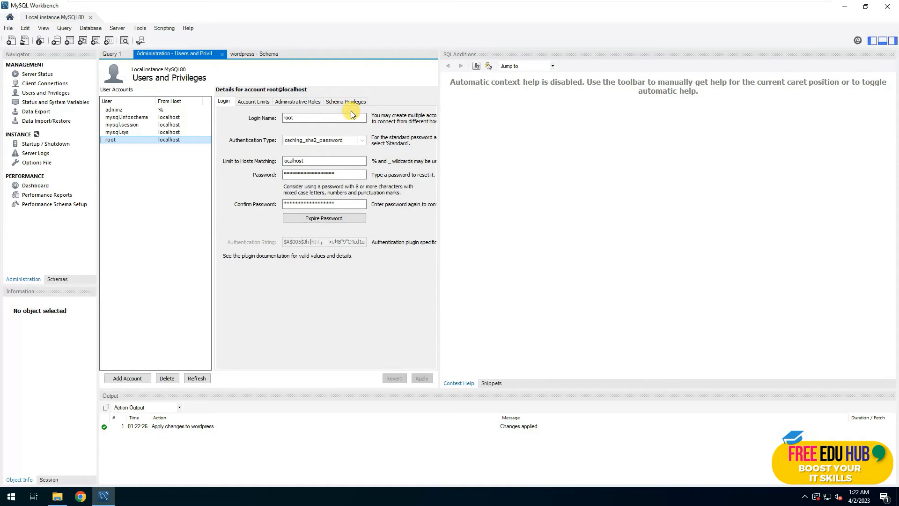
pyautogui.moveTo(438, 159); pyautogui.dragTo(679, 179)
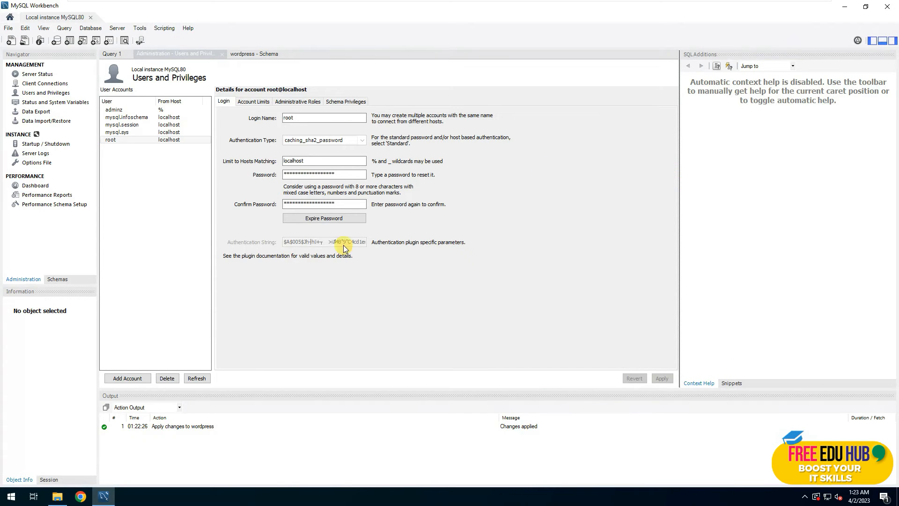
pyautogui.click(255, 102)
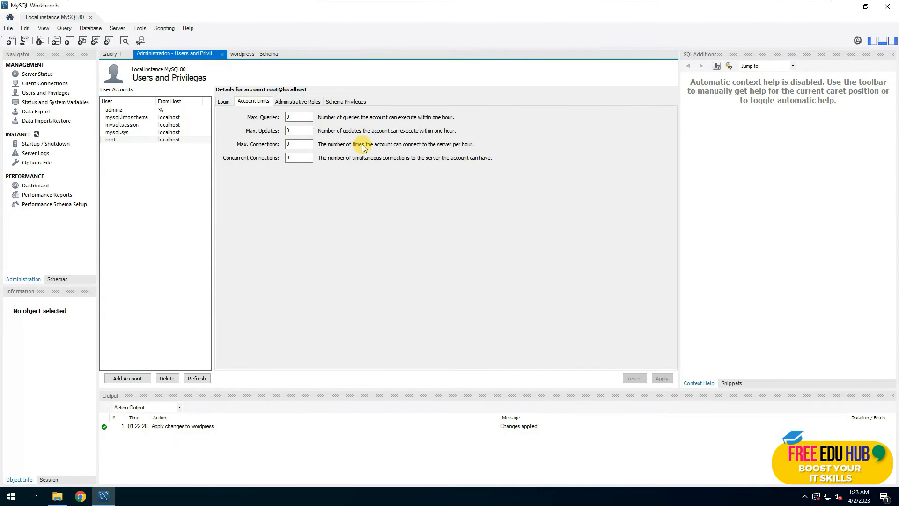
pyautogui.click(307, 102)
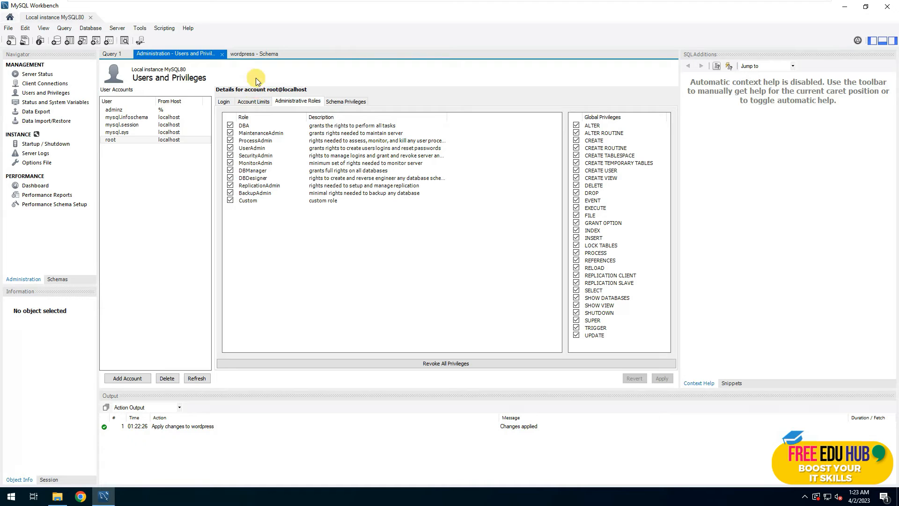
pyautogui.click(348, 100)
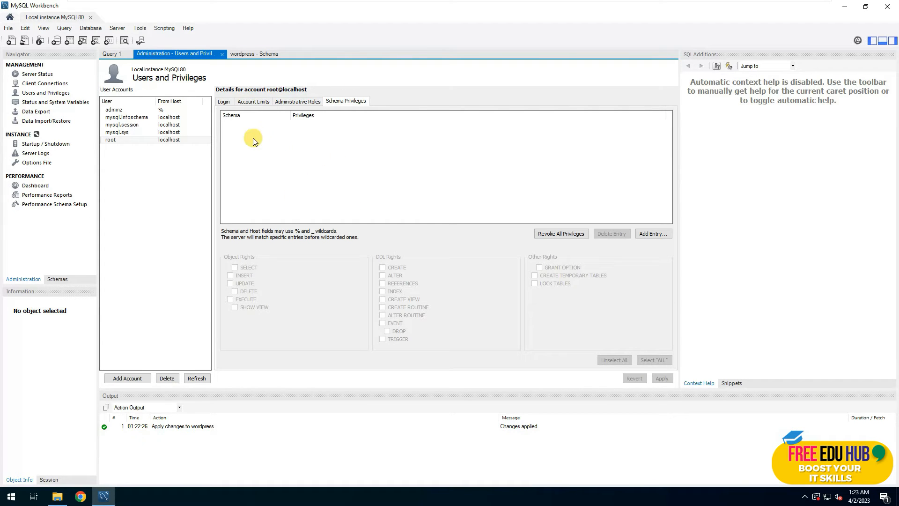
pyautogui.click(276, 154)
# Add a schema privilege entry for root limited to the wordpress schema.
pyautogui.click(653, 234)
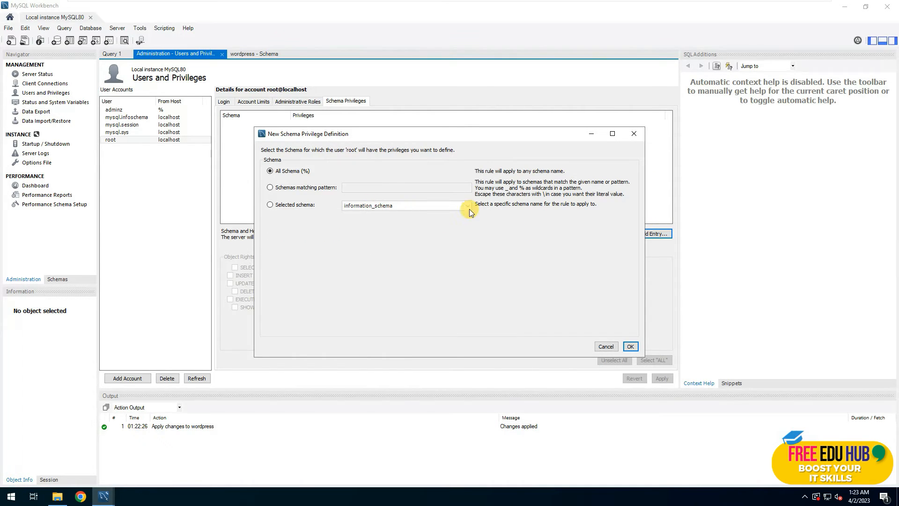
pyautogui.click(270, 206)
pyautogui.click(411, 209)
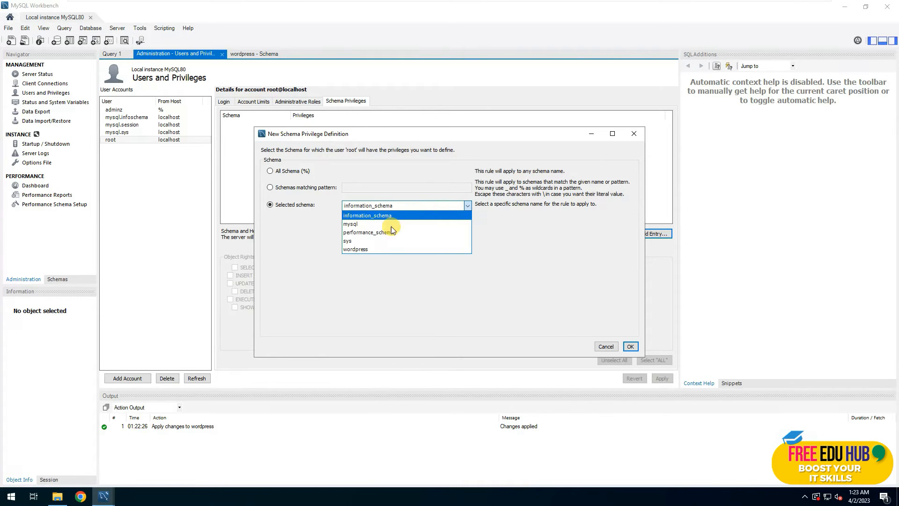
pyautogui.click(360, 247)
pyautogui.click(628, 346)
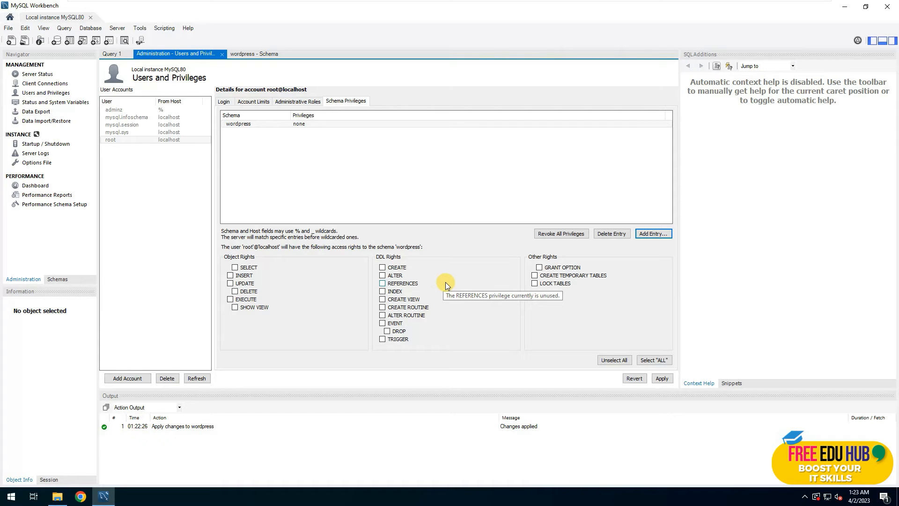
# Grant all privileges on wordpress, apply, review the Login tab, and close Workbench.
pyautogui.click(653, 360)
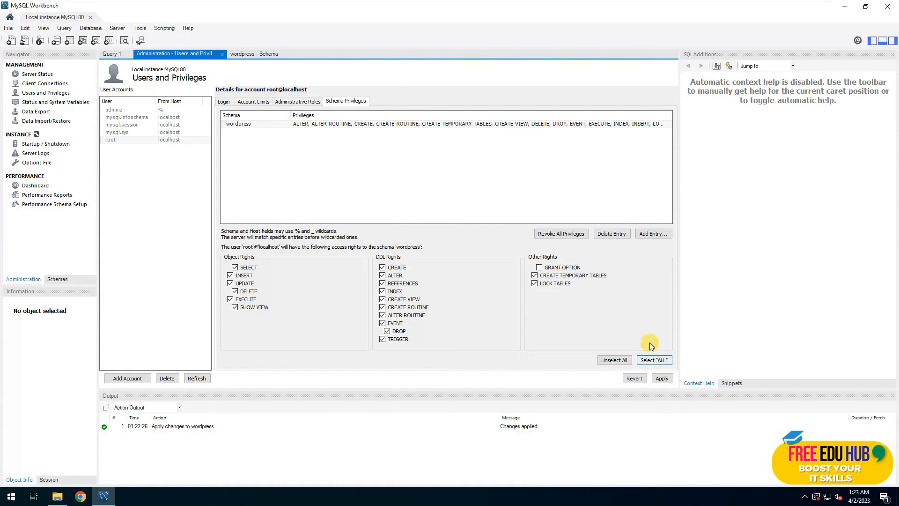
pyautogui.click(662, 379)
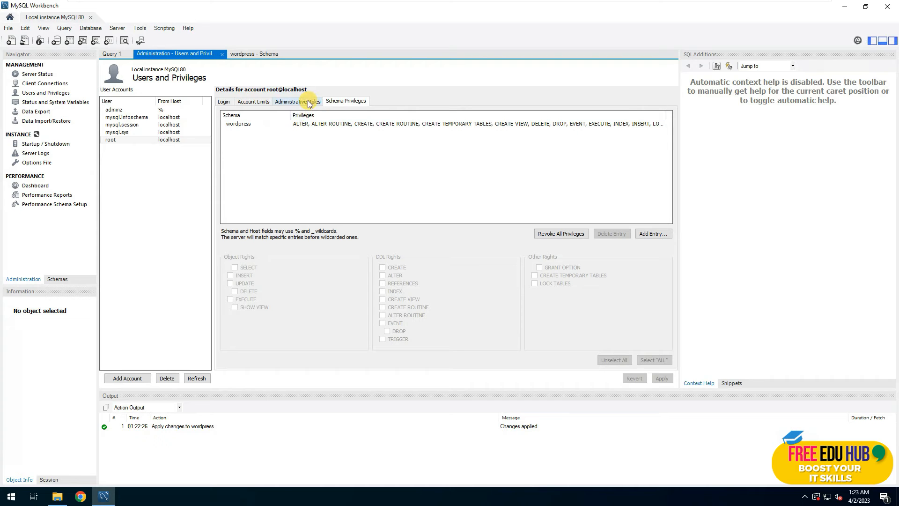
pyautogui.click(240, 124)
pyautogui.click(225, 103)
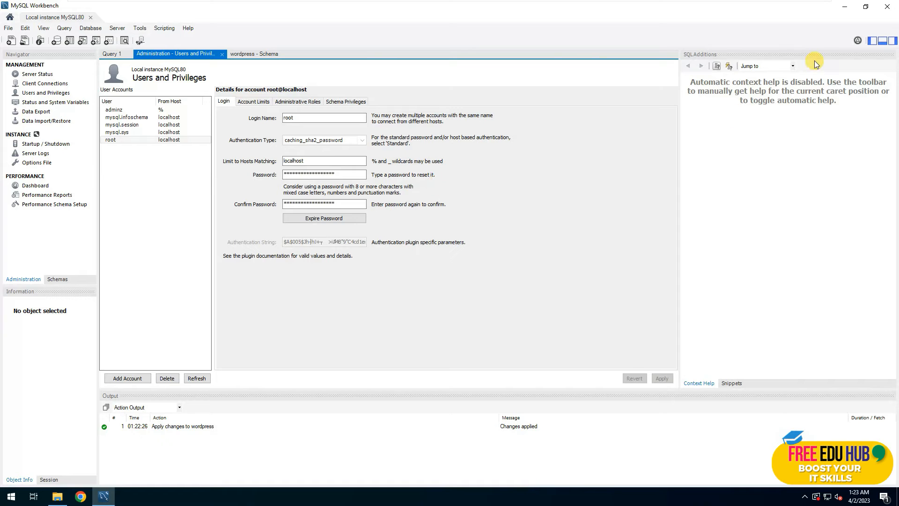
pyautogui.click(890, 9)
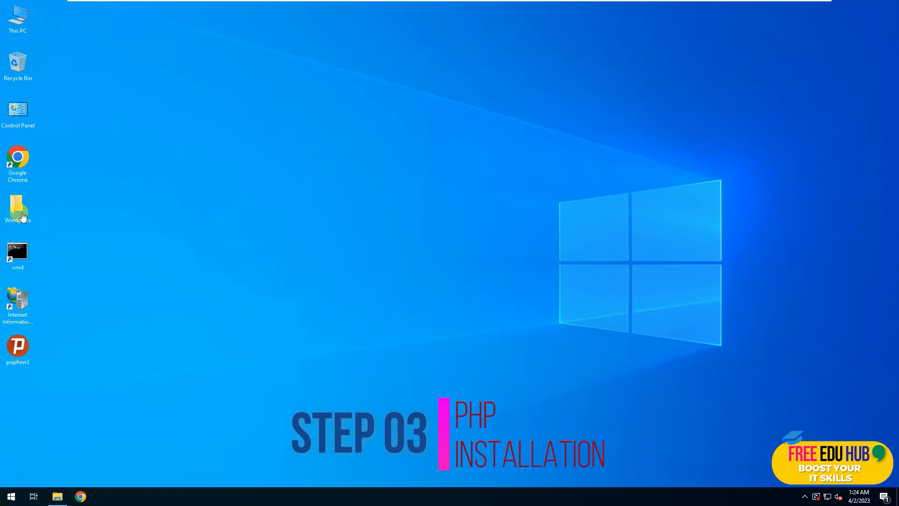
# Locate the php-8.2.4-nts-Win32-vs16-x64 folder inside the desktop Wordpress folder.
pyautogui.click(19, 211)
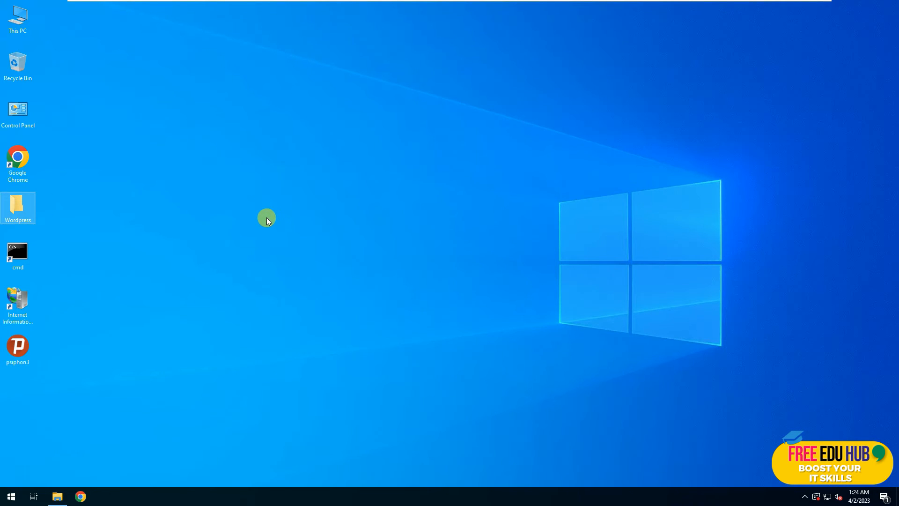
pyautogui.doubleClick(18, 202)
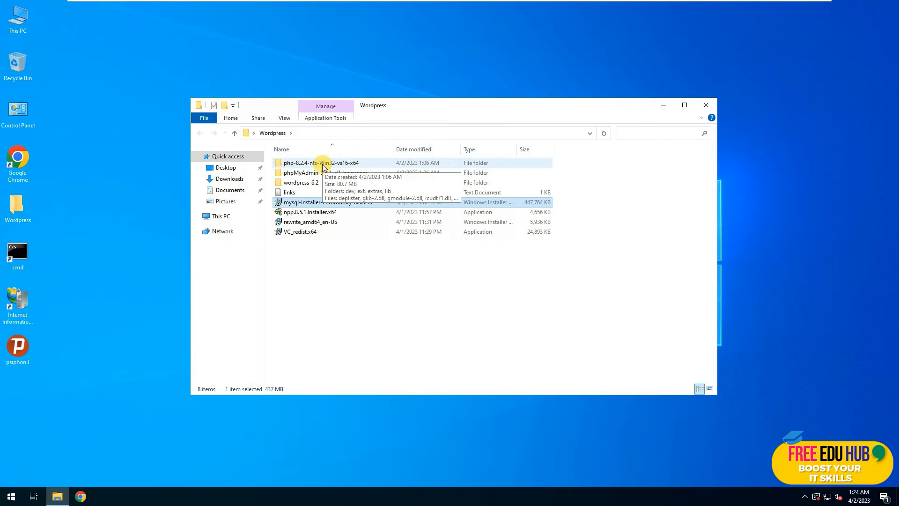
pyautogui.doubleClick(323, 164)
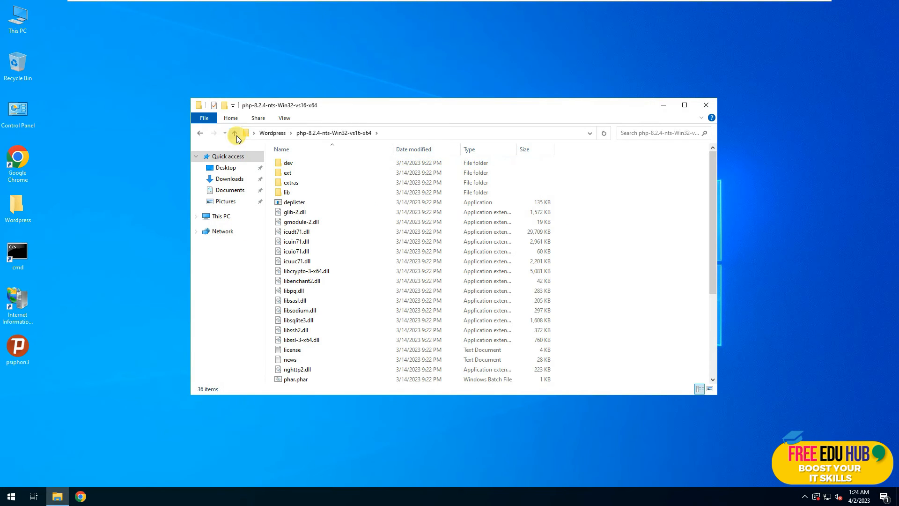
pyautogui.click(236, 135)
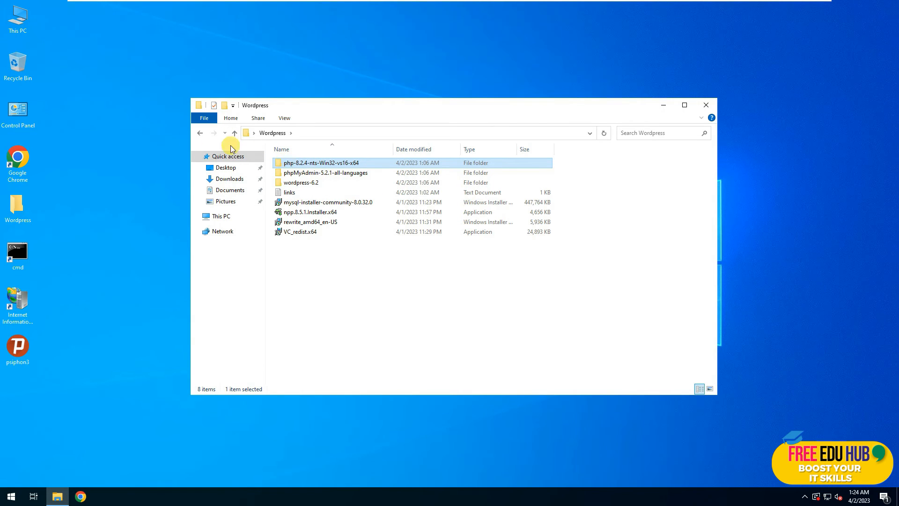
# Paste the PHP folder into Local Disk (C:) and rename it php.
pyautogui.doubleClick(19, 14)
pyautogui.doubleClick(318, 273)
pyautogui.rightClick(327, 307)
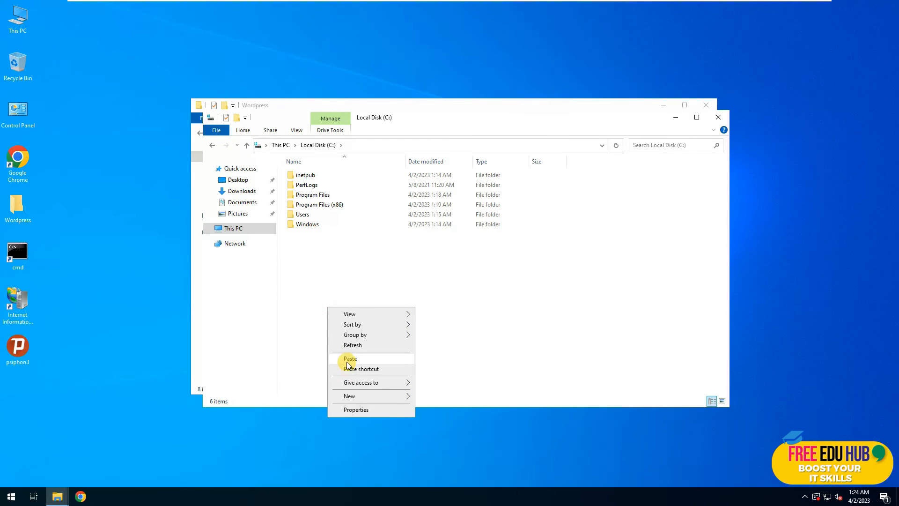
pyautogui.click(338, 359)
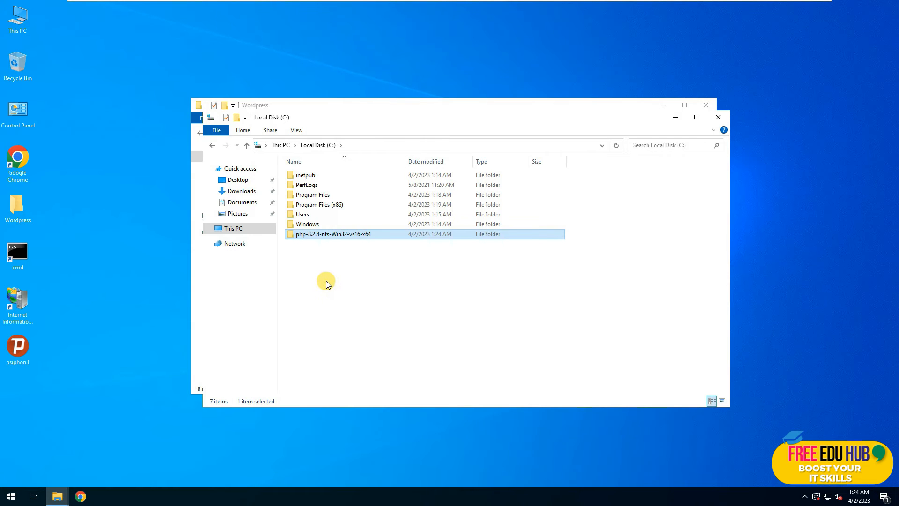
pyautogui.press('F2')
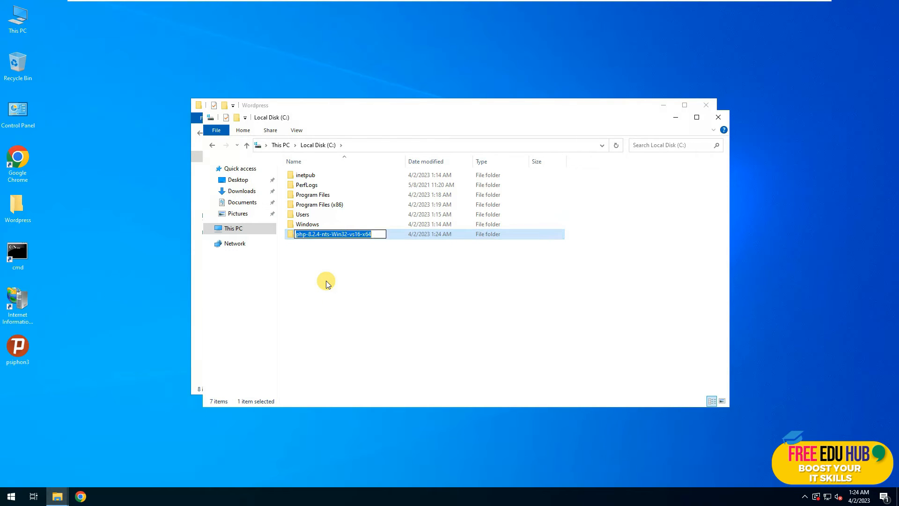
pyautogui.write('php')
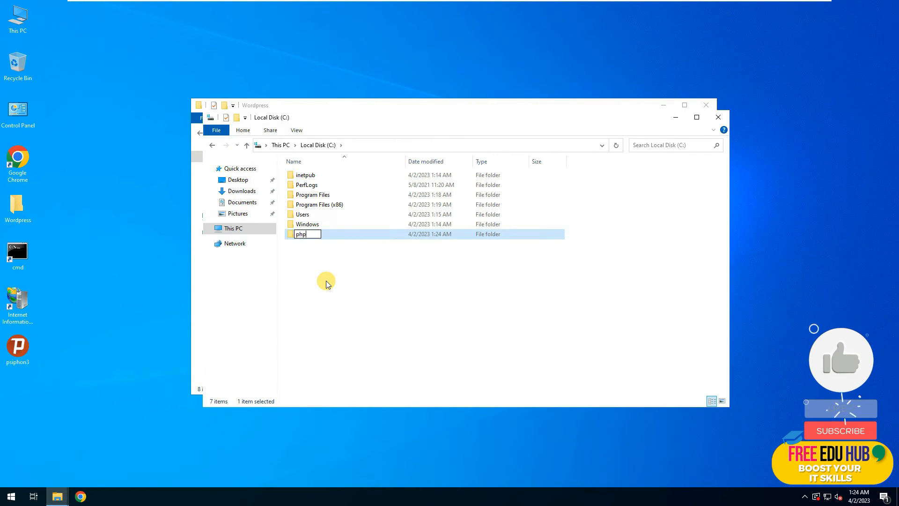
pyautogui.press('Return')
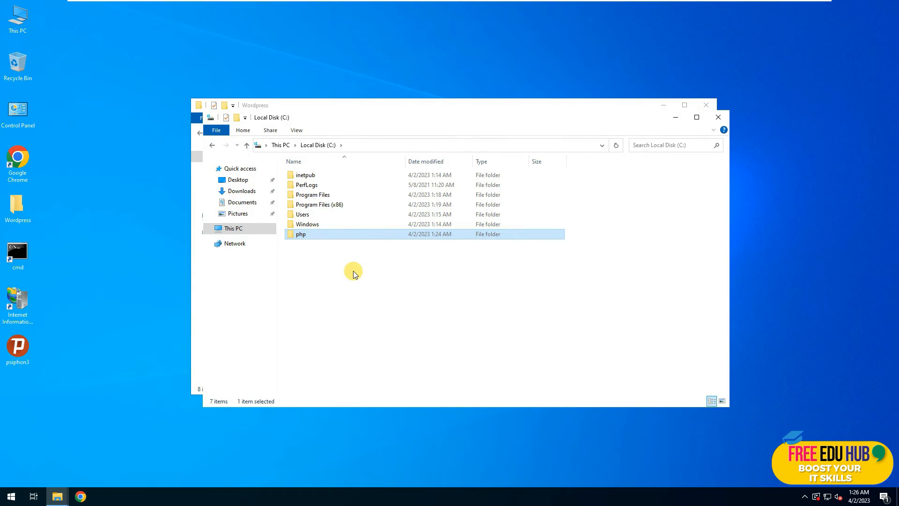
pyautogui.click(9, 499)
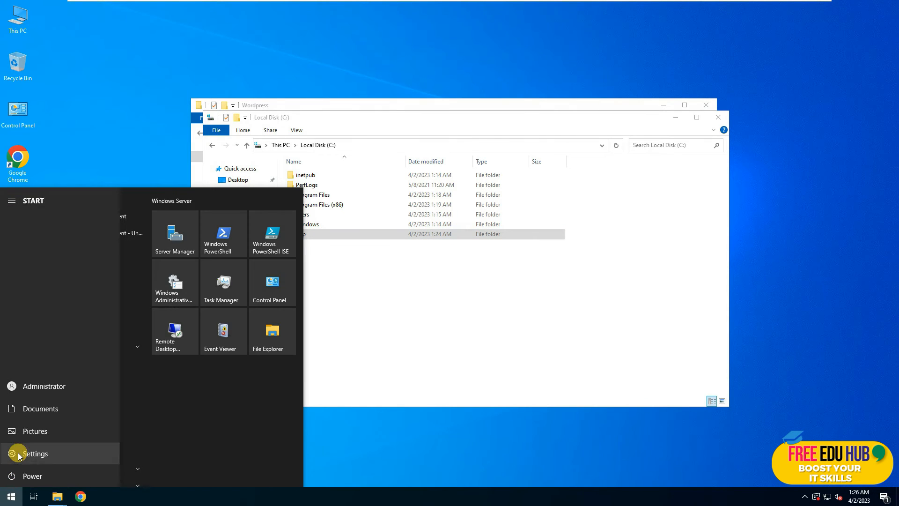
# Reach Environment Variables through Settings > System > About > Advanced system settings.
pyautogui.click(18, 453)
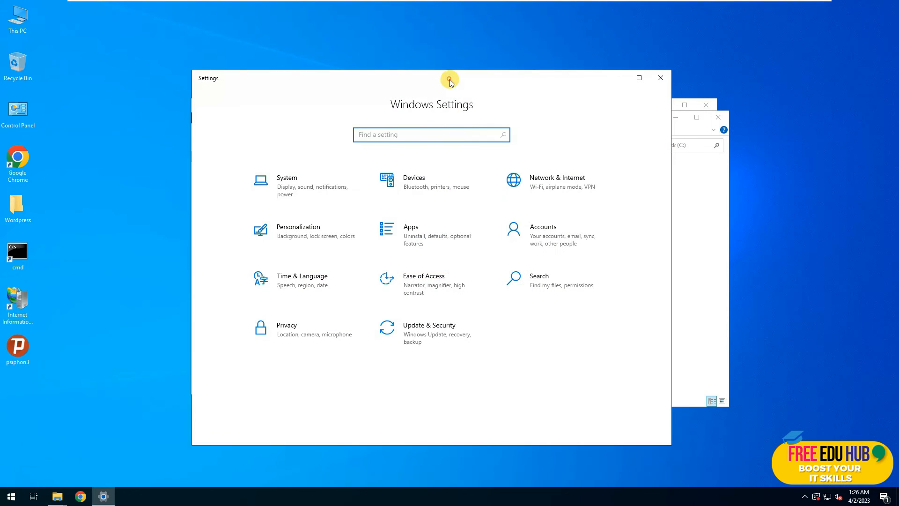
pyautogui.doubleClick(449, 77)
pyautogui.click(177, 113)
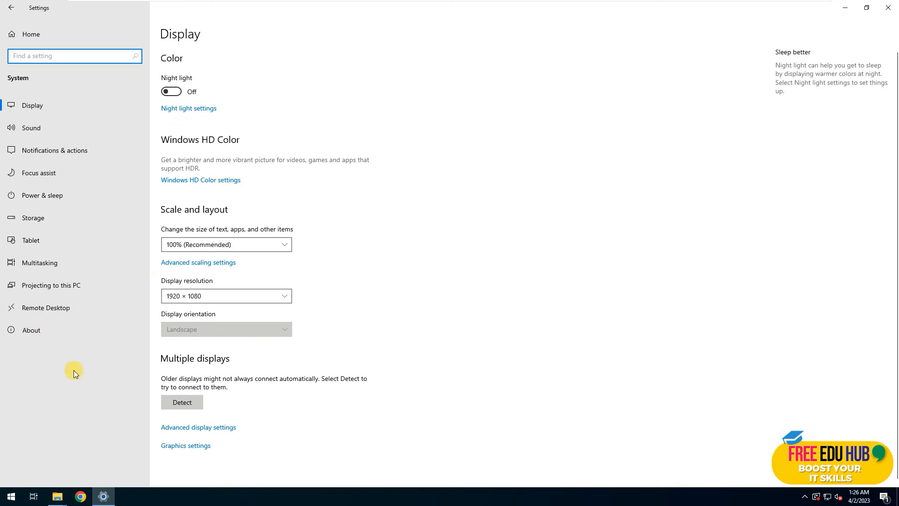
pyautogui.click(31, 331)
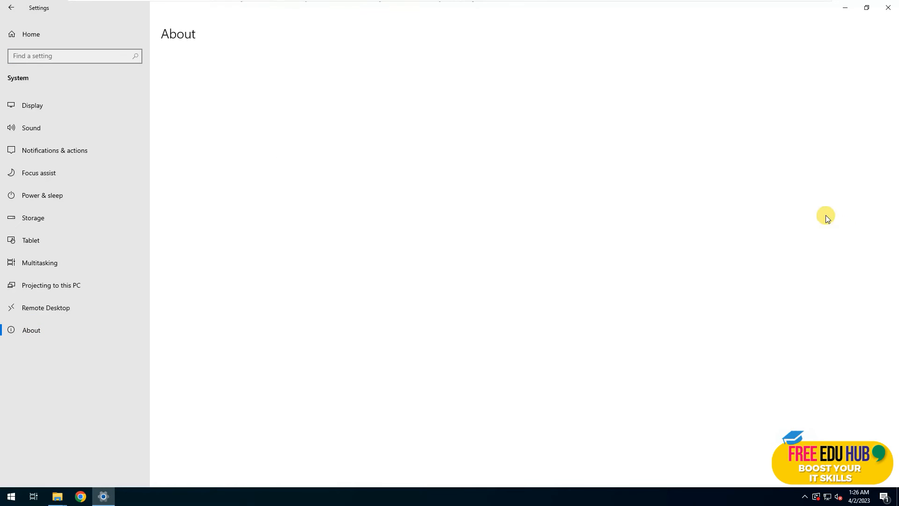
pyautogui.click(807, 185)
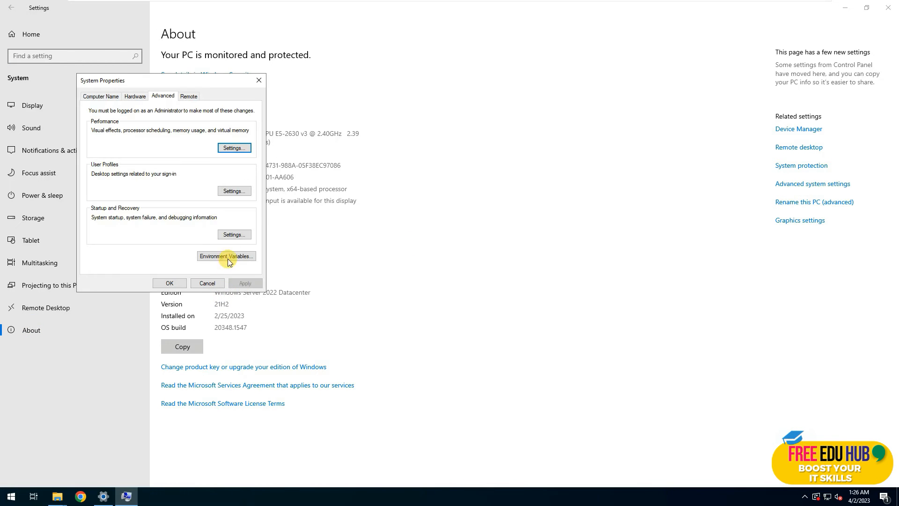
pyautogui.click(228, 259)
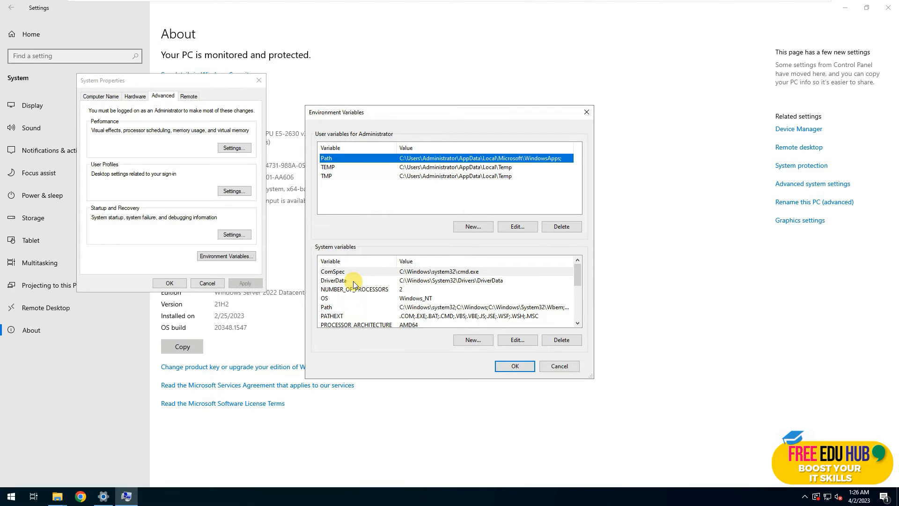
# Add c:\php to the system Path variable and close all settings windows.
pyautogui.click(330, 307)
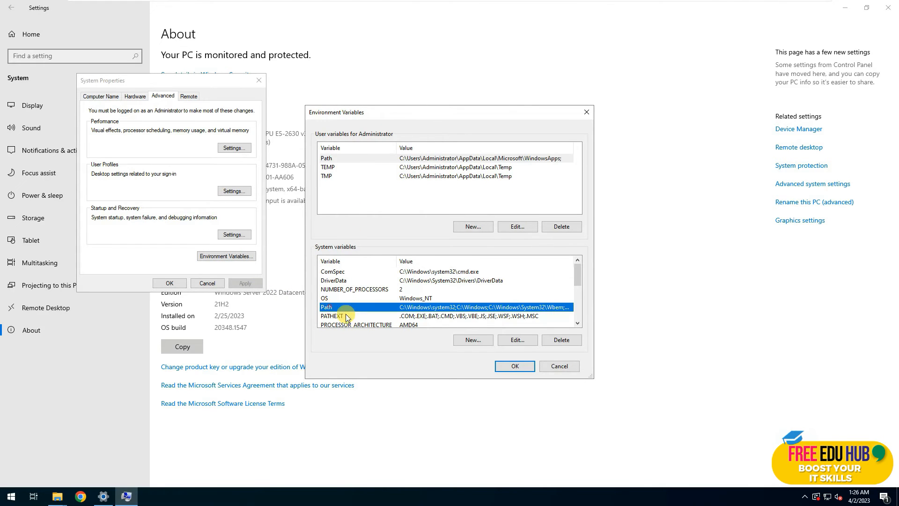
pyautogui.click(514, 338)
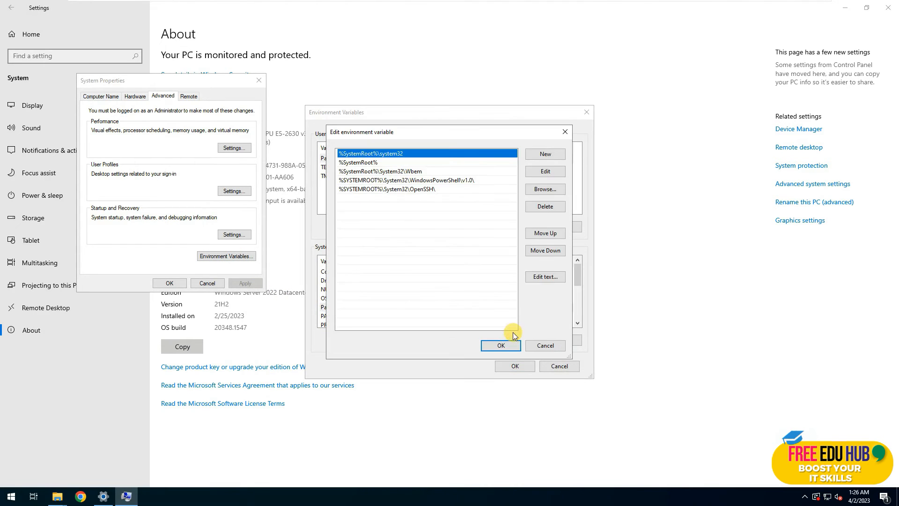
pyautogui.click(539, 155)
pyautogui.write('c:\\p')
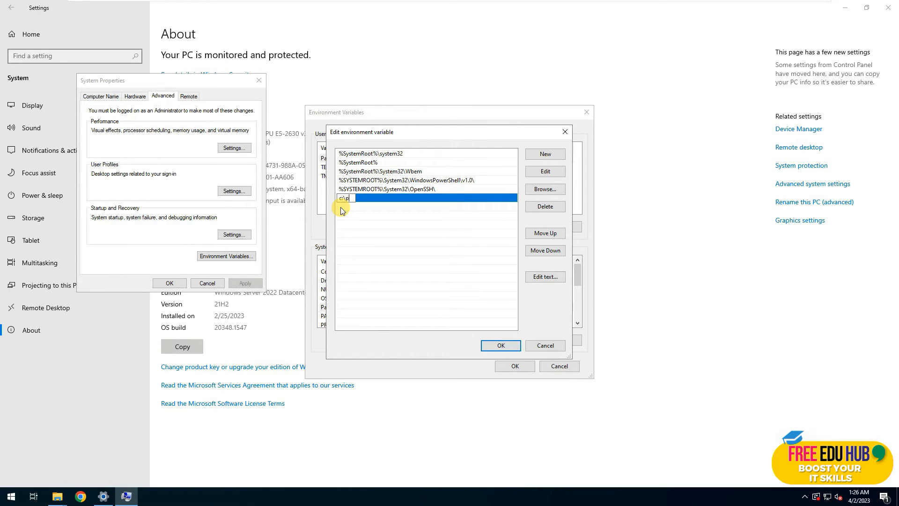
pyautogui.click(488, 344)
pyautogui.click(515, 366)
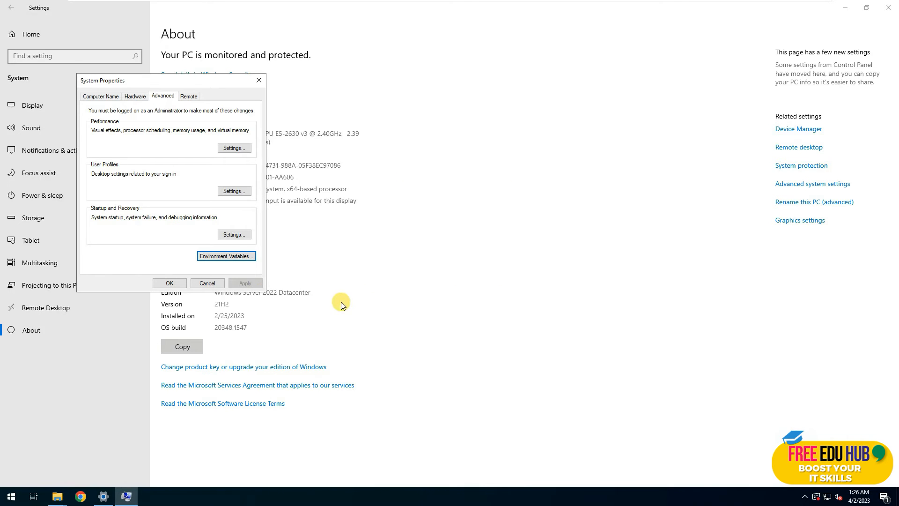
pyautogui.click(186, 283)
pyautogui.click(888, 8)
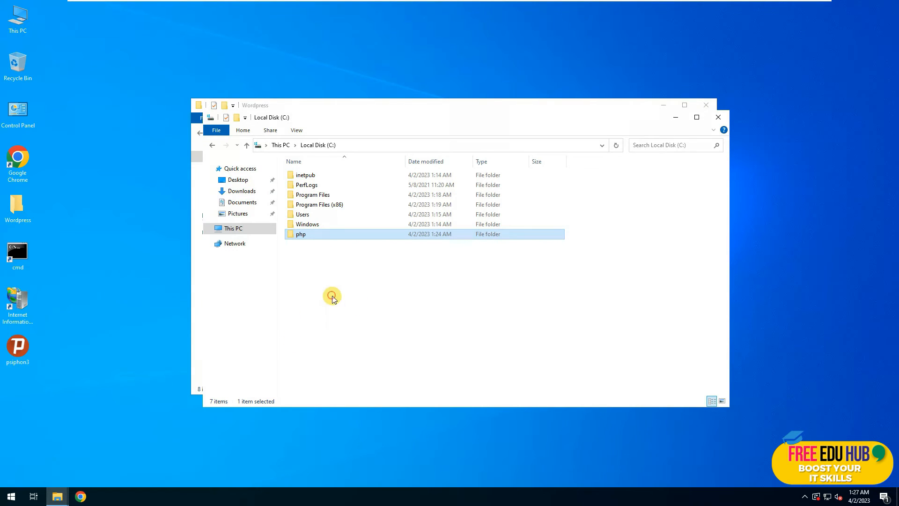
# Open the C:\php folder in a maximized Explorer window and close the Wordpress folder window.
pyautogui.doubleClick(303, 235)
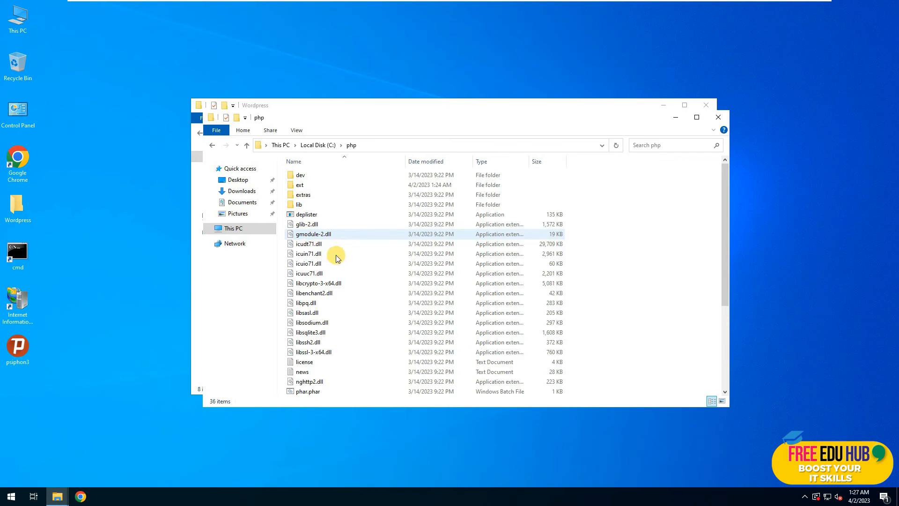
pyautogui.doubleClick(404, 107)
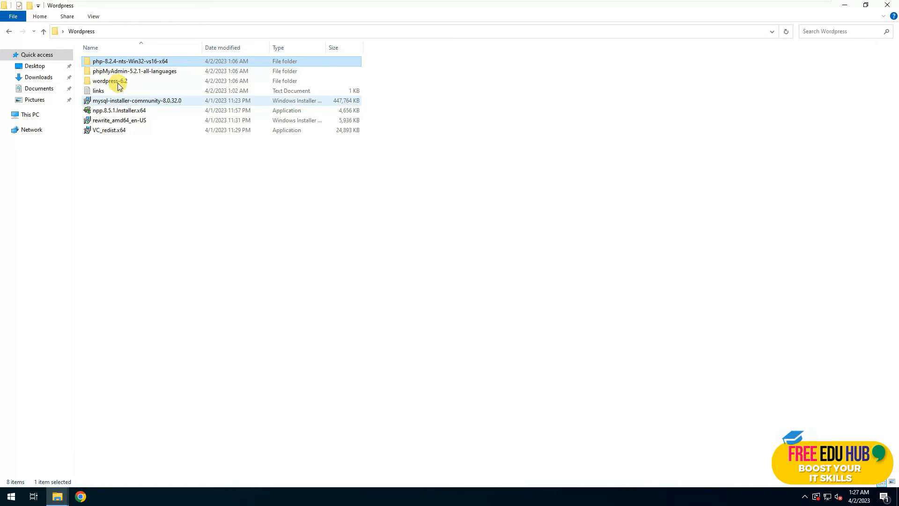
pyautogui.click(888, 5)
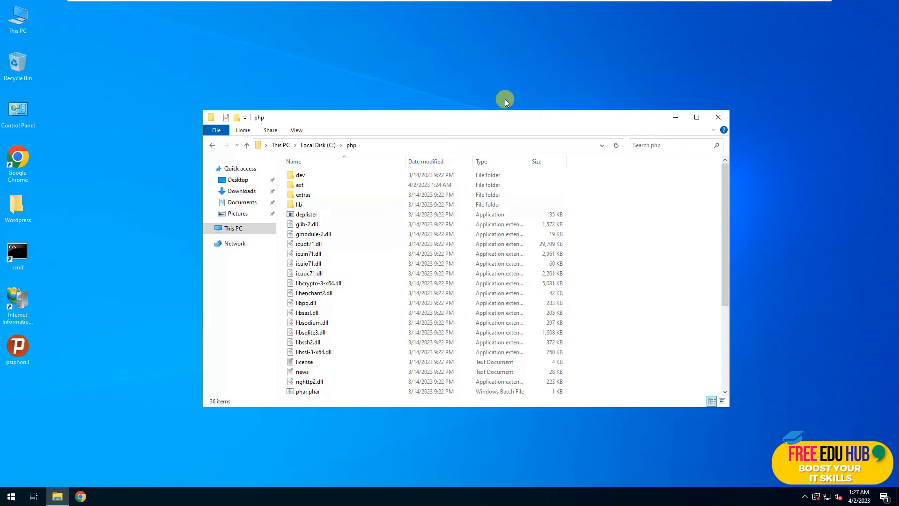
pyautogui.doubleClick(478, 119)
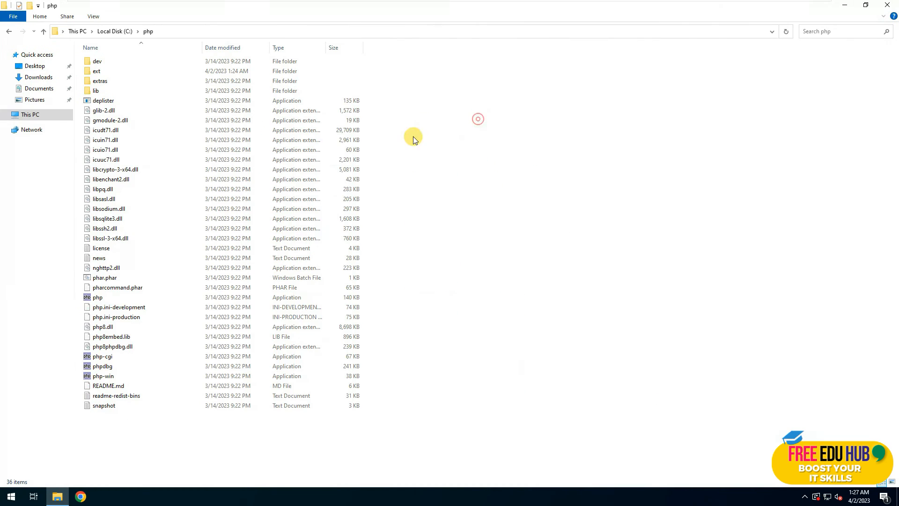
# Rename php.ini-production to php.ini and accept the extension-change warning.
pyautogui.click(131, 317)
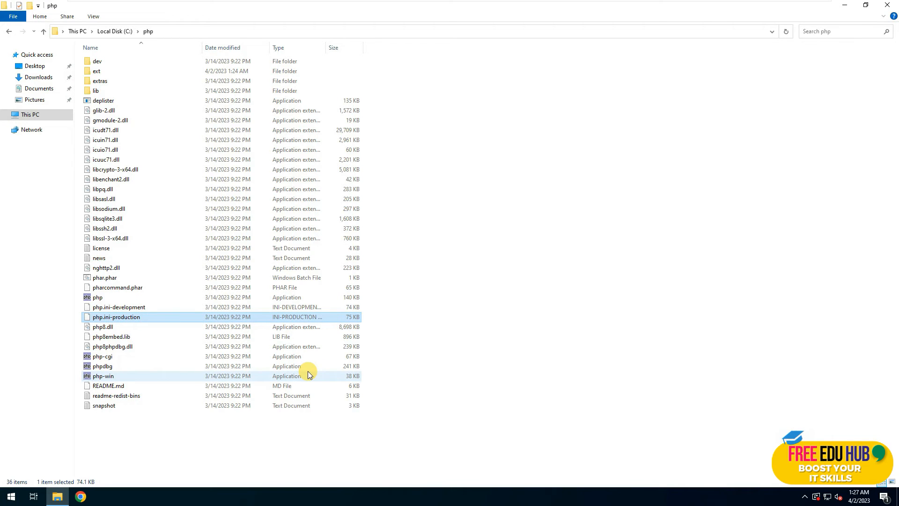
pyautogui.press('F2')
pyautogui.press('Right')
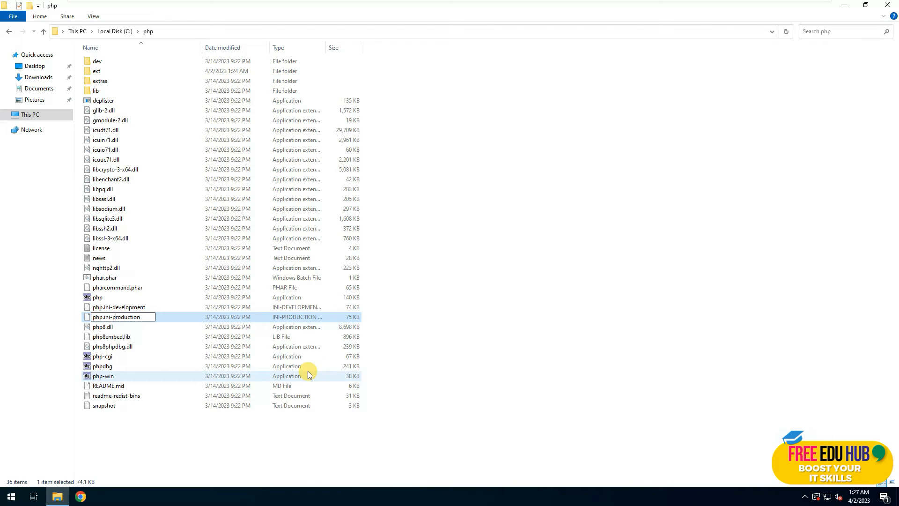
pyautogui.press('BackSpace')
pyautogui.press('BackSpace')
pyautogui.press('BackSpace')
pyautogui.press('BackSpace')
pyautogui.press('BackSpace')
pyautogui.press('BackSpace')
pyautogui.press('BackSpace')
pyautogui.press('BackSpace')
pyautogui.press('BackSpace')
pyautogui.press('BackSpace')
pyautogui.press('BackSpace')
pyautogui.press('Return')
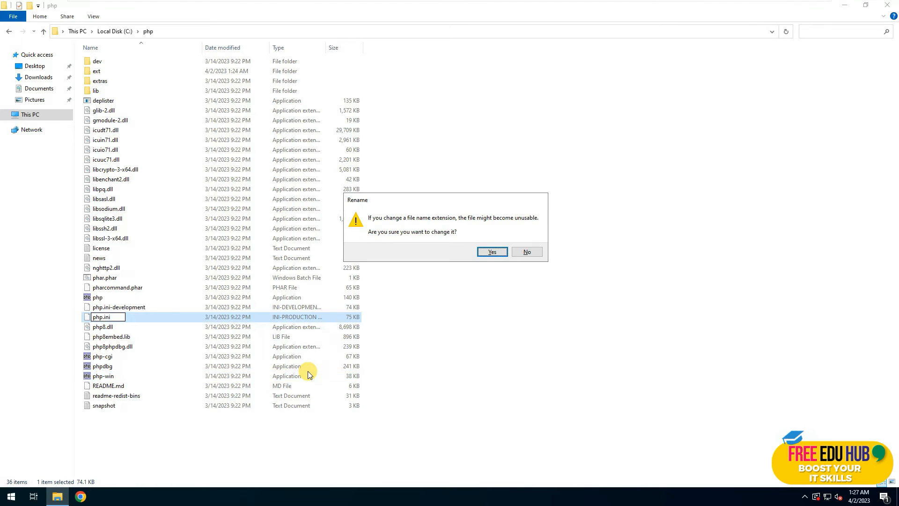
pyautogui.press('Return')
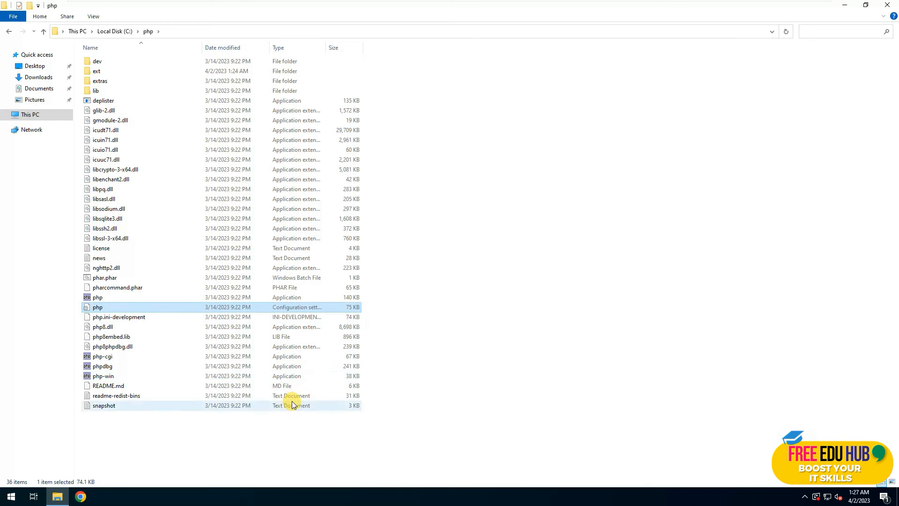
# Open php.ini in Notepad++ and make the editor window taller.
pyautogui.rightClick(142, 308)
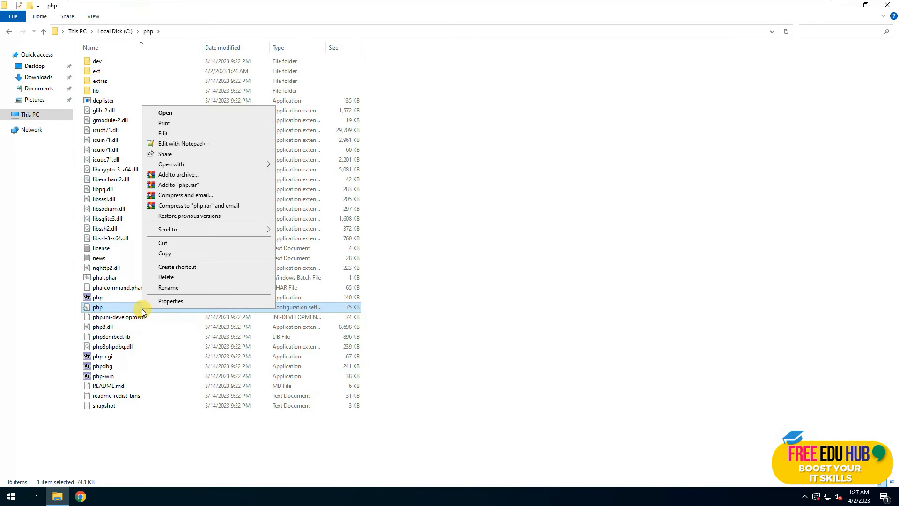
pyautogui.click(204, 146)
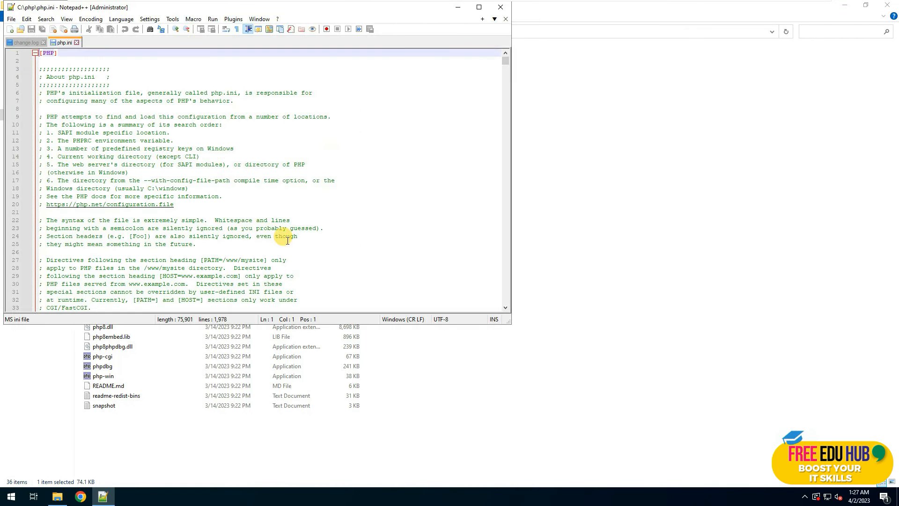
pyautogui.click(844, 5)
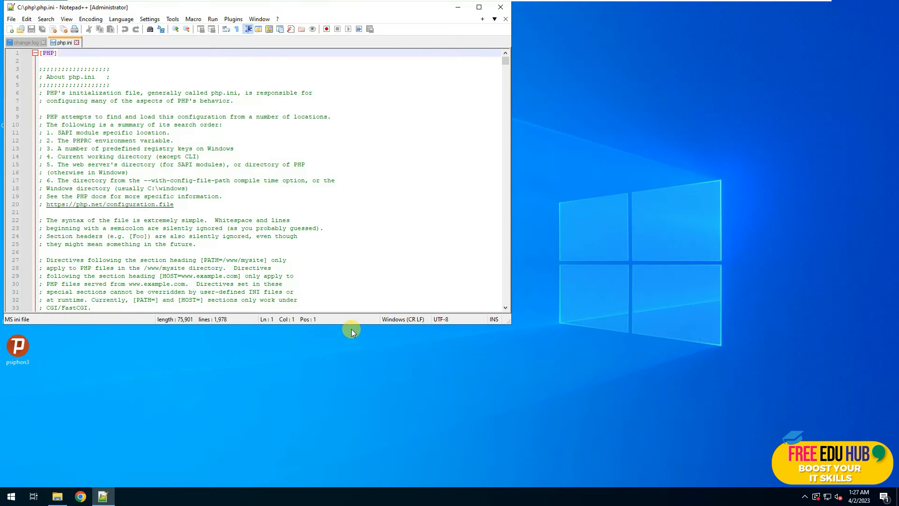
pyautogui.moveTo(354, 325); pyautogui.dragTo(329, 481)
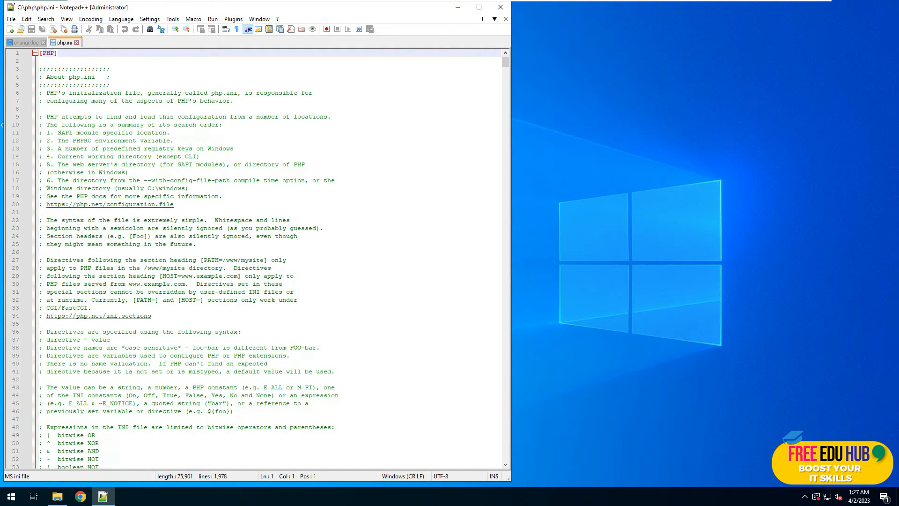
# Paste the six PHP settings into a new Notepad window as a reference list.
pyautogui.rightClick(10, 496)
pyautogui.click(30, 447)
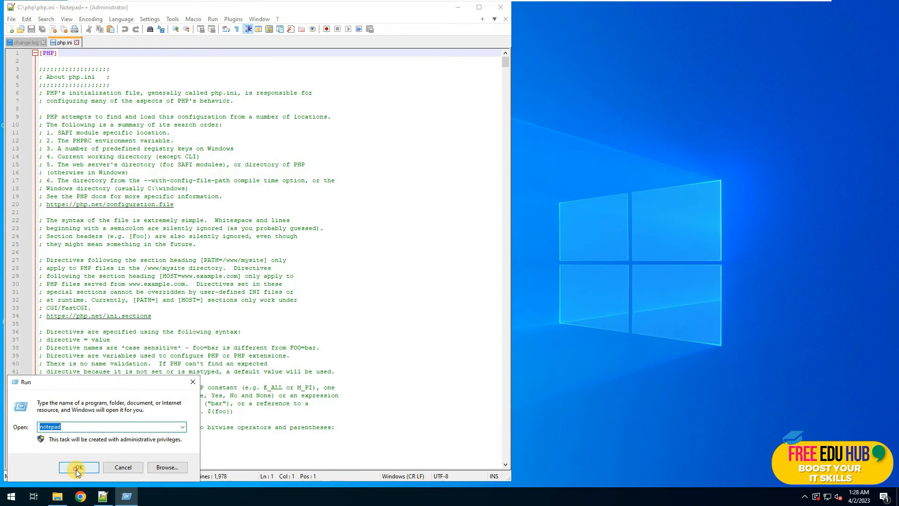
pyautogui.click(76, 468)
pyautogui.write('cgi.force_redirect = 0 cgi.fix_pathinfo = 1 fastcgi.impersonate = 1 fastcgi.logging = 0 extension=mysqli extension=pdo_mysql')
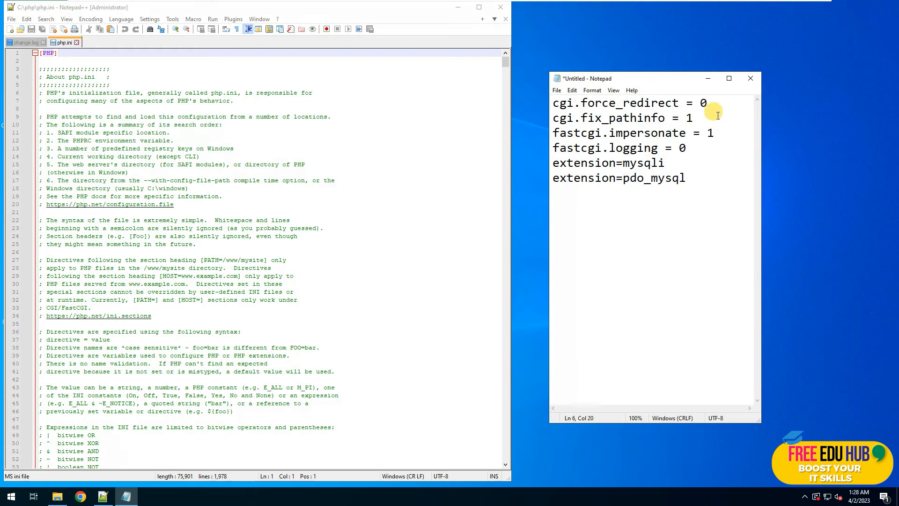
# Search php.ini for cgi.force_redirect, copied from the Notepad list.
pyautogui.moveTo(708, 104); pyautogui.dragTo(549, 105)
pyautogui.click(619, 103)
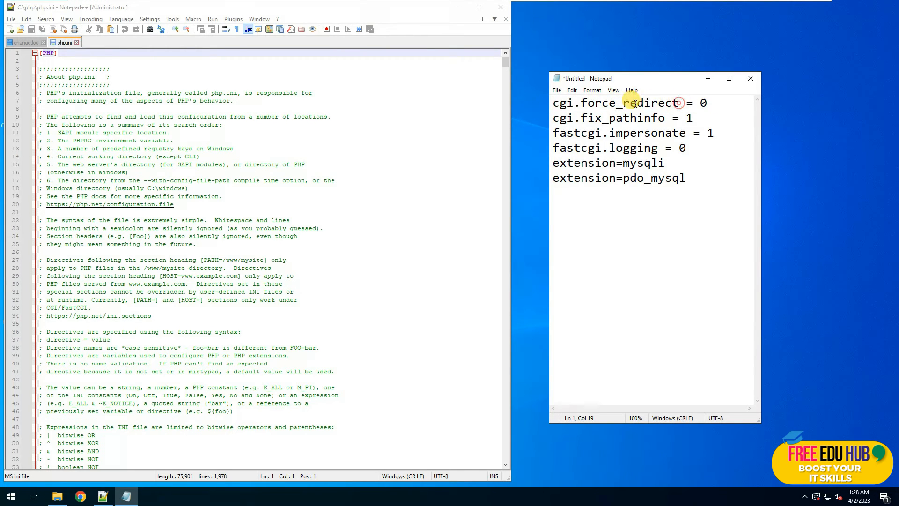
pyautogui.moveTo(680, 104); pyautogui.dragTo(543, 104)
pyautogui.hotkey('ctrl', 'c')
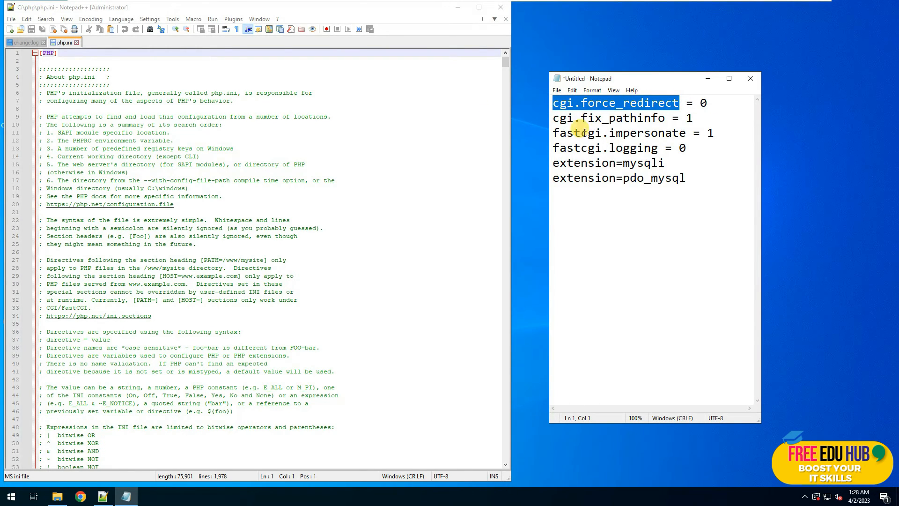
pyautogui.click(198, 10)
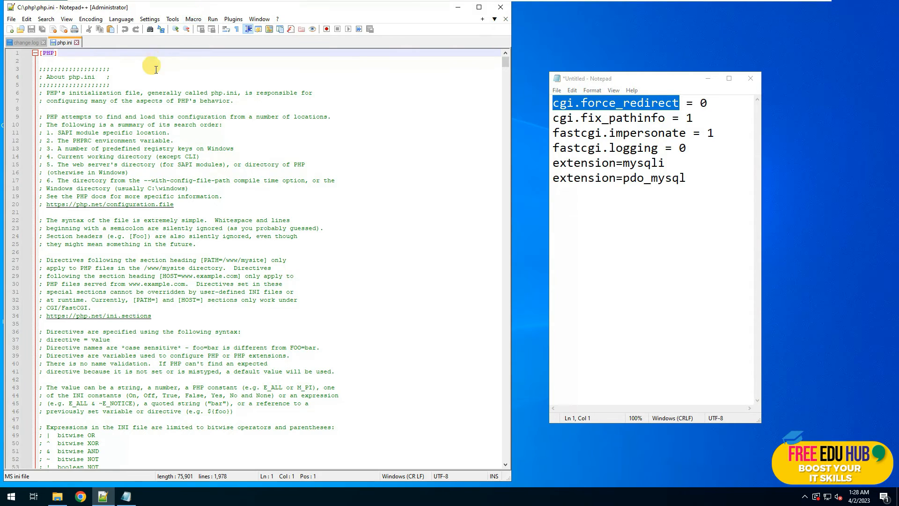
pyautogui.hotkey('ctrl', 'f')
pyautogui.hotkey('ctrl', 'v')
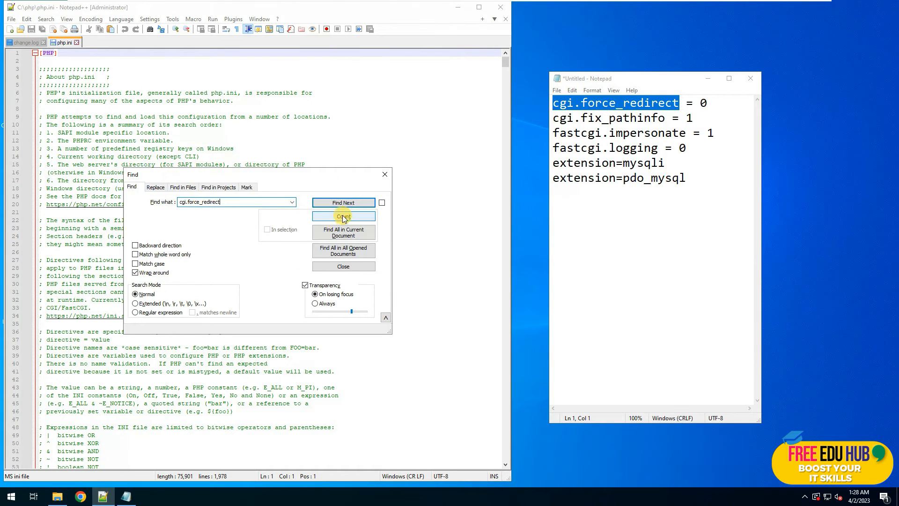
pyautogui.click(347, 203)
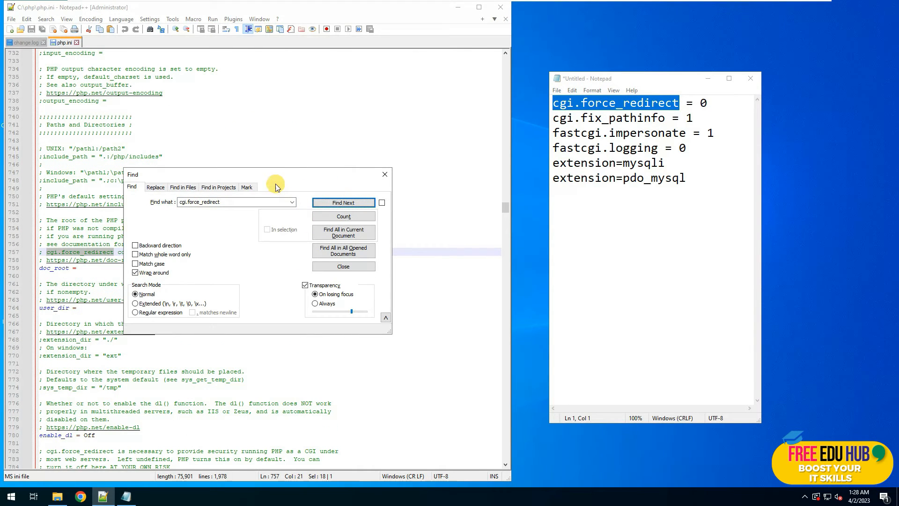
# Uncomment cgi.force_redirect on line 787 and change its value to 0.
pyautogui.moveTo(273, 176); pyautogui.dragTo(339, 82)
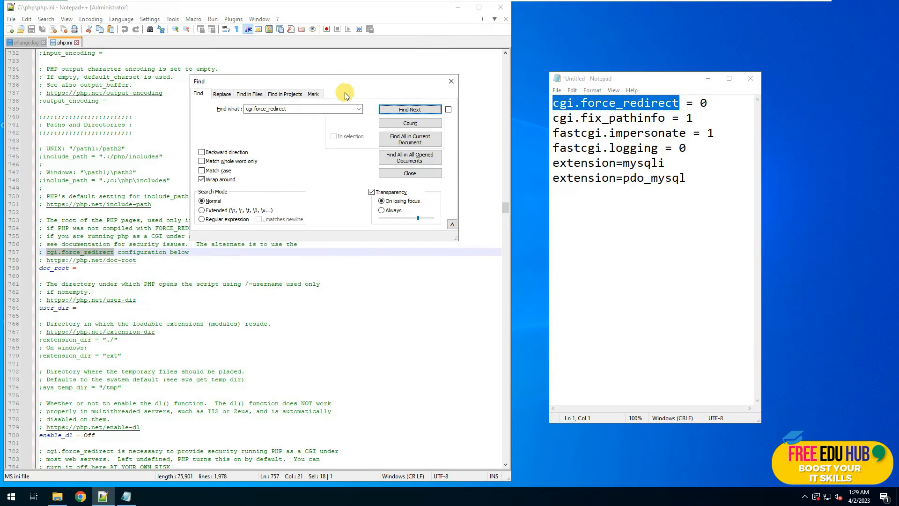
pyautogui.click(401, 112)
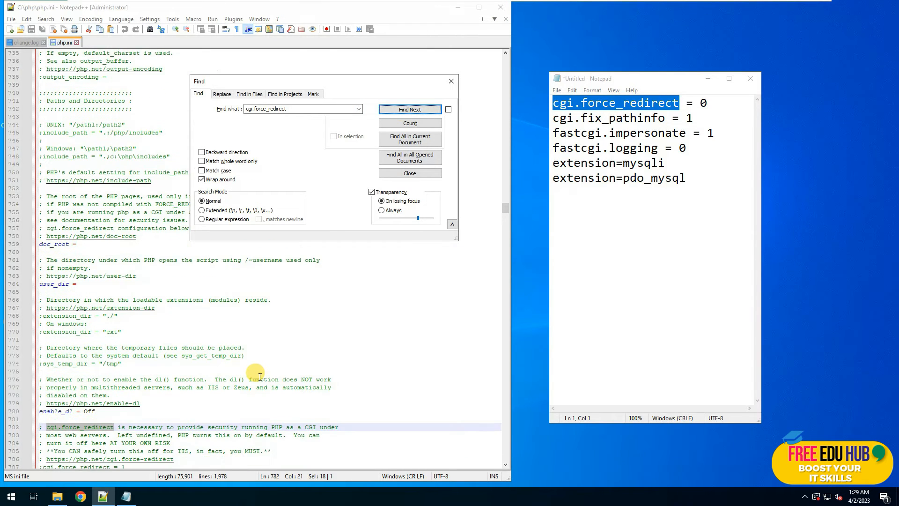
pyautogui.scroll(-3, 260, 372)
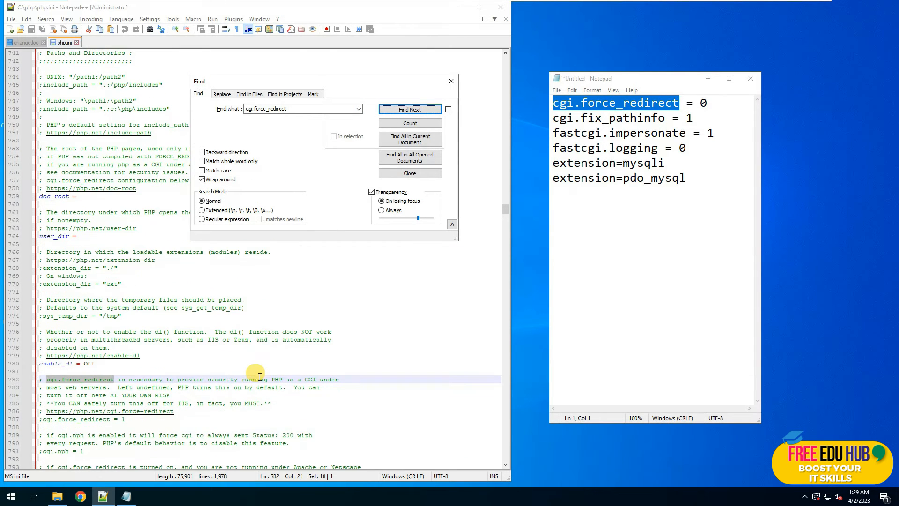
pyautogui.click(409, 109)
pyautogui.click(47, 425)
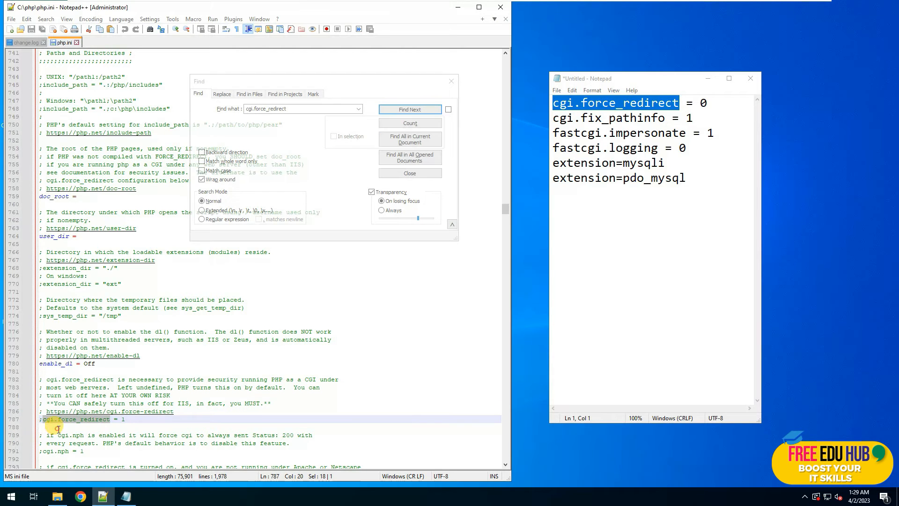
pyautogui.click(41, 420)
pyautogui.press('Delete')
pyautogui.press('BackSpace')
pyautogui.write('0')
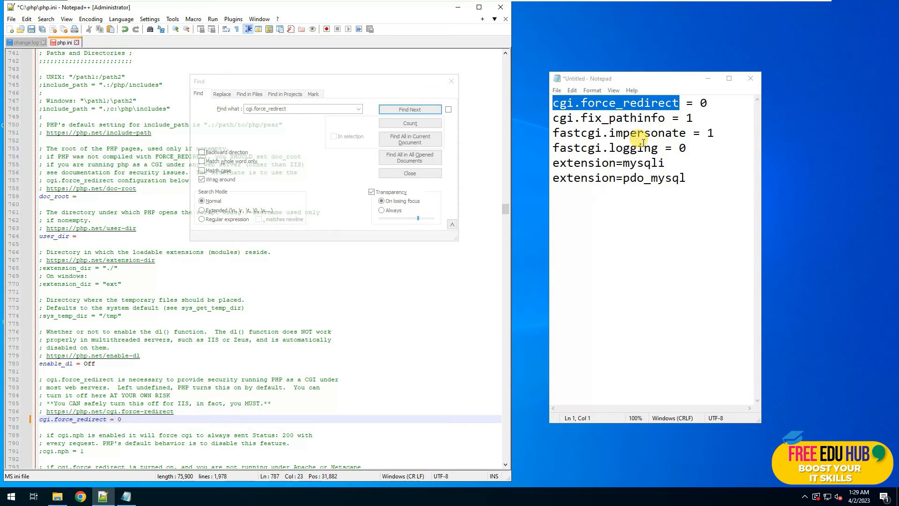
# Find the cgi.fix_pathinfo=1 setting on line 807 and place the caret there.
pyautogui.click(711, 103)
pyautogui.keyDown('shift'); pyautogui.click(581, 103); pyautogui.keyUp('shift')
pyautogui.click(623, 117)
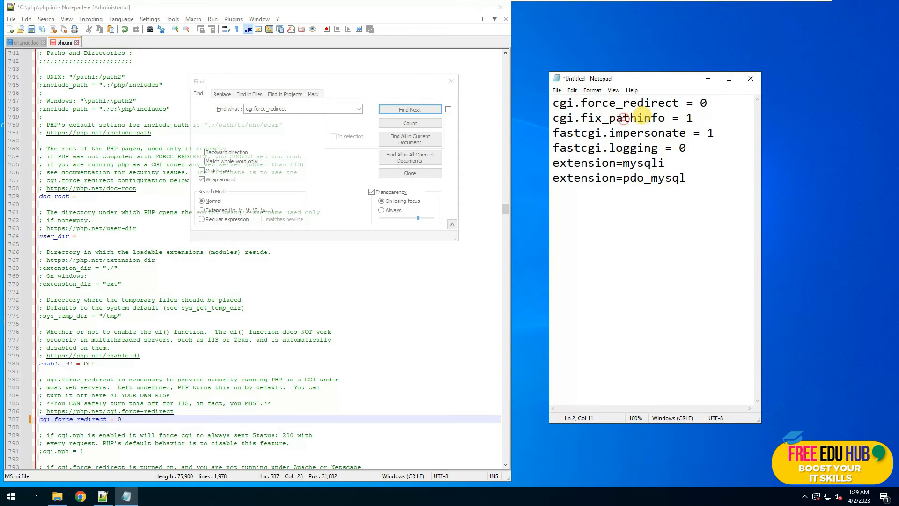
pyautogui.moveTo(665, 118); pyautogui.dragTo(546, 123)
pyautogui.hotkey('ctrl', 'c')
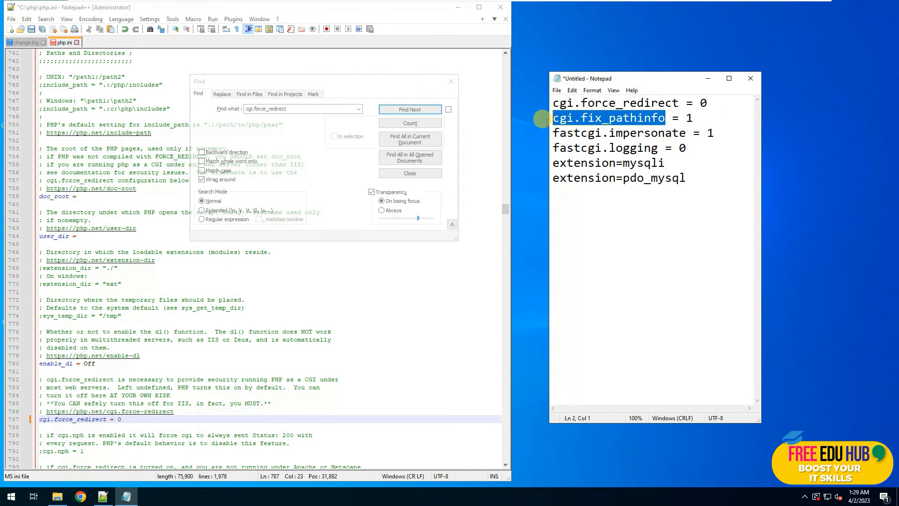
pyautogui.click(278, 116)
pyautogui.click(309, 111)
pyautogui.moveTo(289, 108); pyautogui.dragTo(139, 108)
pyautogui.hotkey('ctrl', 'v')
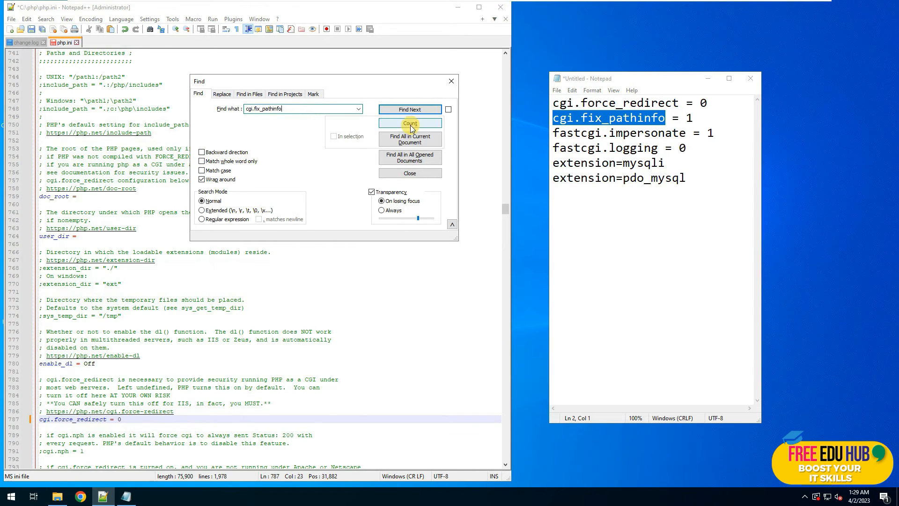
pyautogui.click(410, 110)
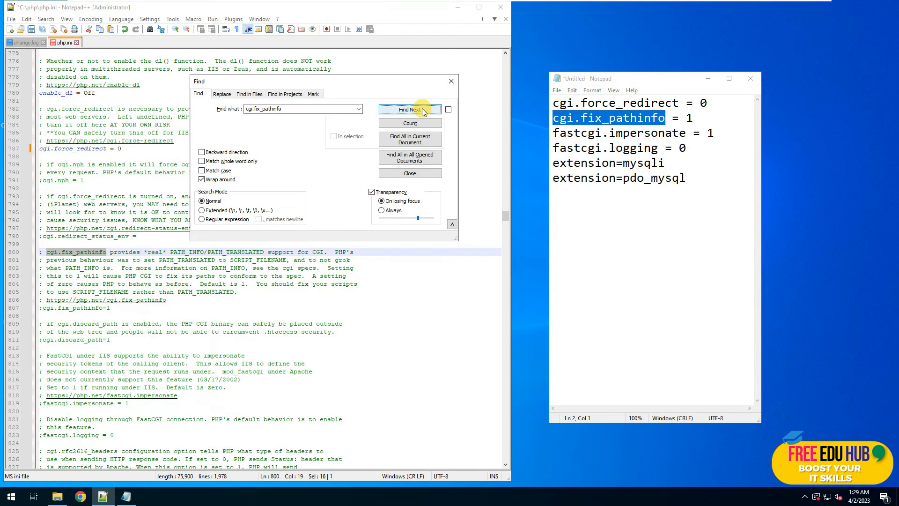
pyautogui.click(415, 111)
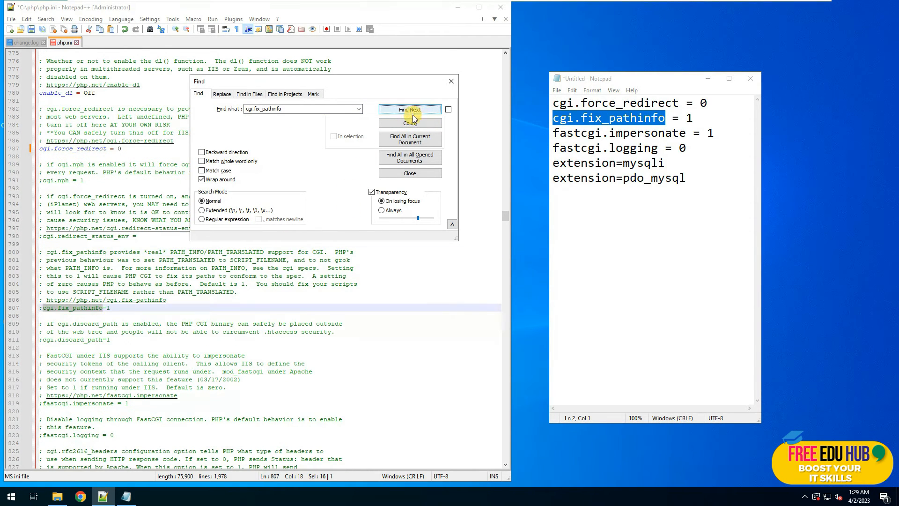
pyautogui.click(68, 308)
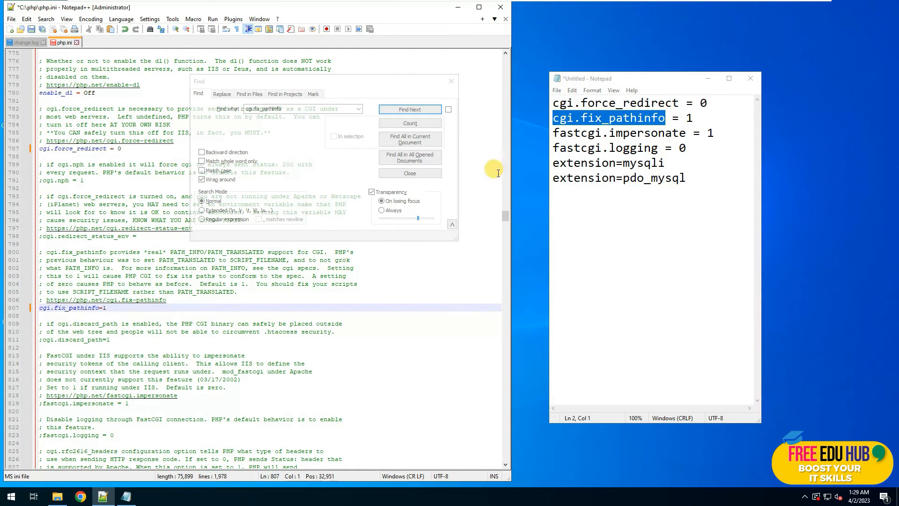
# Uncomment fastcgi.impersonate = 1 on line 819 and fastcgi.logging = 0.
pyautogui.click(690, 135)
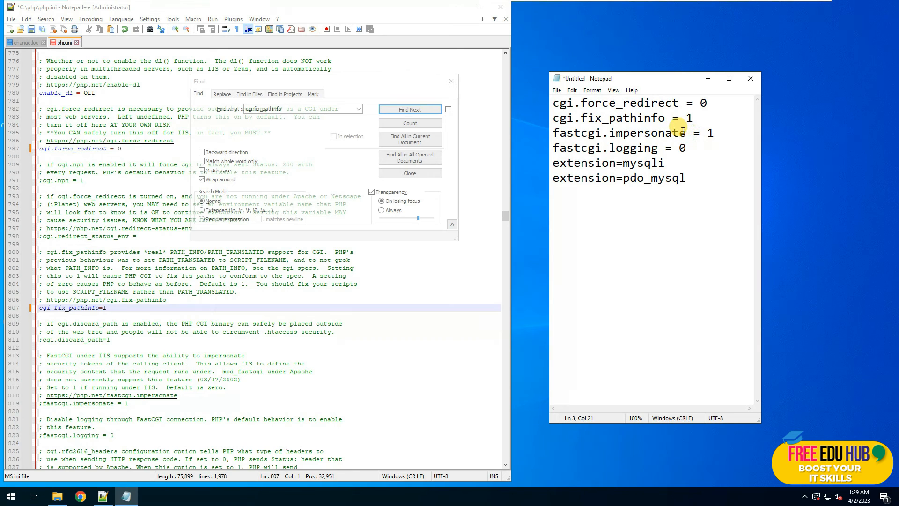
pyautogui.moveTo(685, 130); pyautogui.dragTo(543, 135)
pyautogui.hotkey('ctrl', 'c')
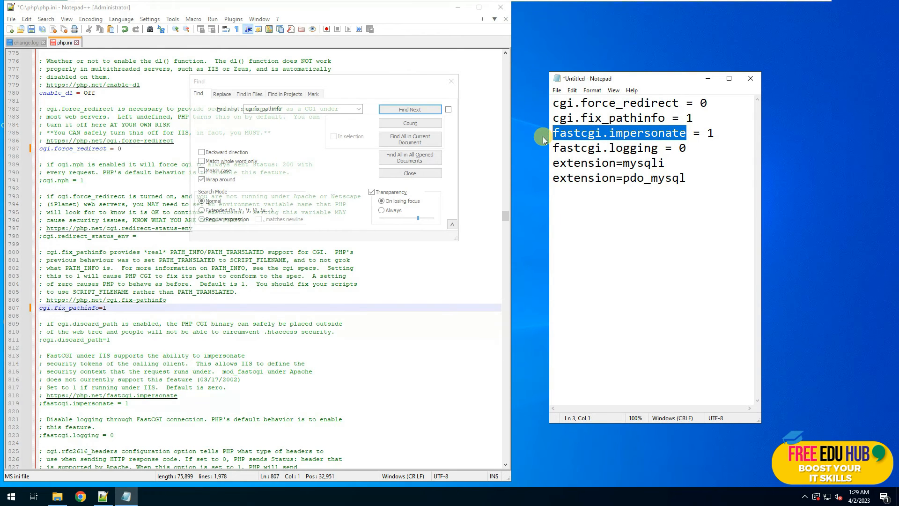
pyautogui.moveTo(301, 110); pyautogui.dragTo(226, 102)
pyautogui.hotkey('ctrl', 'v')
pyautogui.click(409, 109)
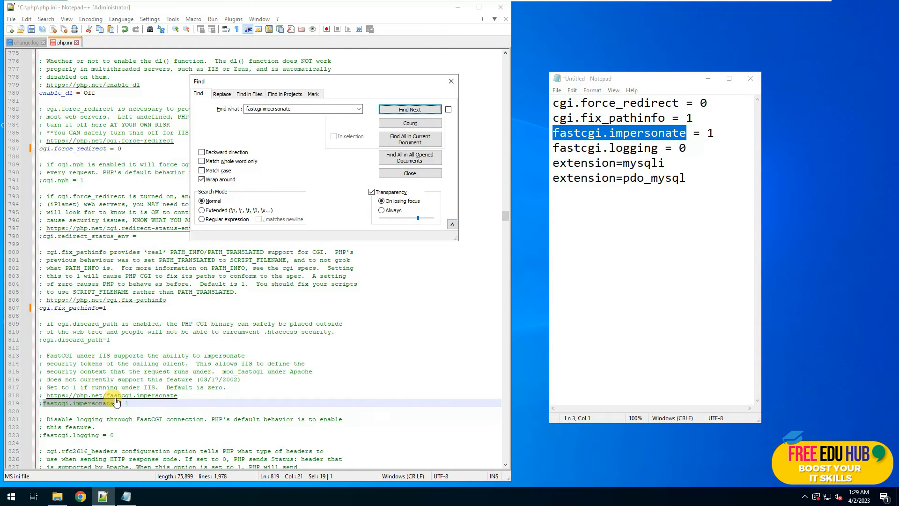
pyautogui.click(43, 404)
pyautogui.press('Left')
pyautogui.press('BackSpace')
pyautogui.click(42, 436)
pyautogui.press('BackSpace')
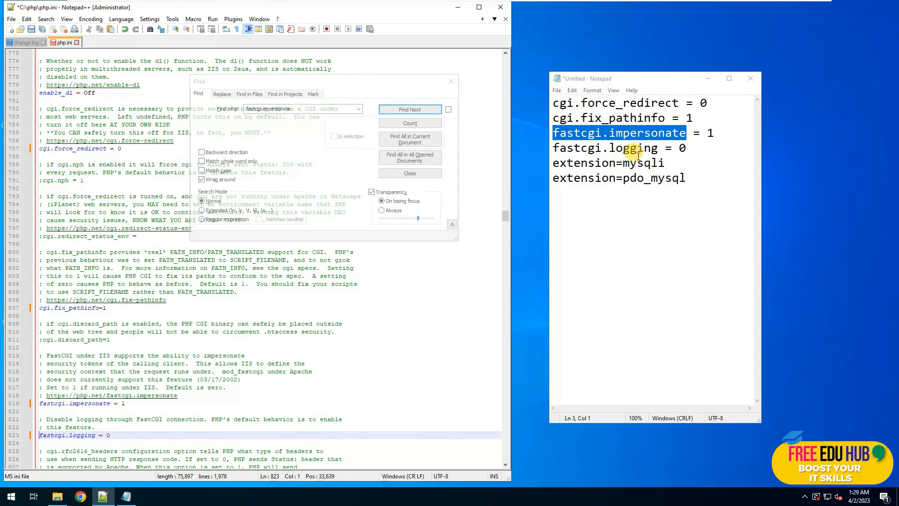
# Search for fastcgi.logging, then extension=mysqli, going to the mysqli line 904.
pyautogui.moveTo(658, 149); pyautogui.dragTo(540, 148)
pyautogui.hotkey('ctrl', 'c')
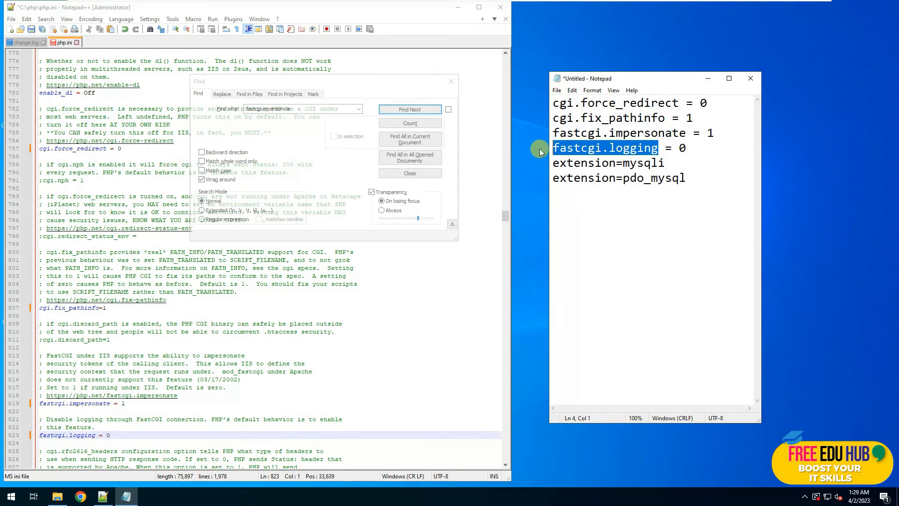
pyautogui.click(280, 121)
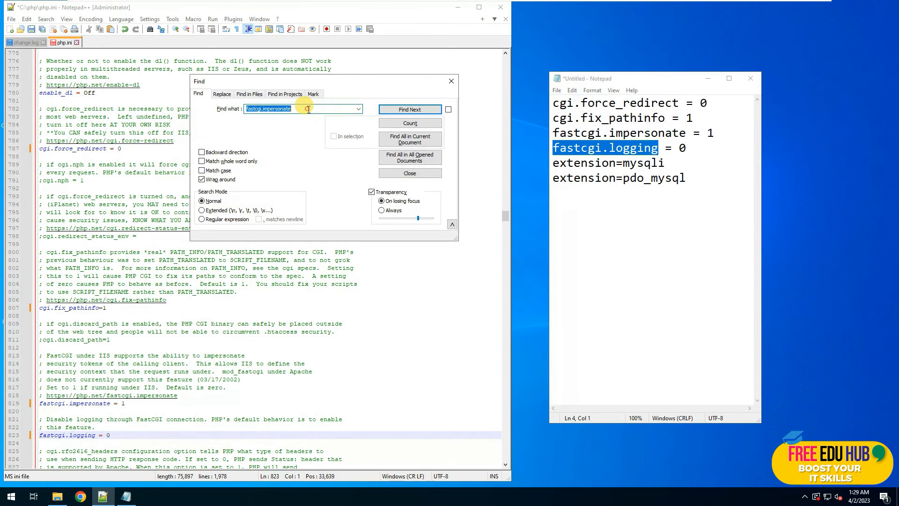
pyautogui.hotkey('ctrl', 'v')
pyautogui.click(401, 111)
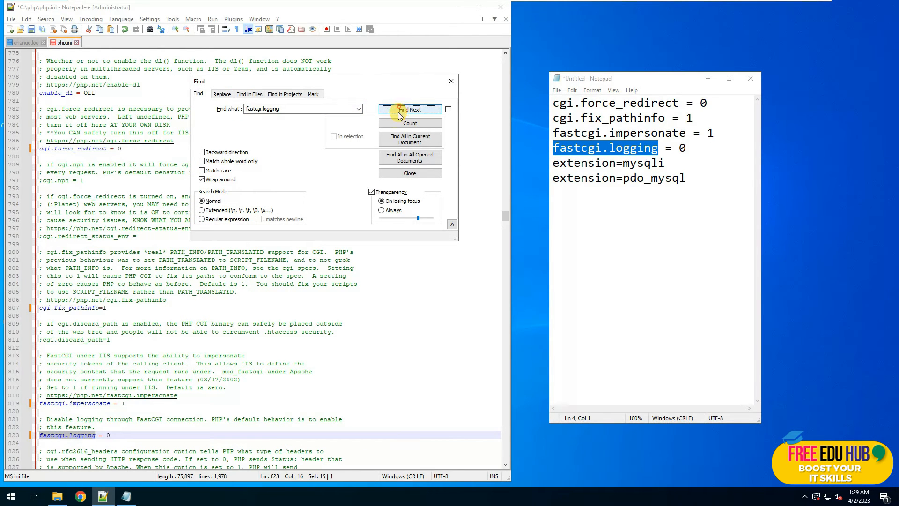
pyautogui.moveTo(666, 163); pyautogui.dragTo(544, 164)
pyautogui.hotkey('ctrl', 'c')
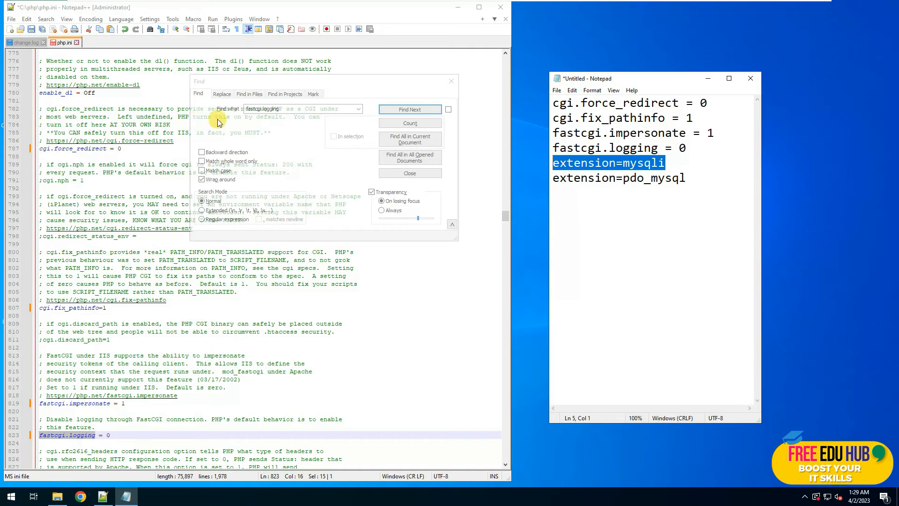
pyautogui.click(308, 110)
pyautogui.hotkey('ctrl', 'v')
pyautogui.click(399, 109)
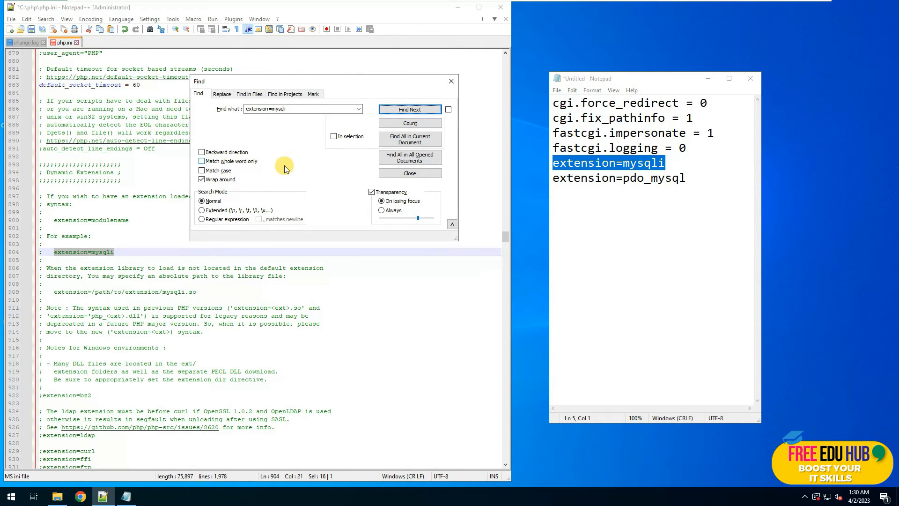
pyautogui.click(54, 252)
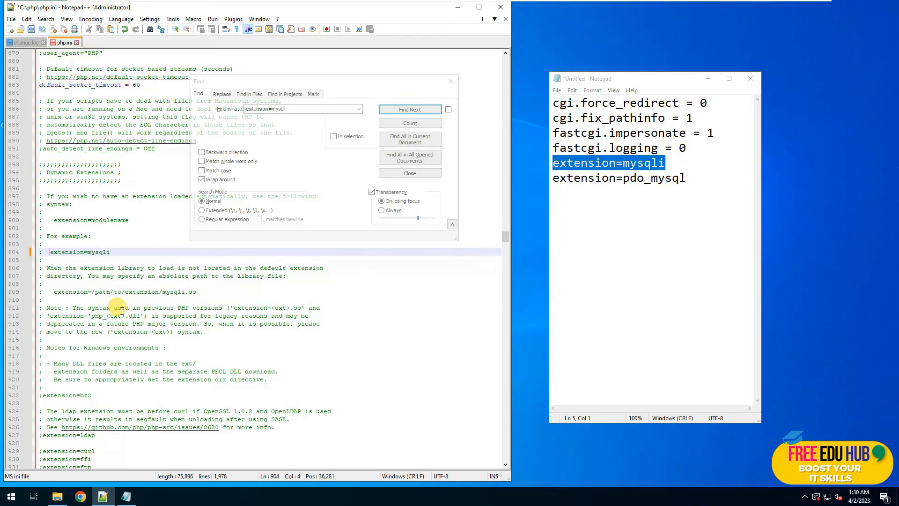
# Find extension=pdo_mysql on line 946 and remove its leading semicolon.
pyautogui.moveTo(693, 180); pyautogui.dragTo(523, 178)
pyautogui.hotkey('ctrl', 'c')
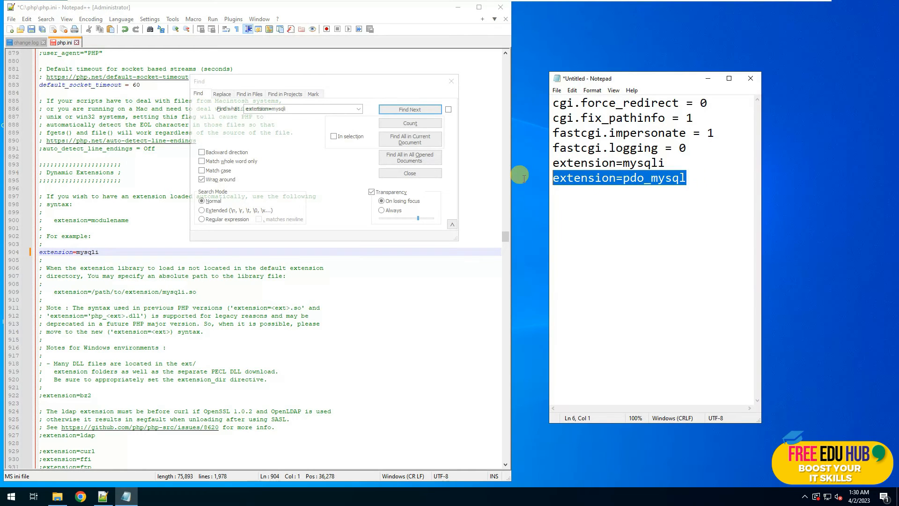
pyautogui.doubleClick(318, 112)
pyautogui.hotkey('ctrl', 'v')
pyautogui.click(404, 110)
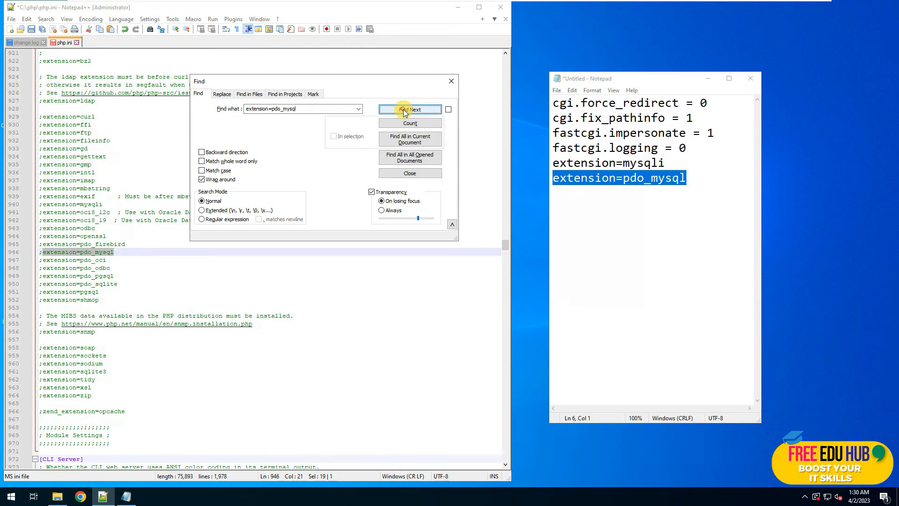
pyautogui.click(42, 252)
pyautogui.press('BackSpace')
# Discard the Notepad notes, save php.ini and close Notepad++.
pyautogui.click(749, 78)
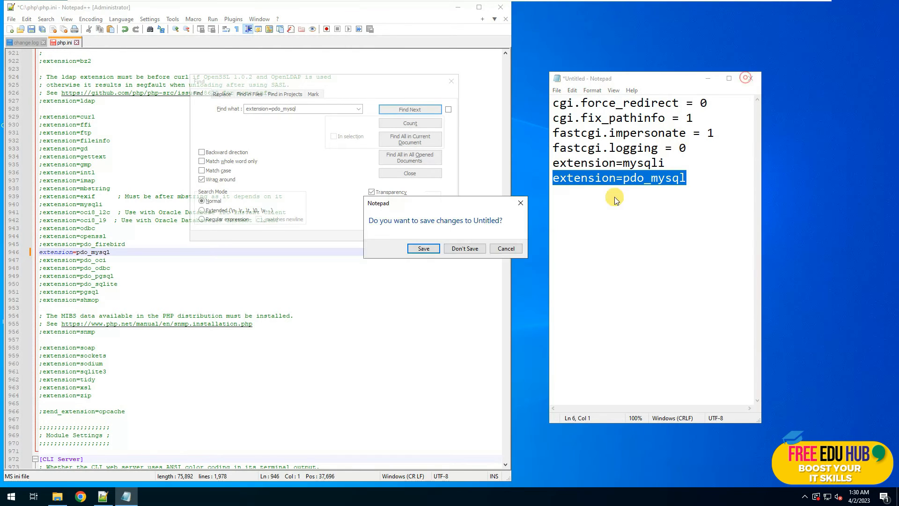
pyautogui.click(464, 247)
pyautogui.click(451, 81)
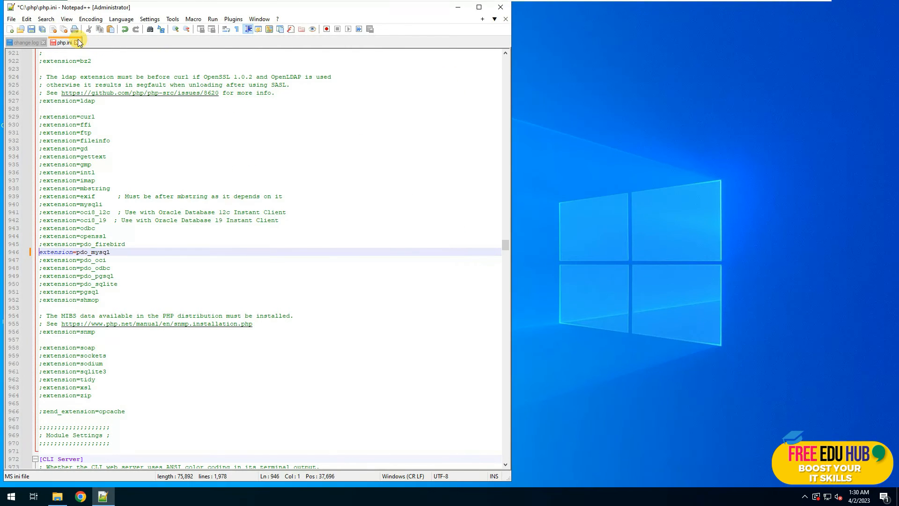
pyautogui.click(31, 29)
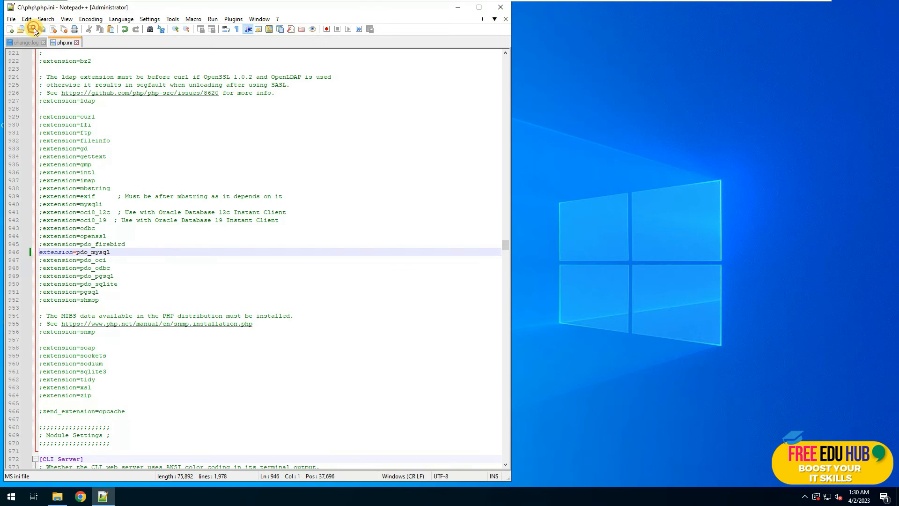
pyautogui.click(497, 8)
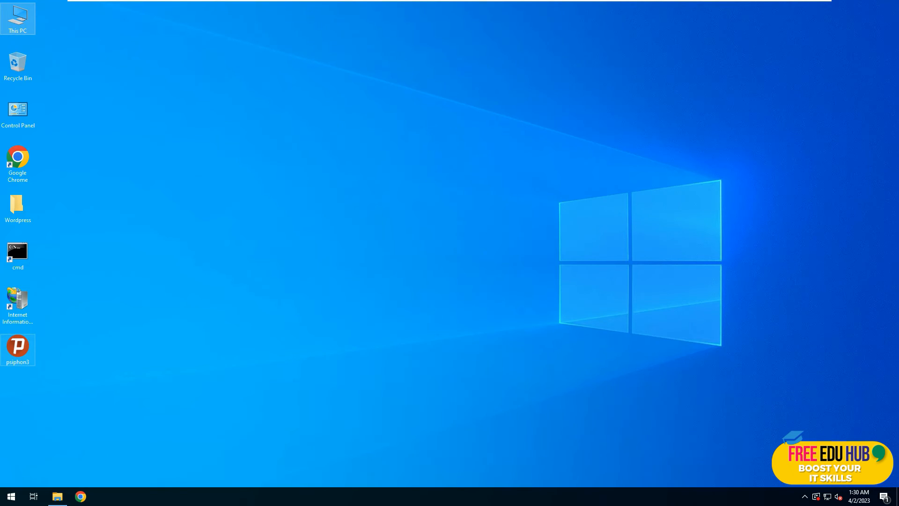
# Run VC_redist.x64 from the Wordpress folder and install the Visual C++ 2015-2022 x64 runtime.
pyautogui.click(18, 202)
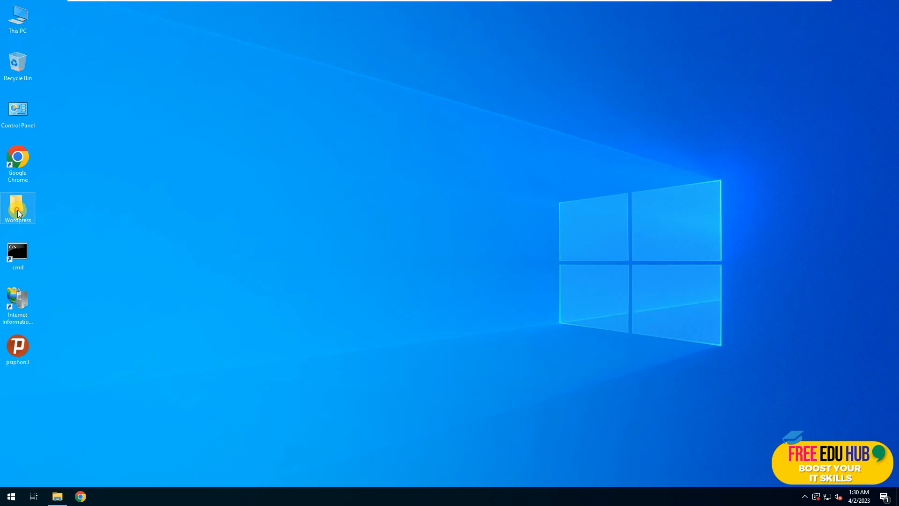
pyautogui.doubleClick(18, 210)
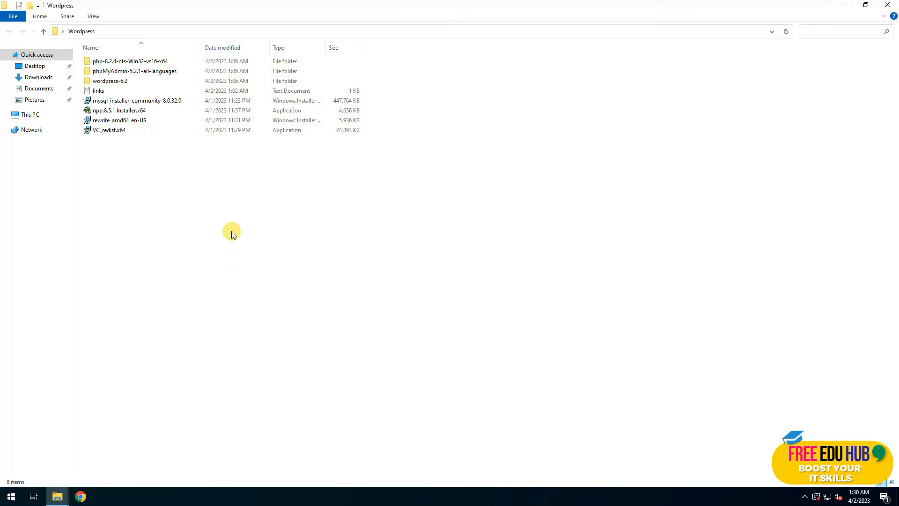
pyautogui.doubleClick(111, 131)
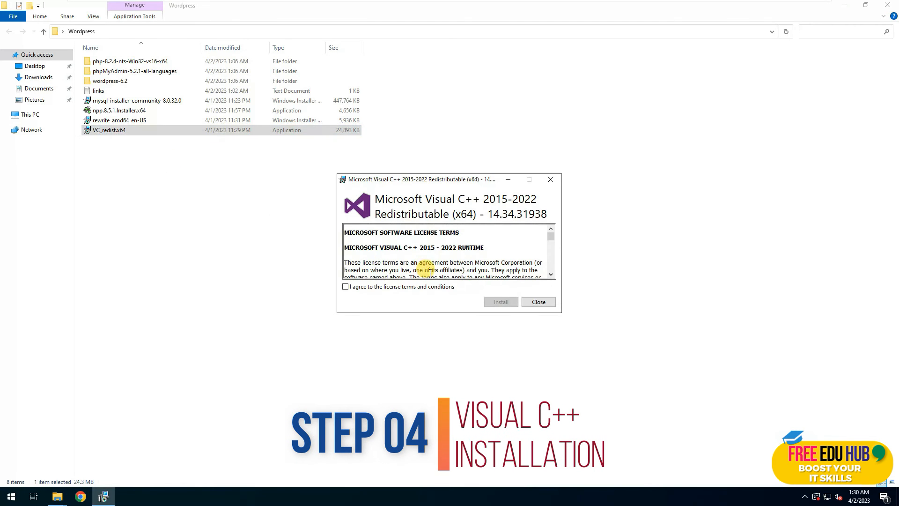
pyautogui.click(375, 287)
pyautogui.click(499, 302)
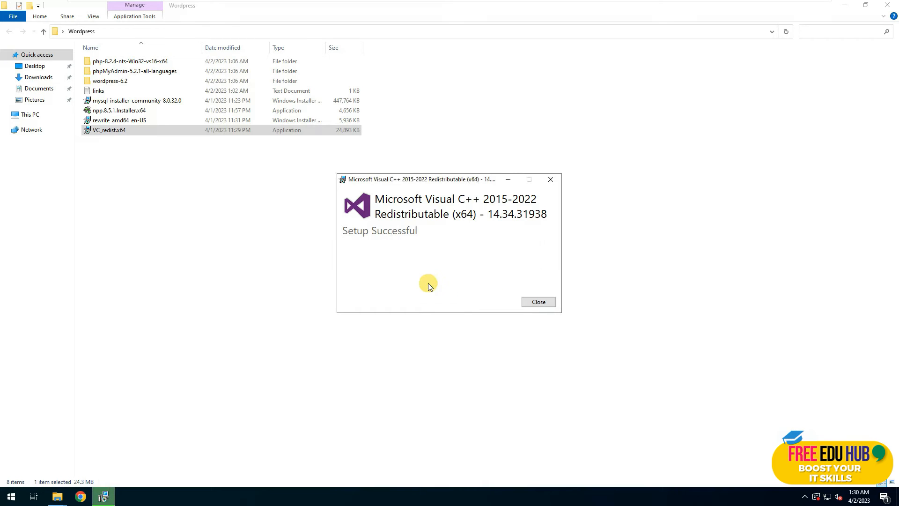
pyautogui.click(538, 302)
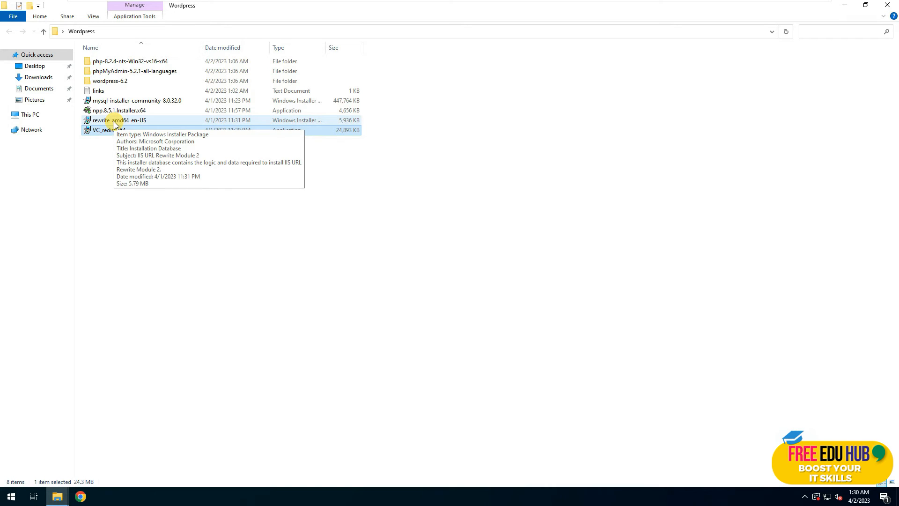
# Run rewrite_amd64_en-US to install URL Rewrite Module 2, then close the Wordpress folder.
pyautogui.doubleClick(114, 121)
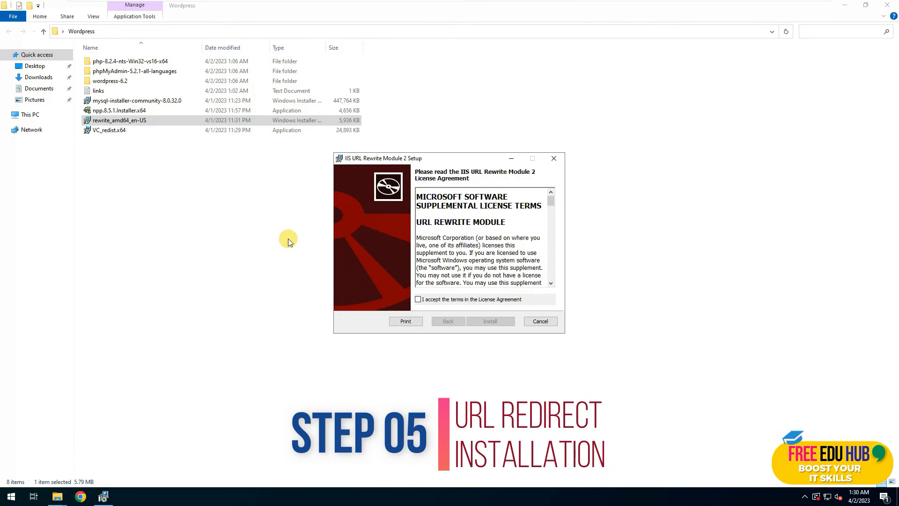
pyautogui.click(418, 300)
pyautogui.click(491, 321)
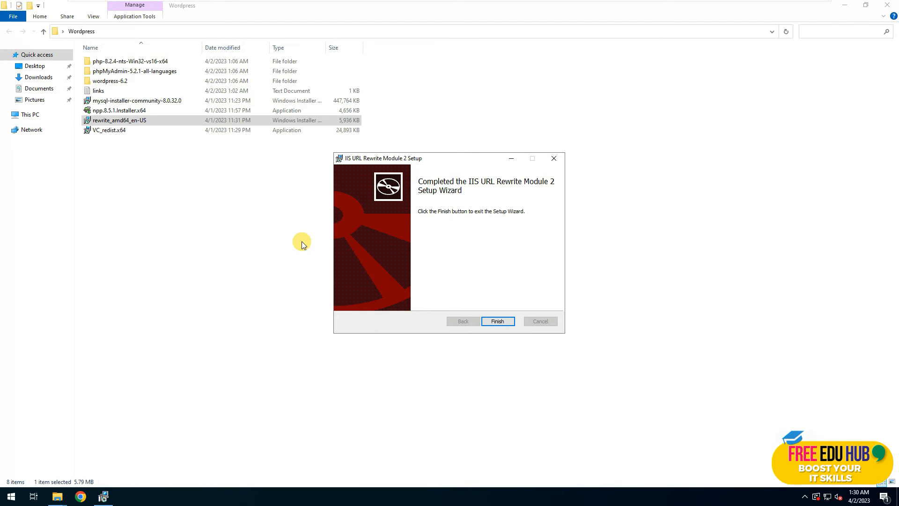
pyautogui.click(507, 324)
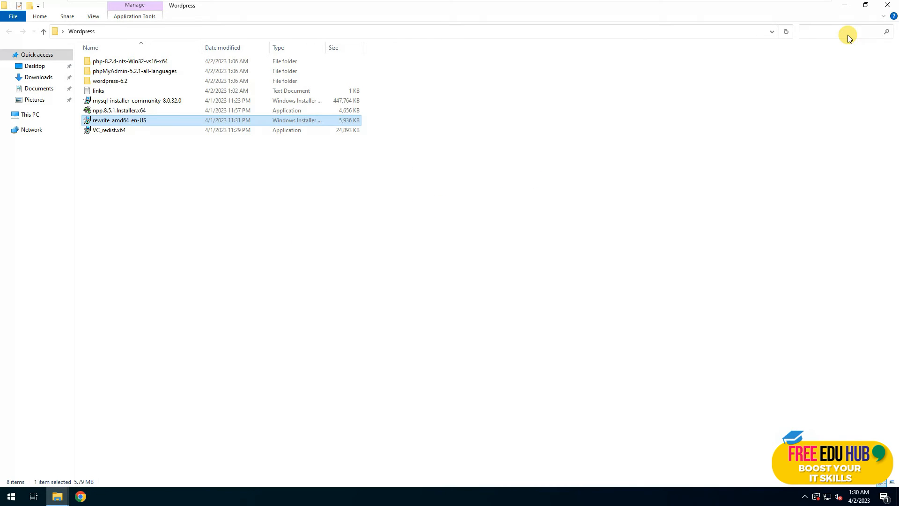
pyautogui.click(888, 5)
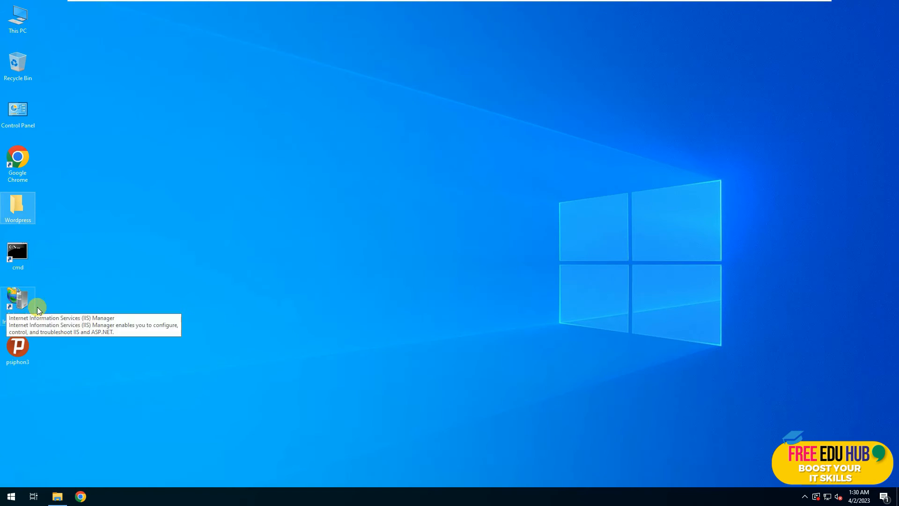
# Launch IIS Manager maximized and select server SRV2022DC to show its features.
pyautogui.click(15, 297)
pyautogui.doubleClick(12, 299)
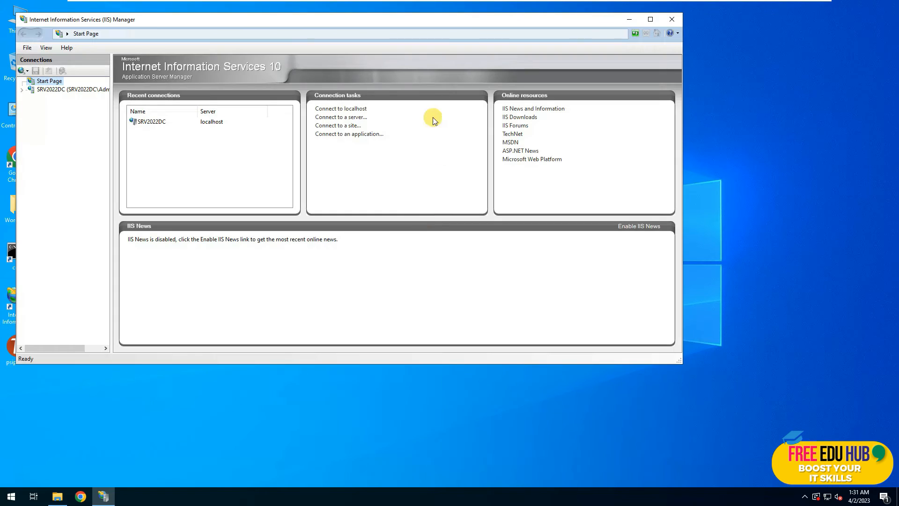
pyautogui.doubleClick(443, 20)
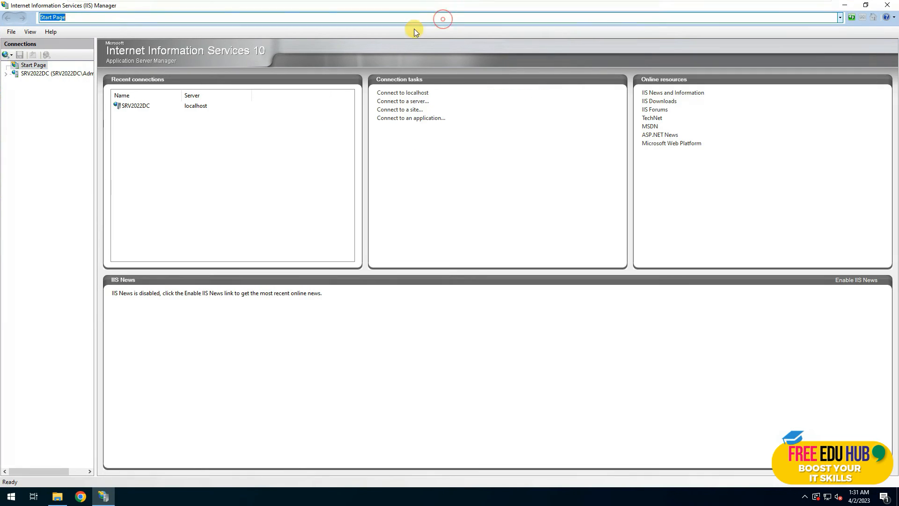
pyautogui.click(13, 74)
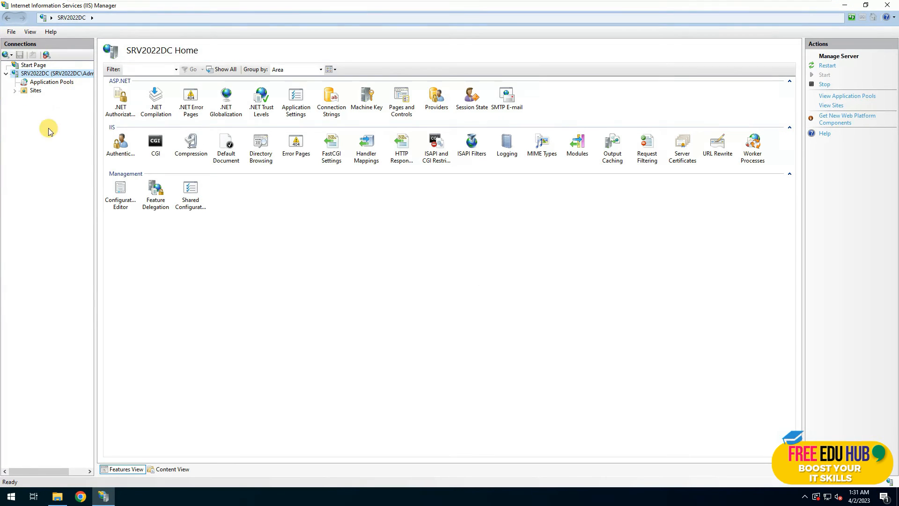
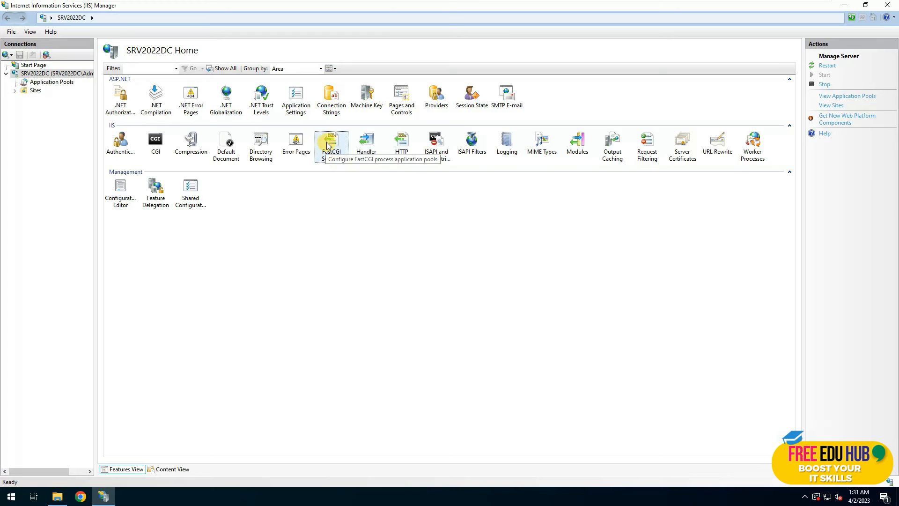
# Check the empty FastCGI Settings page, then bring up SRV2022DC's Handler Mappings list.
pyautogui.doubleClick(327, 146)
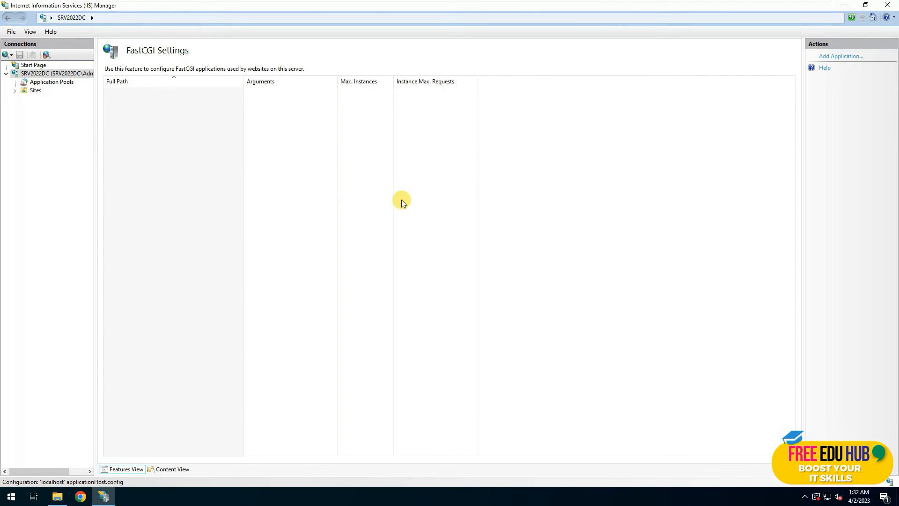
pyautogui.click(61, 75)
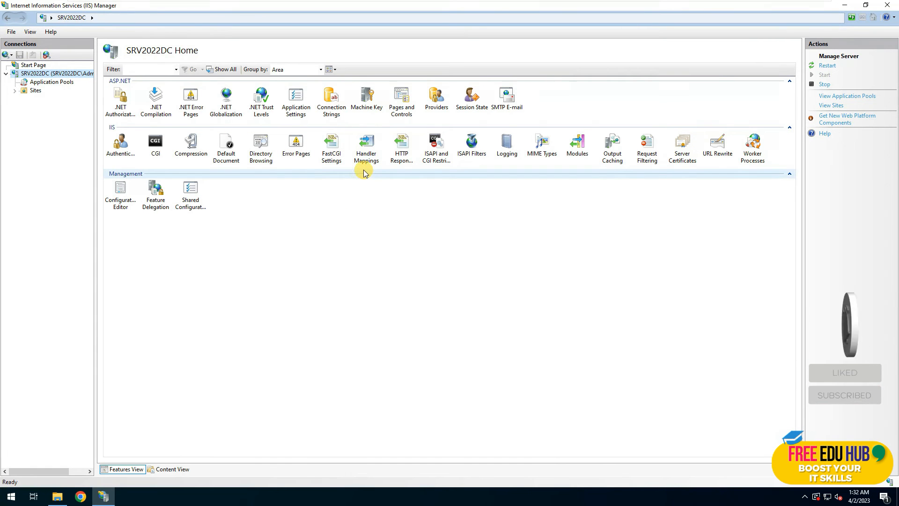
pyautogui.doubleClick(365, 154)
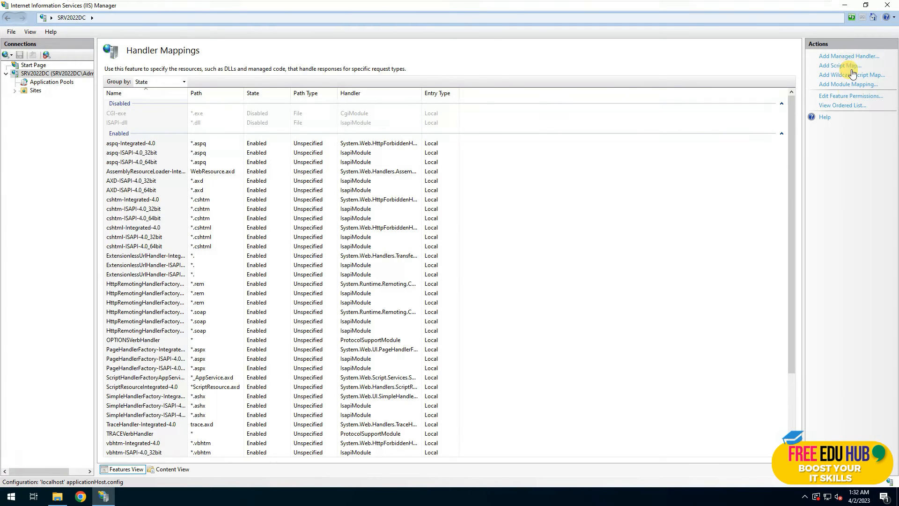
# Begin a *.php module mapping using FastCgiModule with executable C:\php\php-cgi.exe.
pyautogui.click(848, 85)
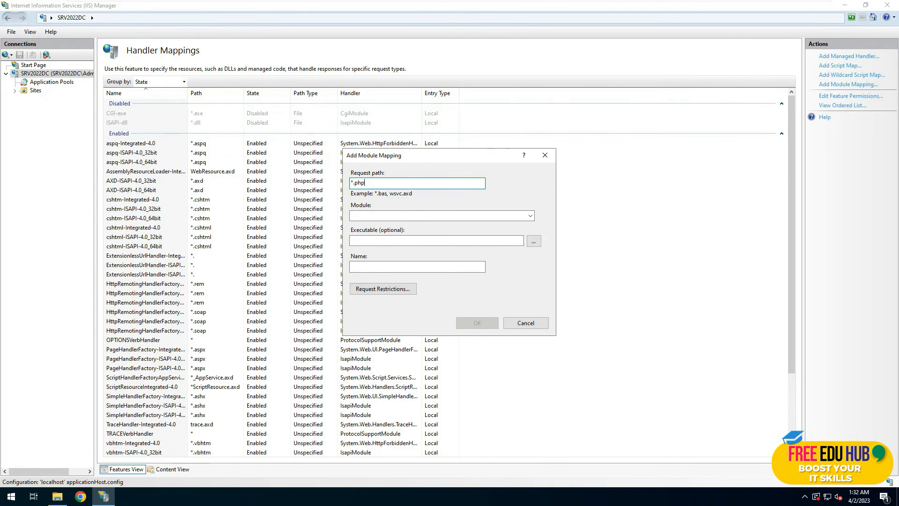
pyautogui.click(404, 216)
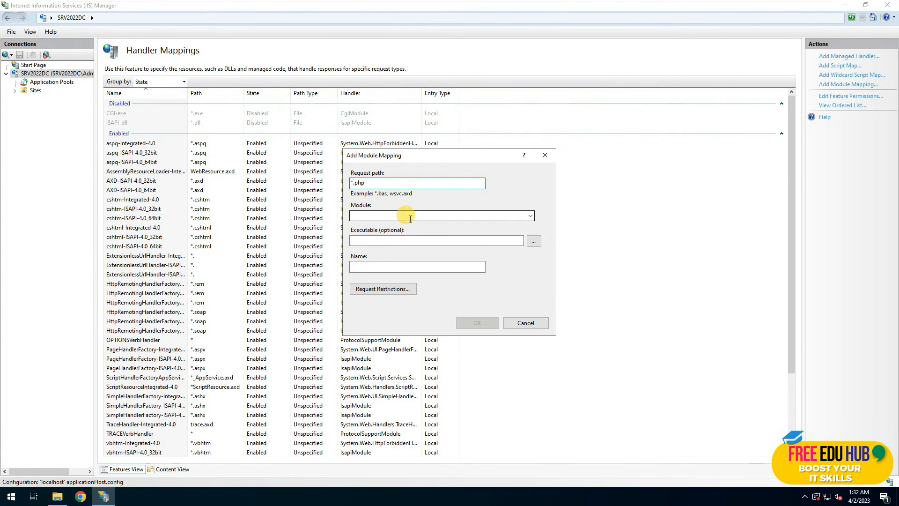
pyautogui.click(530, 216)
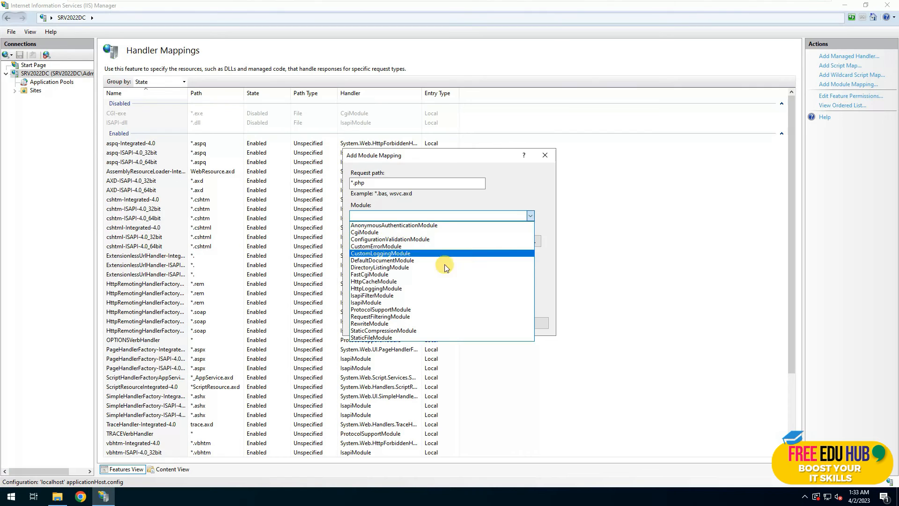
pyautogui.click(385, 275)
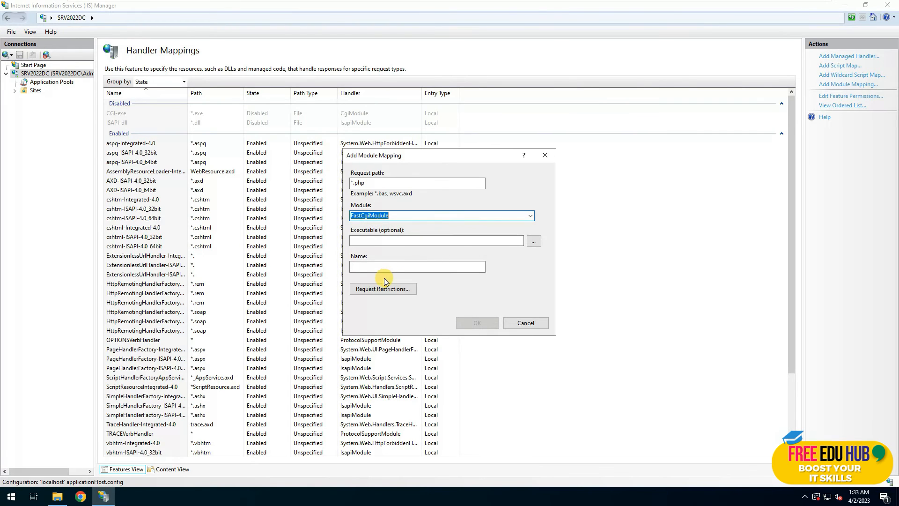
pyautogui.click(388, 240)
pyautogui.click(533, 241)
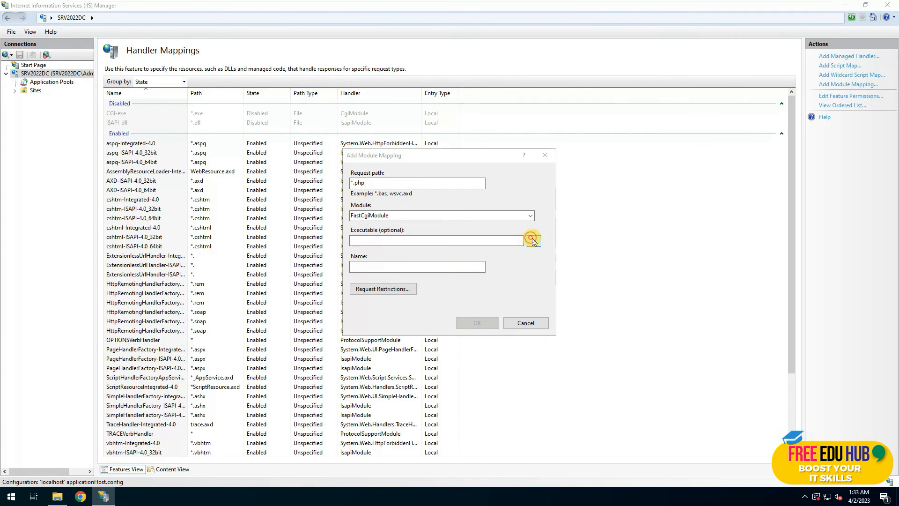
pyautogui.click(383, 289)
pyautogui.doubleClick(480, 335)
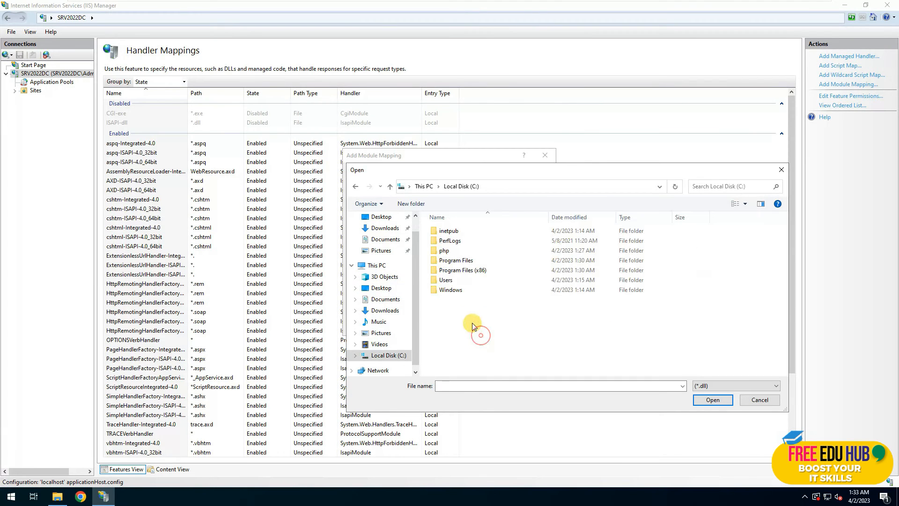
pyautogui.doubleClick(442, 252)
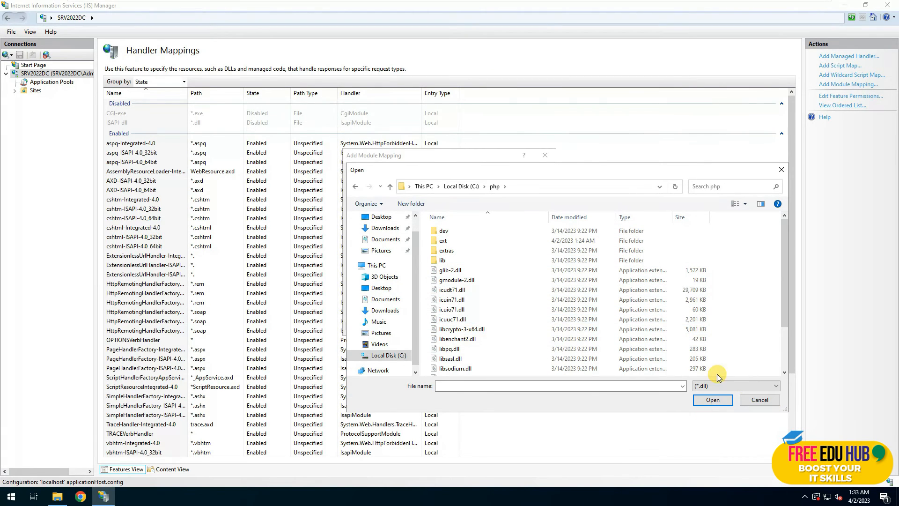
pyautogui.click(714, 386)
pyautogui.click(711, 400)
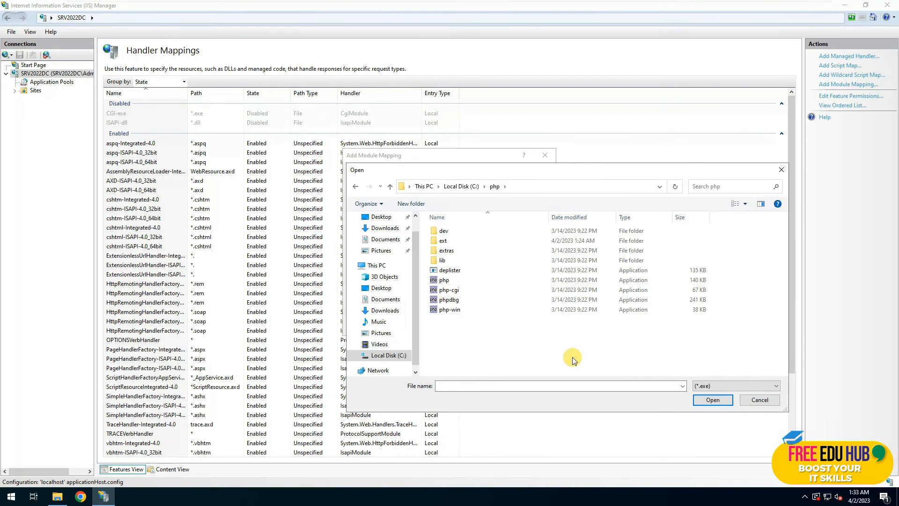
pyautogui.doubleClick(456, 292)
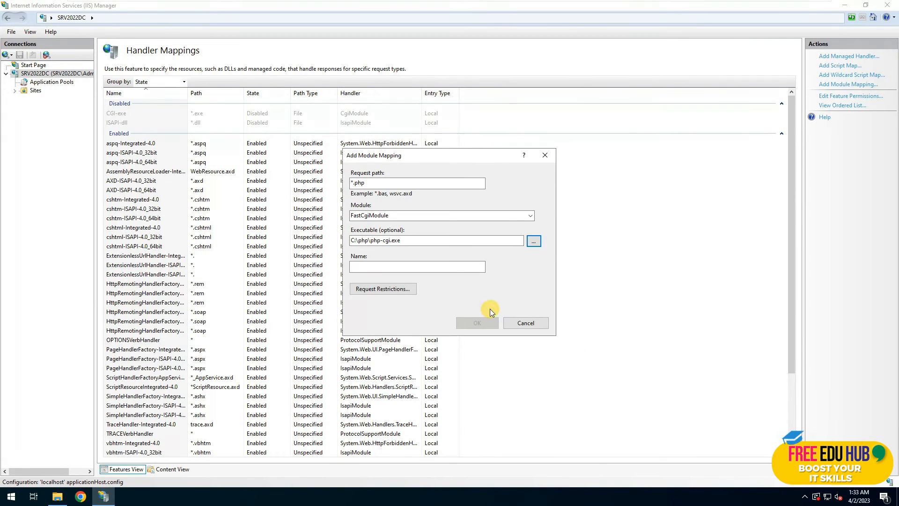
# Name the mapping PHPFASTCGI, restrict it to file or folder, and create the FastCGI application.
pyautogui.click(391, 268)
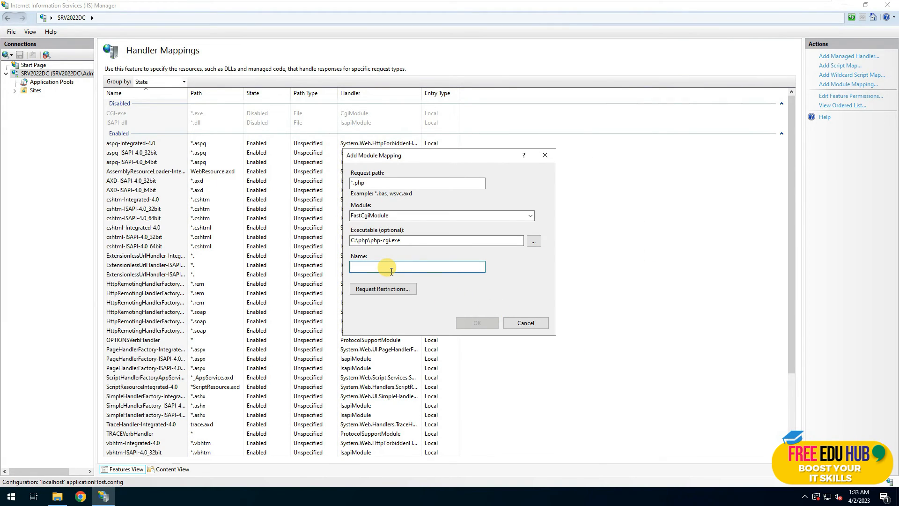
pyautogui.write('PHPFASTCGI')
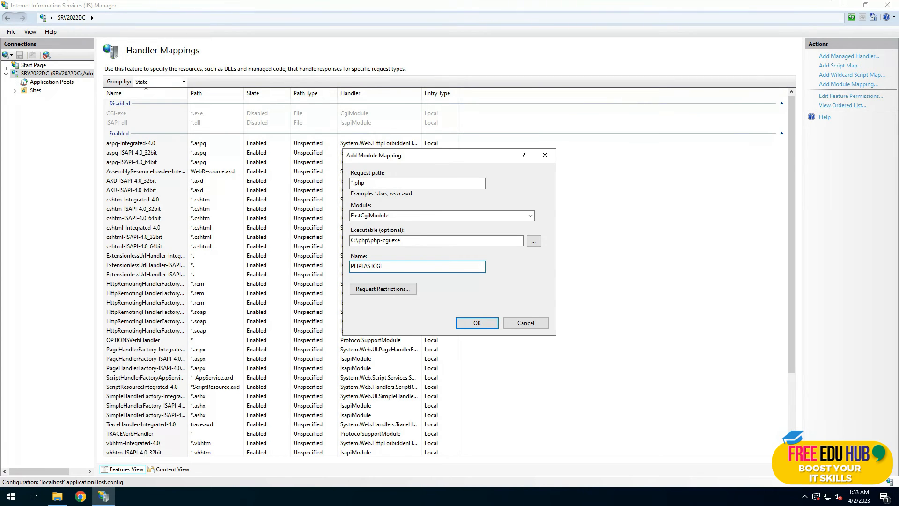
pyautogui.click(381, 292)
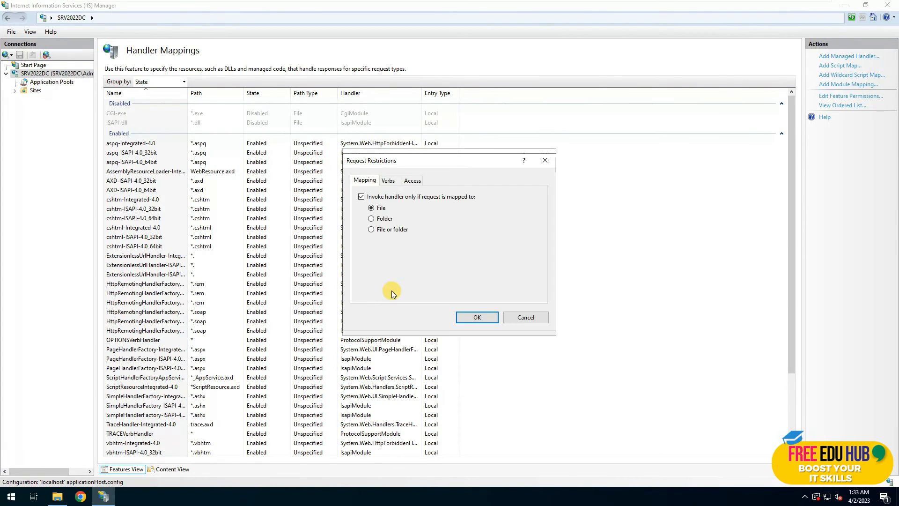
pyautogui.click(372, 229)
pyautogui.click(463, 315)
pyautogui.click(471, 325)
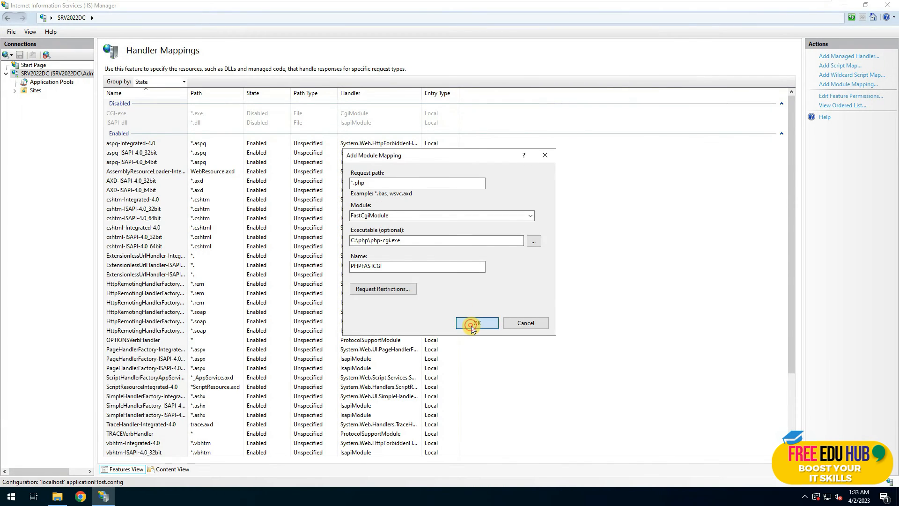
pyautogui.click(443, 291)
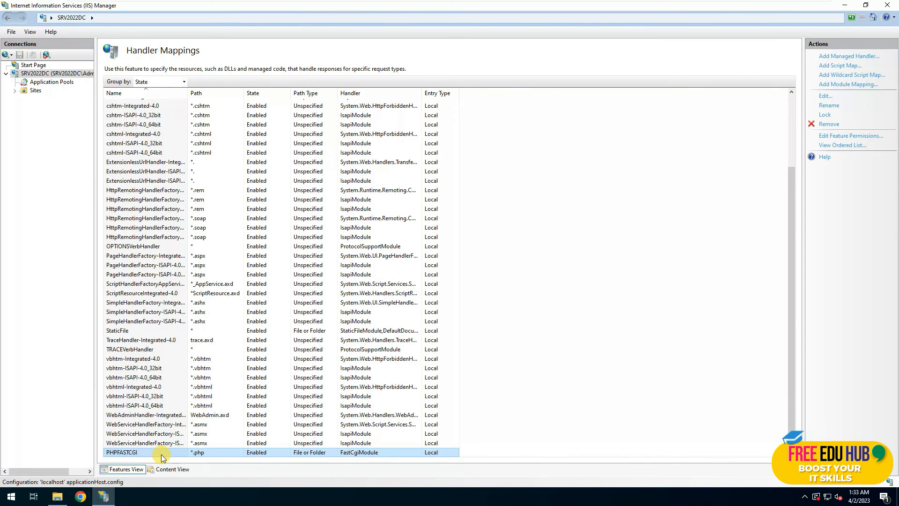
# Verify FastCGI Settings lists C:\php\php-cgi.exe, then go back to SRV2022DC's home features.
pyautogui.click(45, 74)
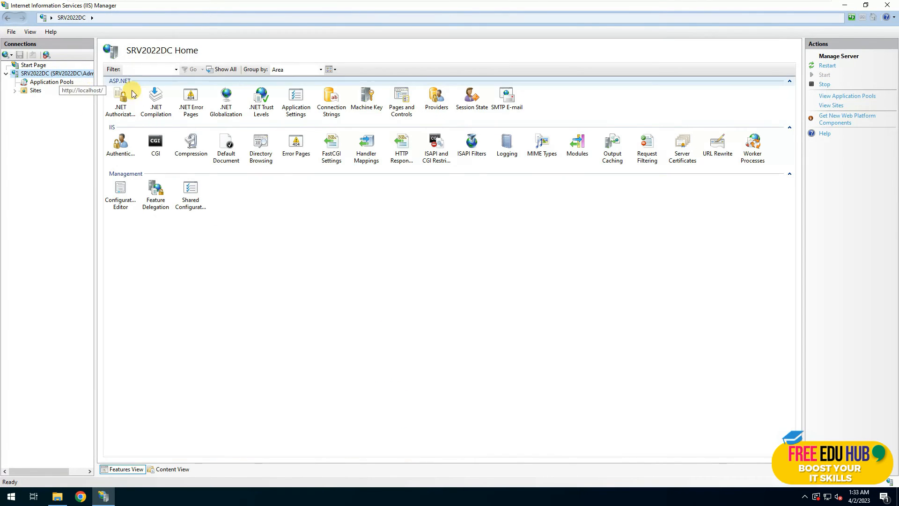
pyautogui.click(330, 159)
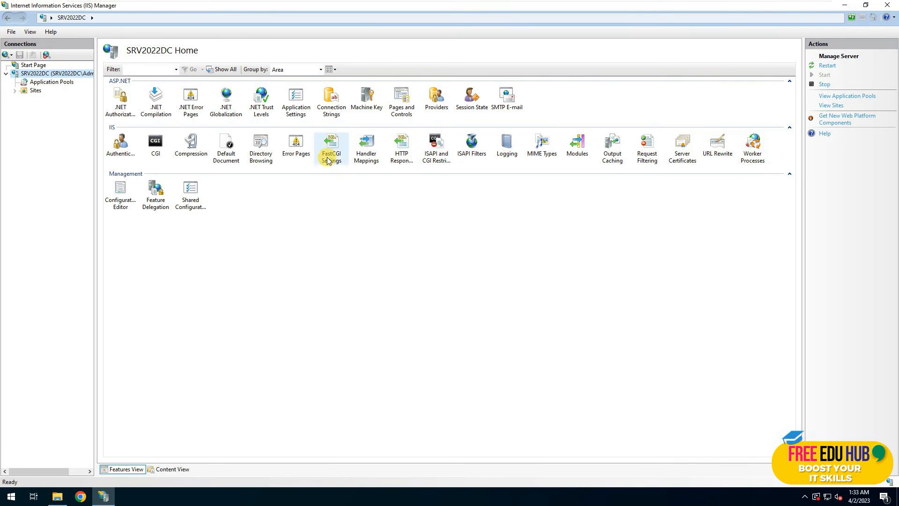
pyautogui.doubleClick(331, 158)
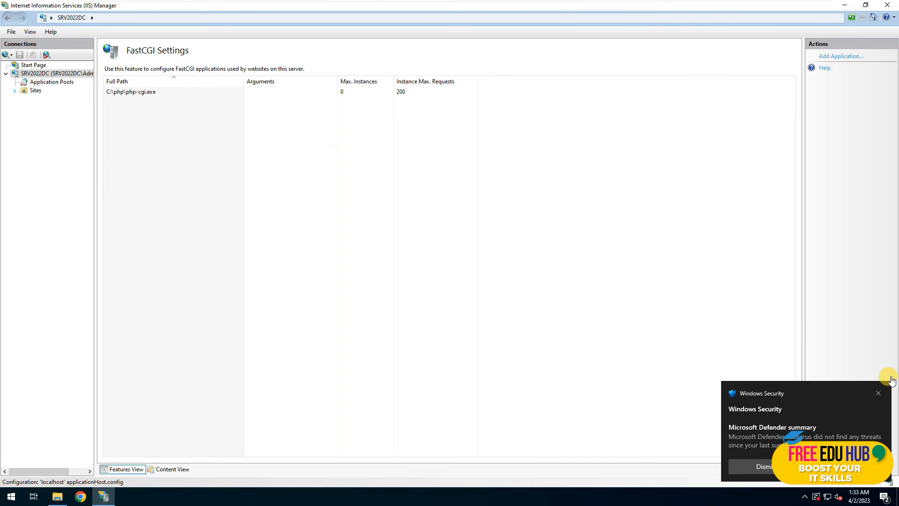
pyautogui.click(878, 393)
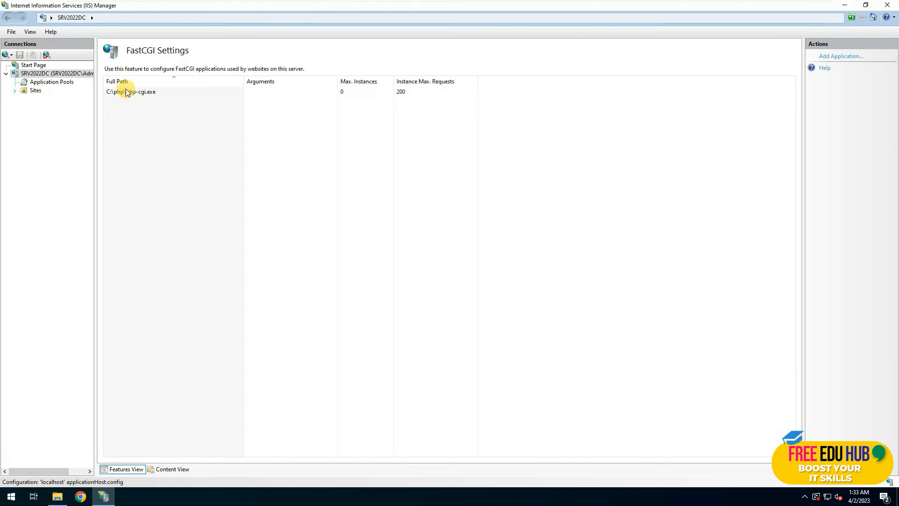
pyautogui.click(24, 73)
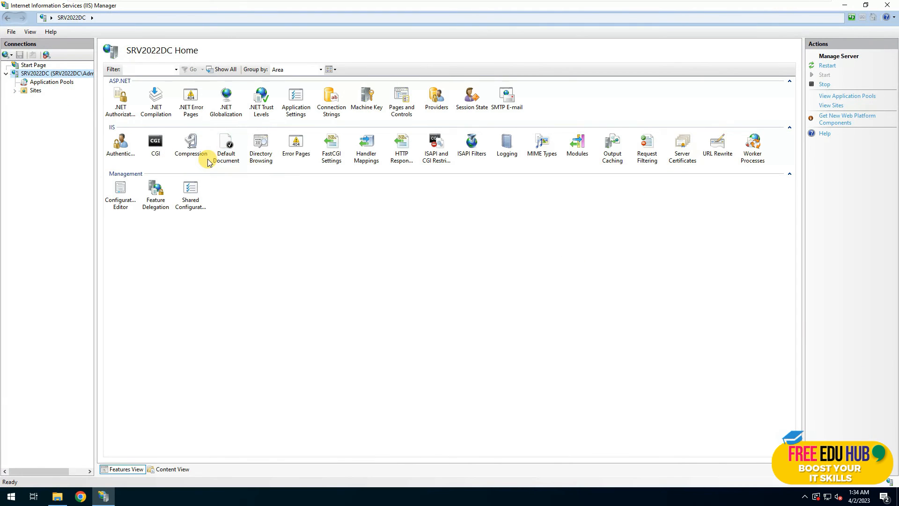
# Add default.php to the Default Document list.
pyautogui.doubleClick(225, 157)
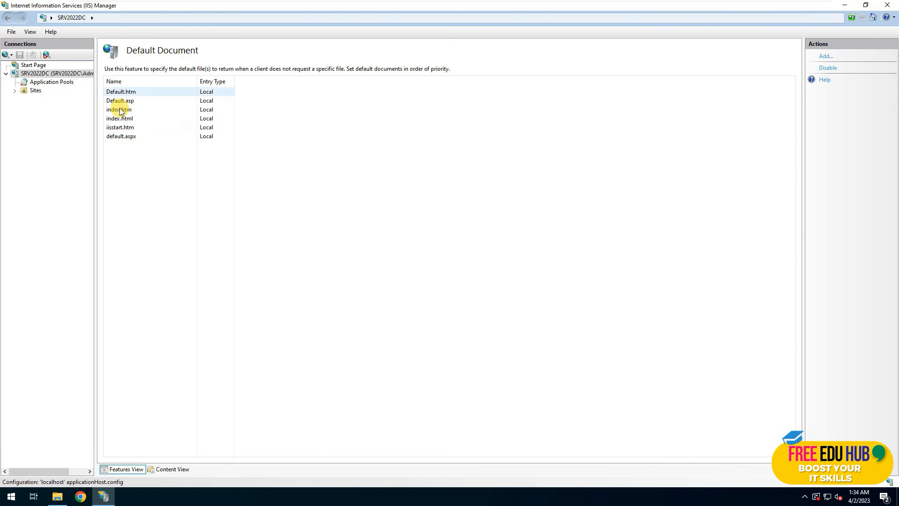
pyautogui.click(825, 57)
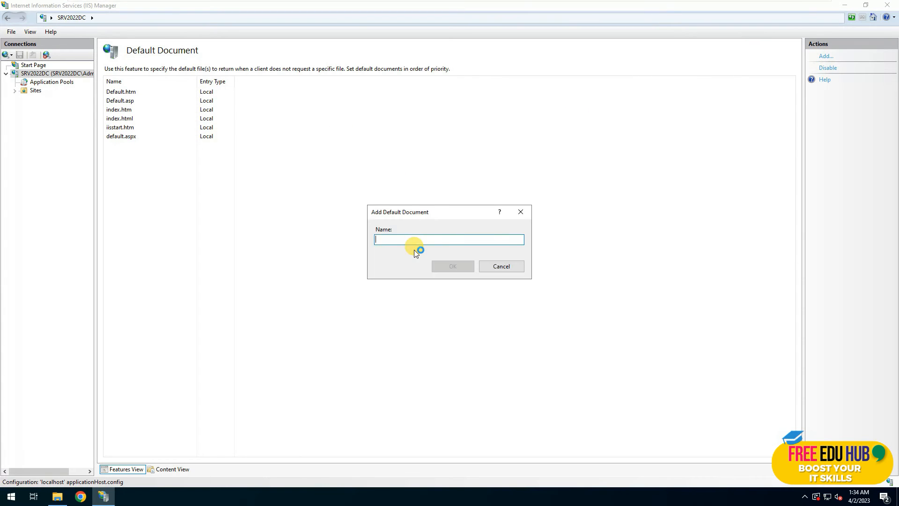
pyautogui.write('DEFAUL')
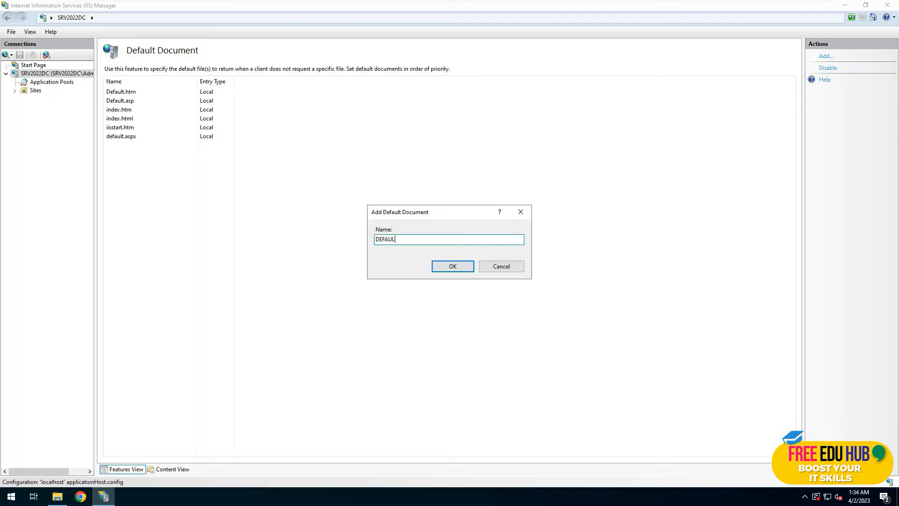
pyautogui.write('T')
pyautogui.press('BackSpace')
pyautogui.press('BackSpace')
pyautogui.press('BackSpace')
pyautogui.press('BackSpace')
pyautogui.press('BackSpace')
pyautogui.press('BackSpace')
pyautogui.press('BackSpace')
pyautogui.write('d')
pyautogui.press('BackSpace')
pyautogui.write('defa')
pyautogui.press('Return')
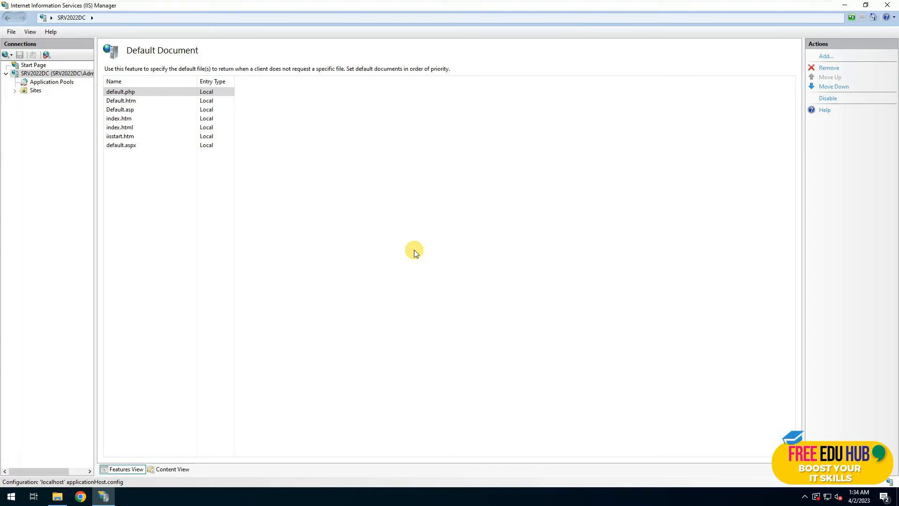
# Add index.php as a default document, then return to the SRV2022DC home page.
pyautogui.click(826, 57)
pyautogui.write('index.php')
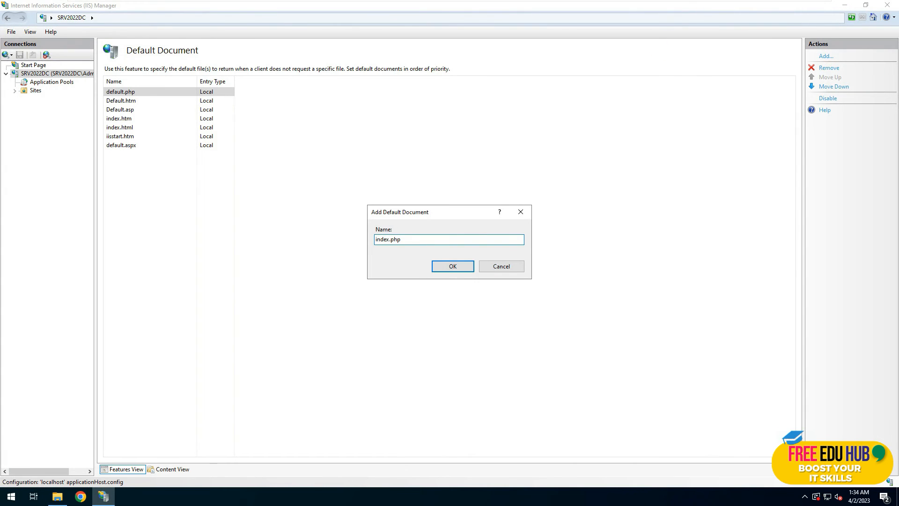
pyautogui.click(453, 266)
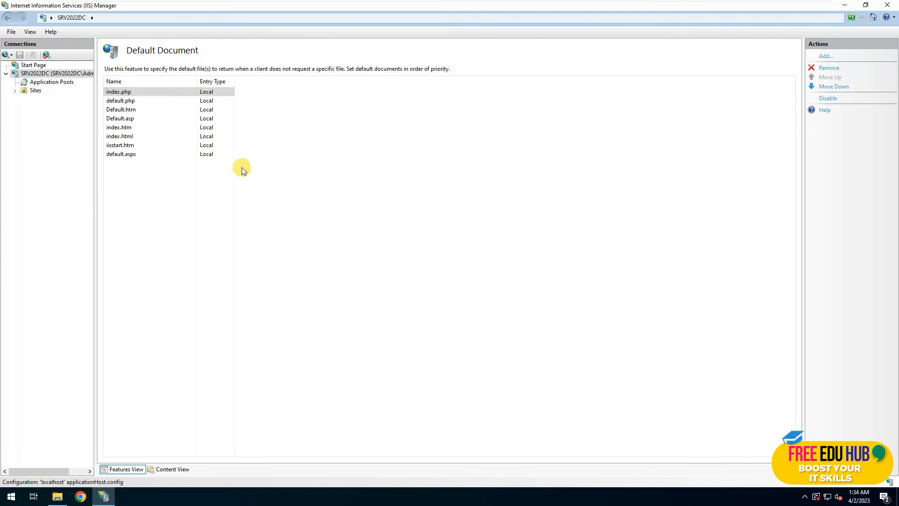
pyautogui.click(122, 108)
pyautogui.click(121, 101)
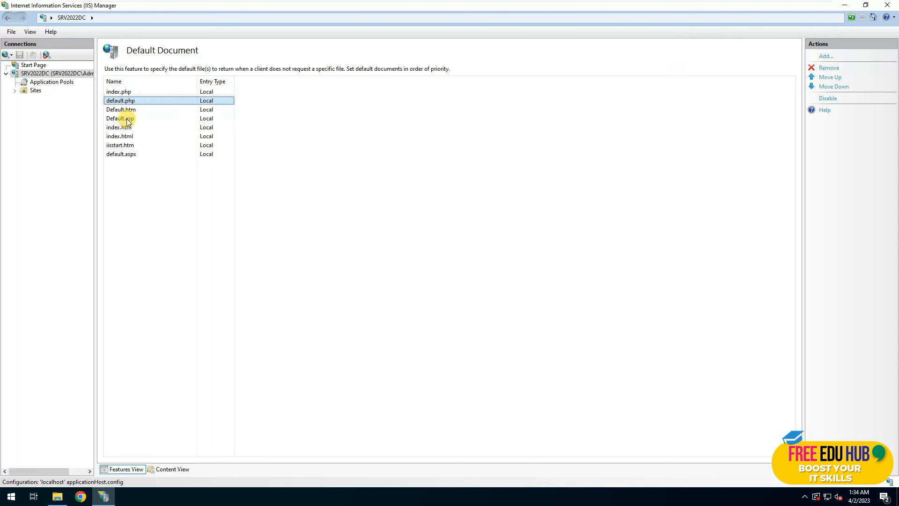
pyautogui.click(58, 72)
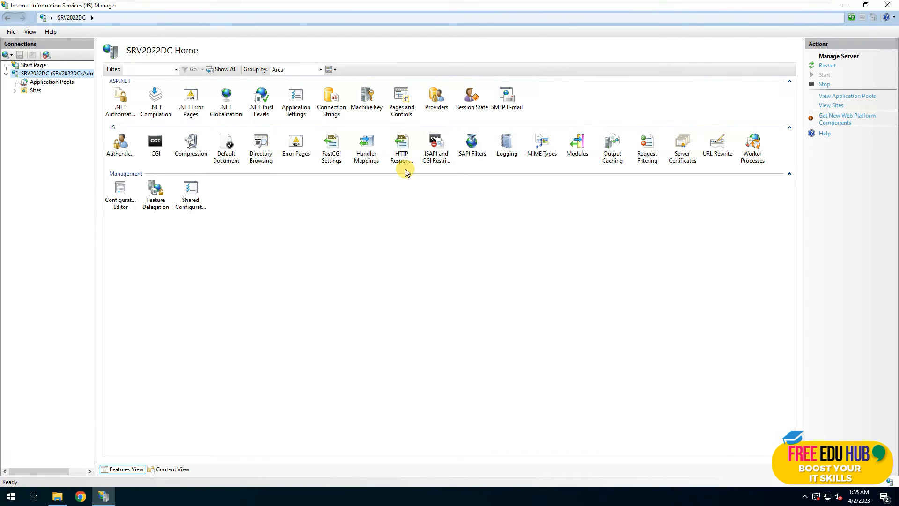
# Open the php-cgi.exe FastCGI application's Environment Variables collection editor.
pyautogui.doubleClick(332, 158)
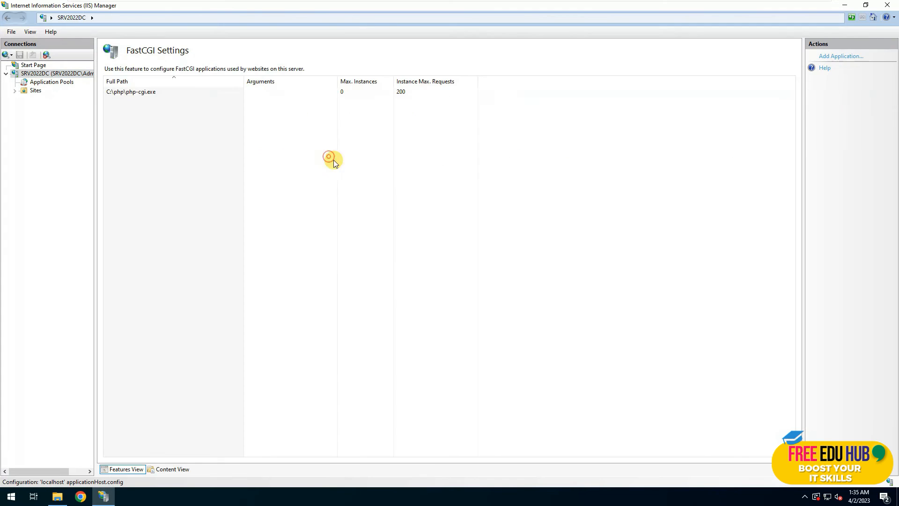
pyautogui.click(136, 91)
pyautogui.rightClick(138, 91)
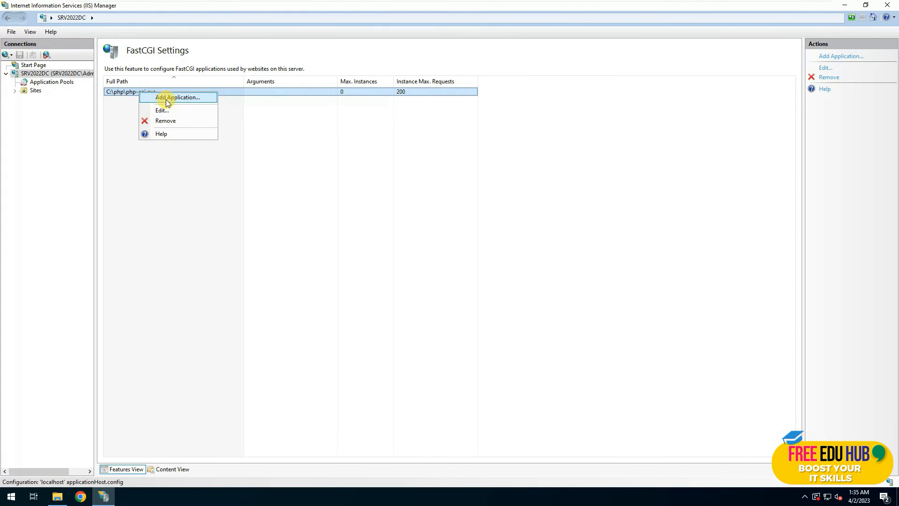
pyautogui.click(300, 134)
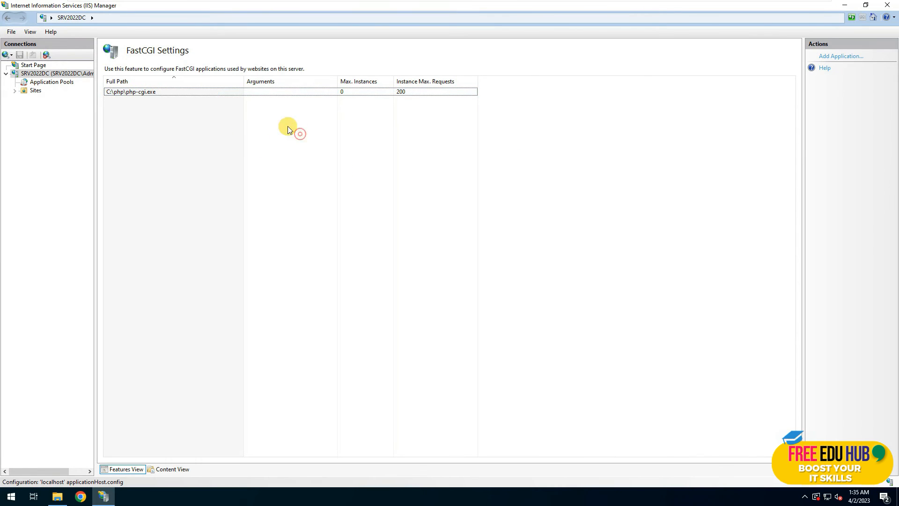
pyautogui.doubleClick(152, 92)
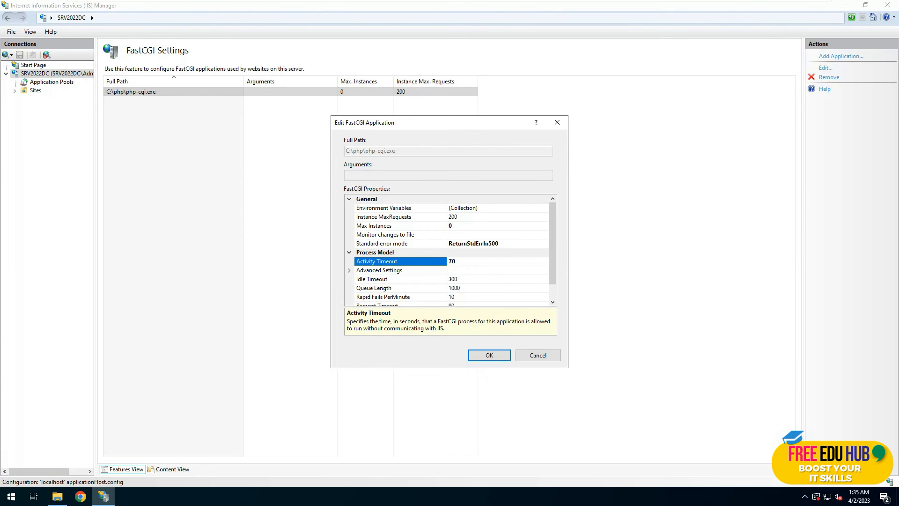
pyautogui.click(494, 207)
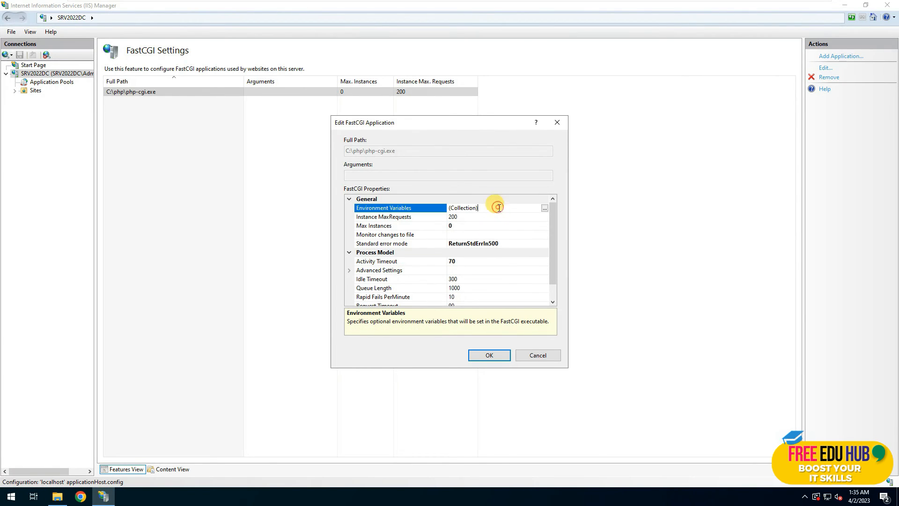
pyautogui.click(544, 207)
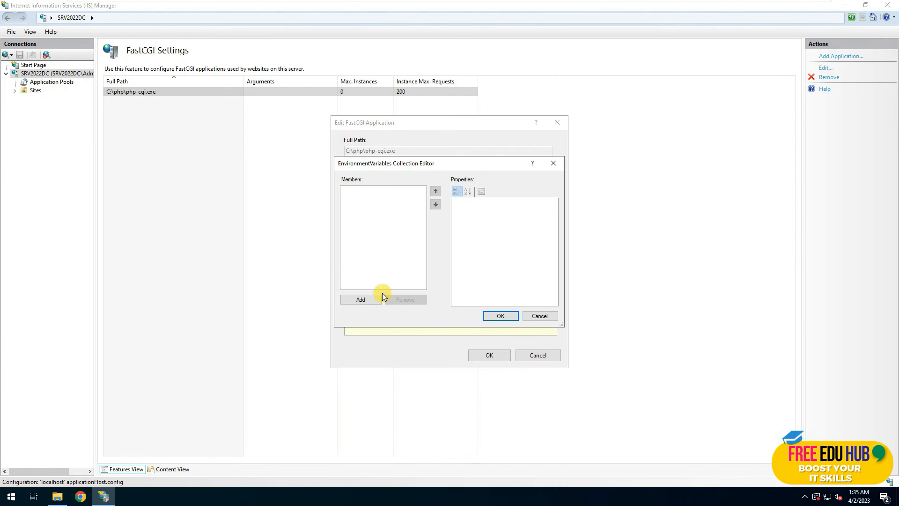
# Add environment variable PHP_FASTCGI_MAX_REQUESTS with value 1000 and save the application.
pyautogui.click(370, 299)
pyautogui.click(515, 209)
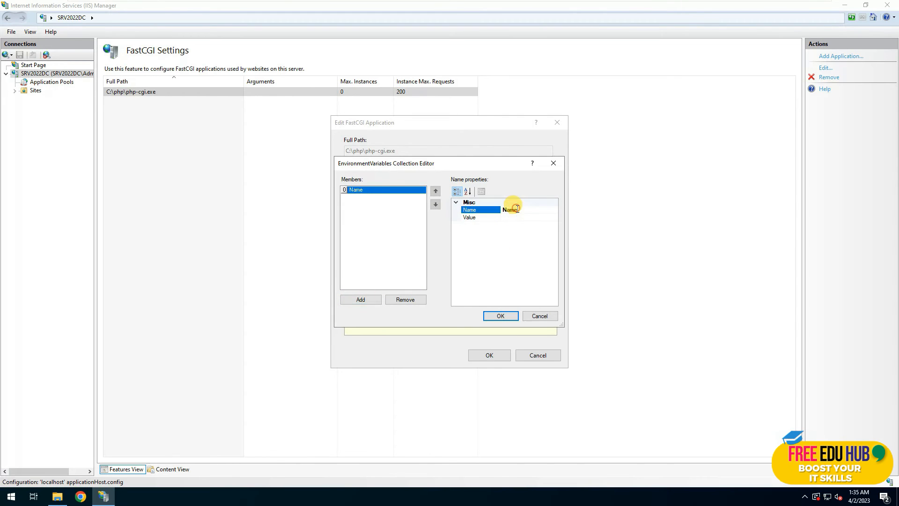
pyautogui.doubleClick(518, 209)
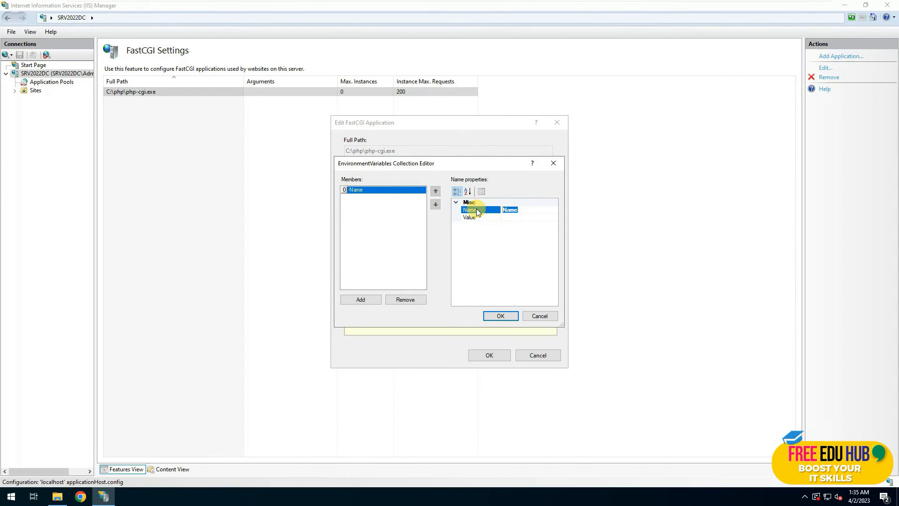
pyautogui.write('PHP_fASTcgi_M')
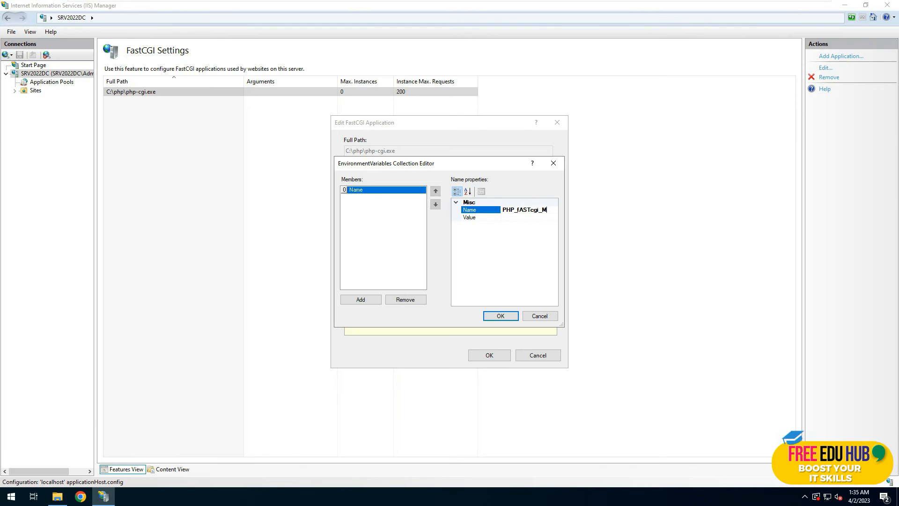
pyautogui.write('REQUESTS')
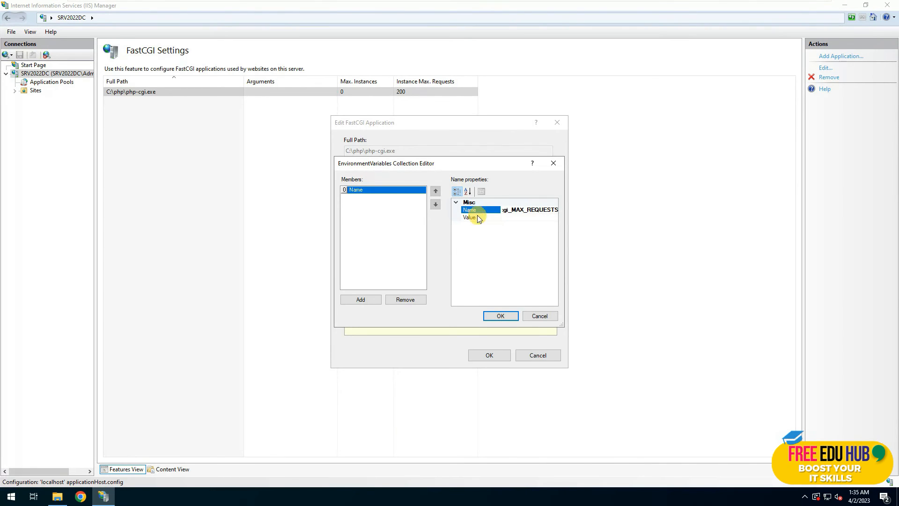
pyautogui.click(505, 218)
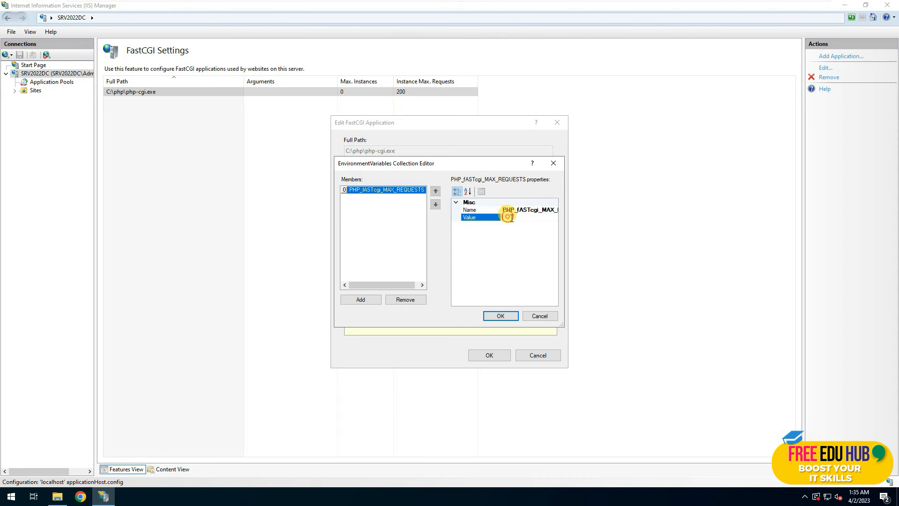
pyautogui.write('100000')
pyautogui.click(501, 316)
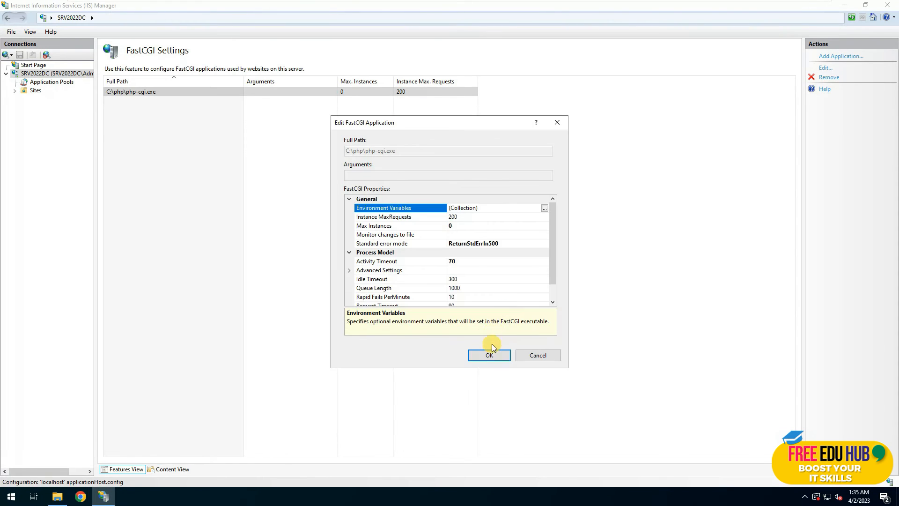
pyautogui.click(490, 355)
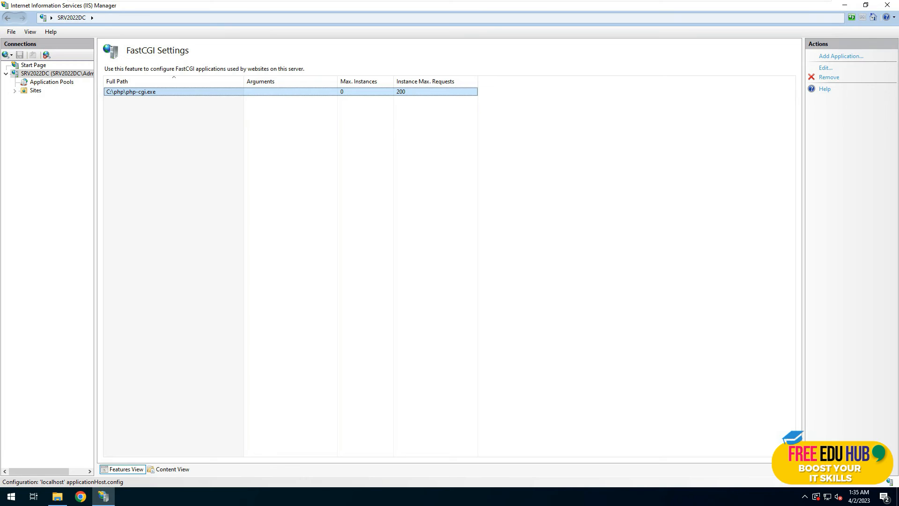
# Create a Wordpress application pool with the Integrated pipeline mode.
pyautogui.click(59, 83)
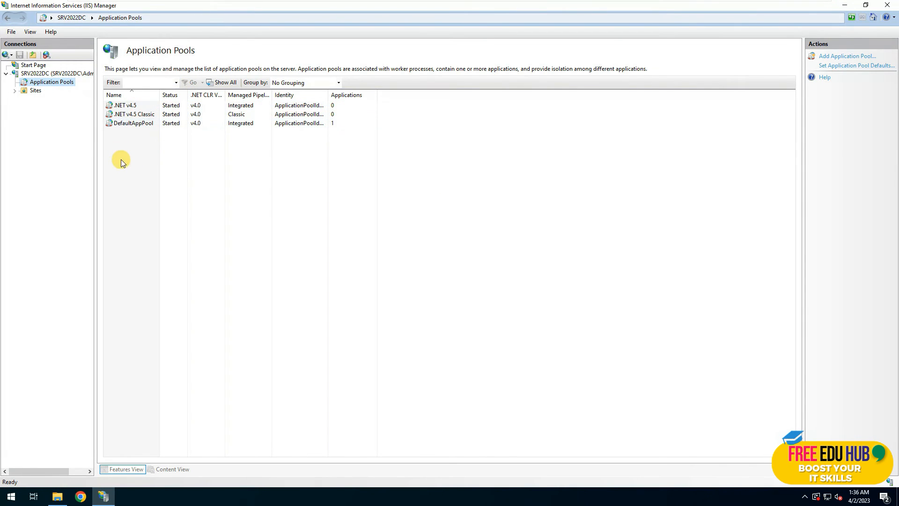
pyautogui.click(838, 56)
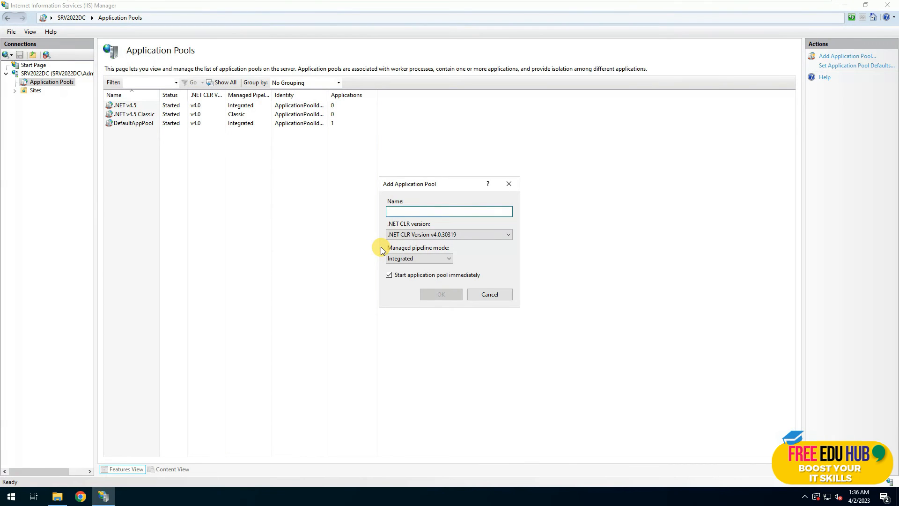
pyautogui.write('Wordpress')
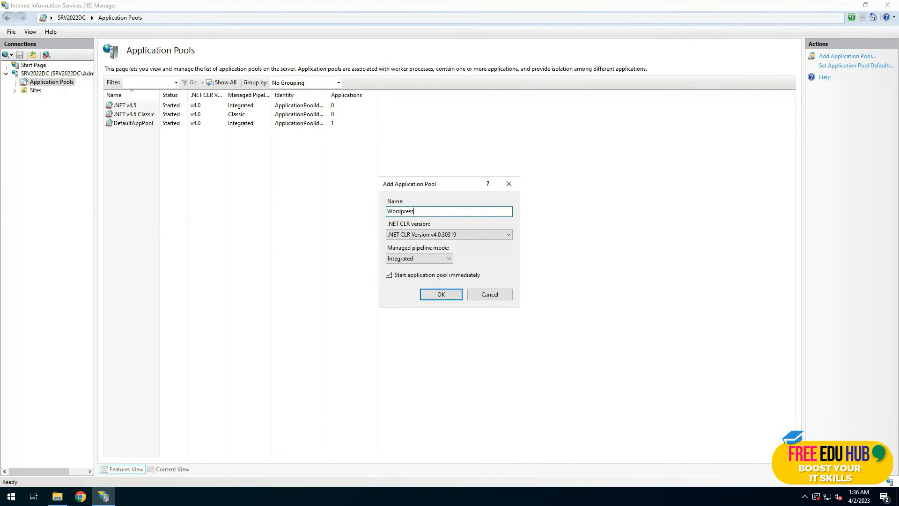
pyautogui.click(423, 260)
pyautogui.click(423, 258)
pyautogui.click(446, 294)
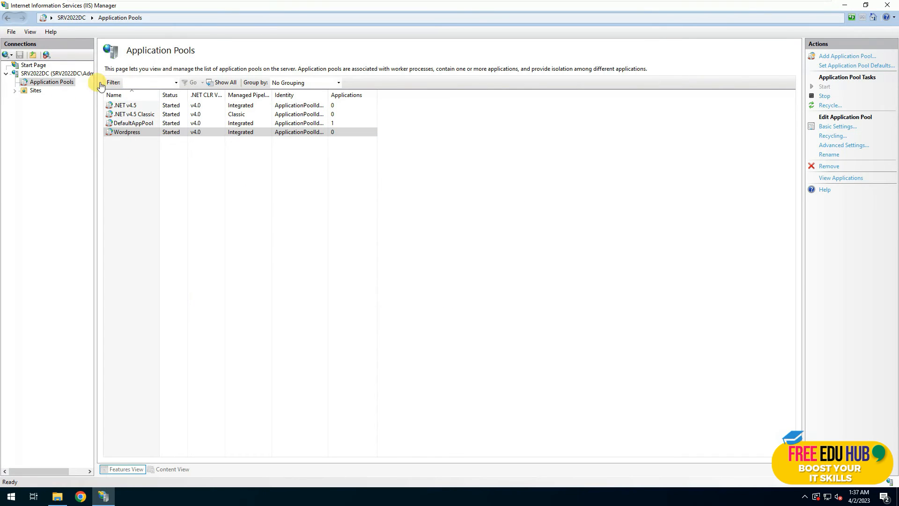
# In Application Pool Defaults, switch the Identity to a custom account.
pyautogui.click(133, 134)
pyautogui.rightClick(133, 135)
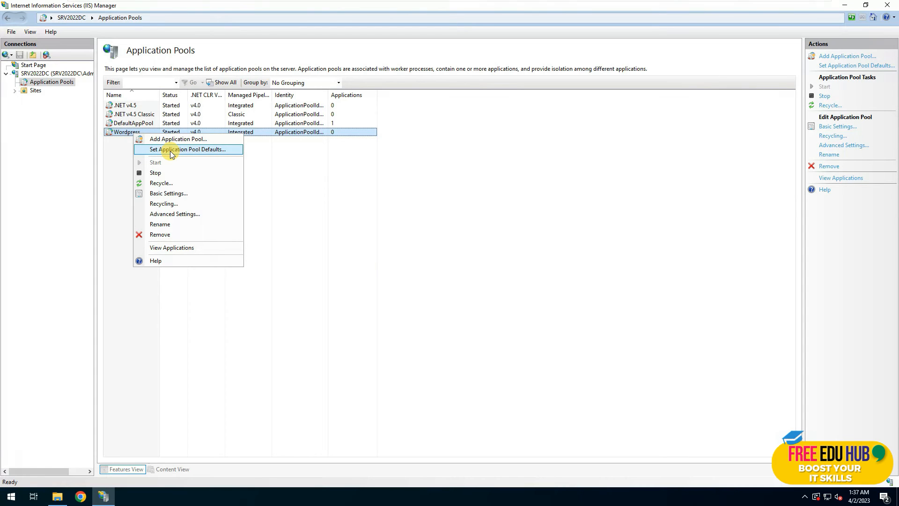
pyautogui.click(170, 150)
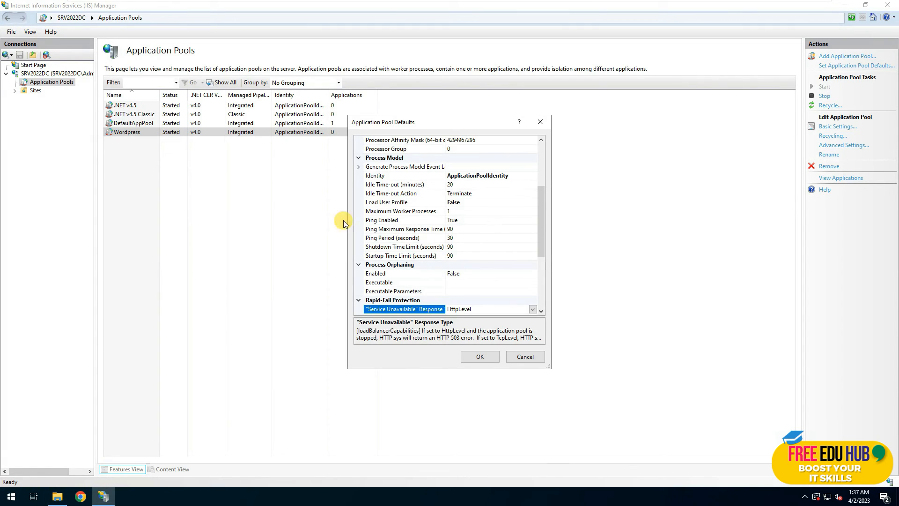
pyautogui.click(497, 175)
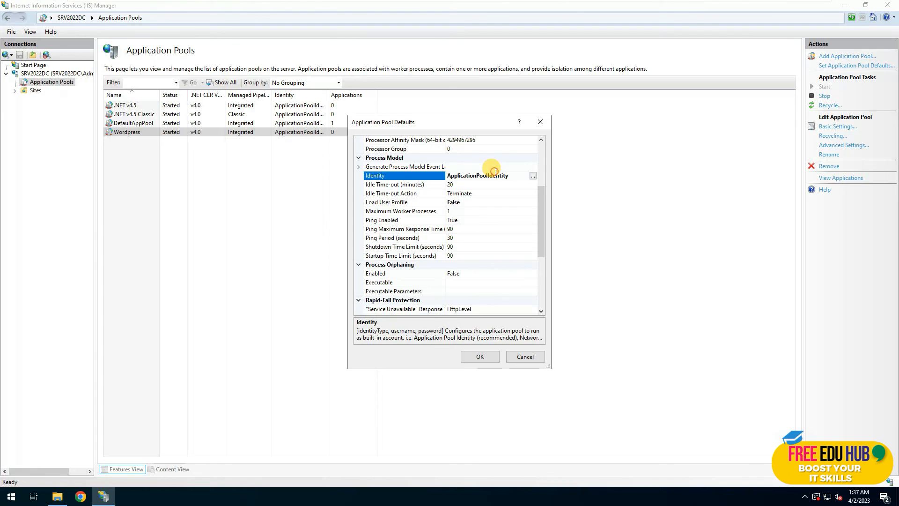
pyautogui.click(532, 176)
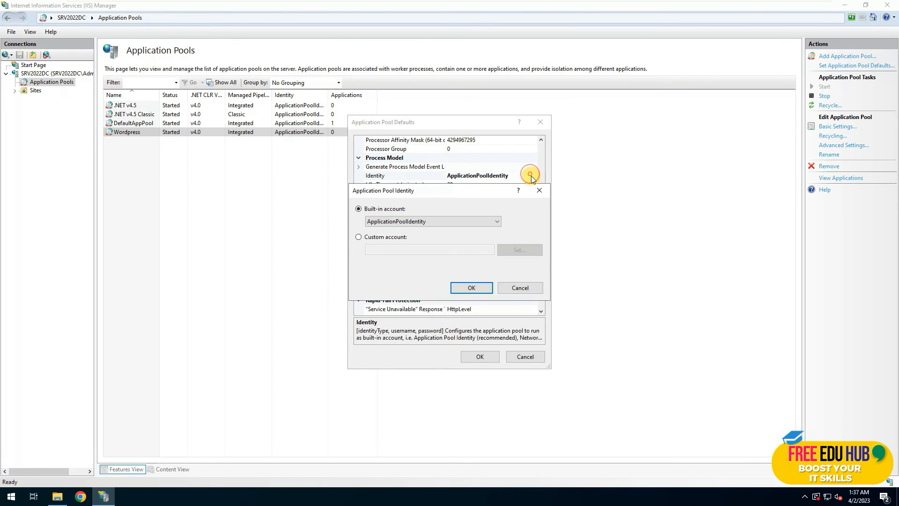
pyautogui.click(359, 237)
pyautogui.click(517, 249)
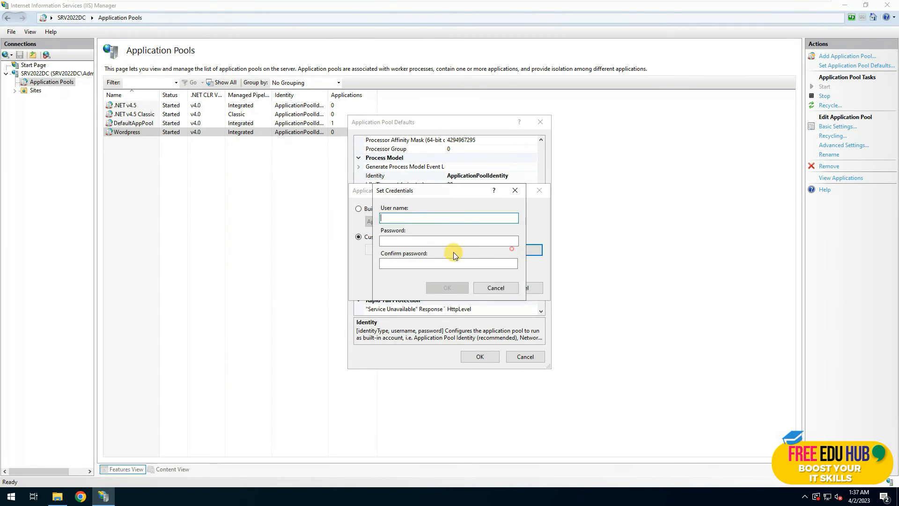
# Enter the SRV2022DC\administrator account with its password and save the pool defaults.
pyautogui.write('SRV2022DC')
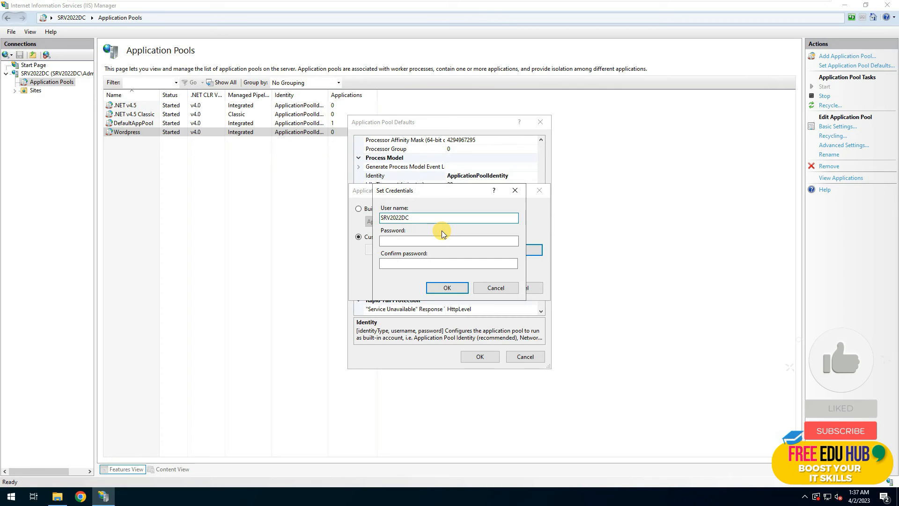
pyautogui.write('\\administrator')
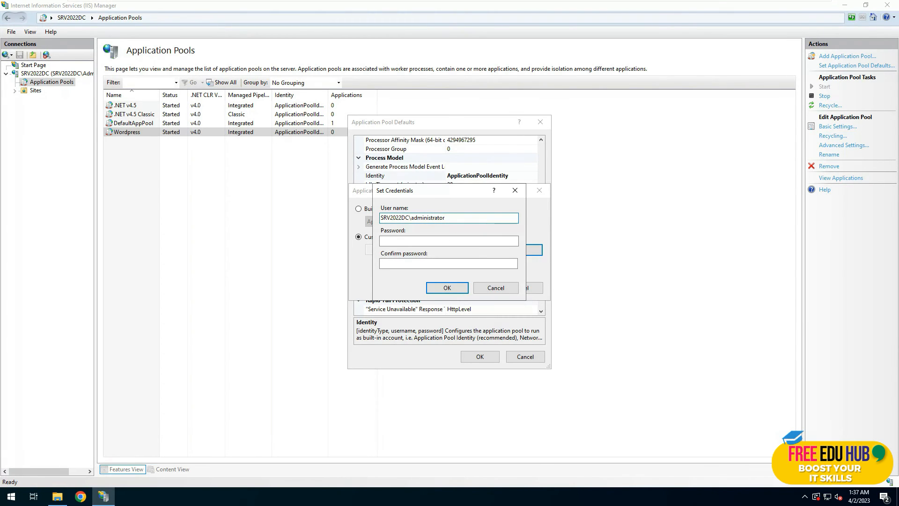
pyautogui.press('Tab')
pyautogui.press('capslock')
pyautogui.write('••')
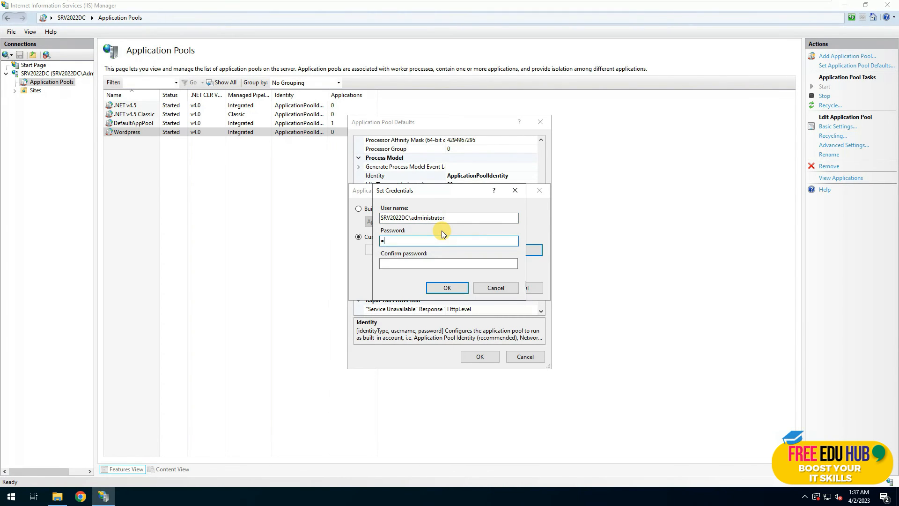
pyautogui.write('•••••••••')
pyautogui.press('Tab')
pyautogui.write('••••••')
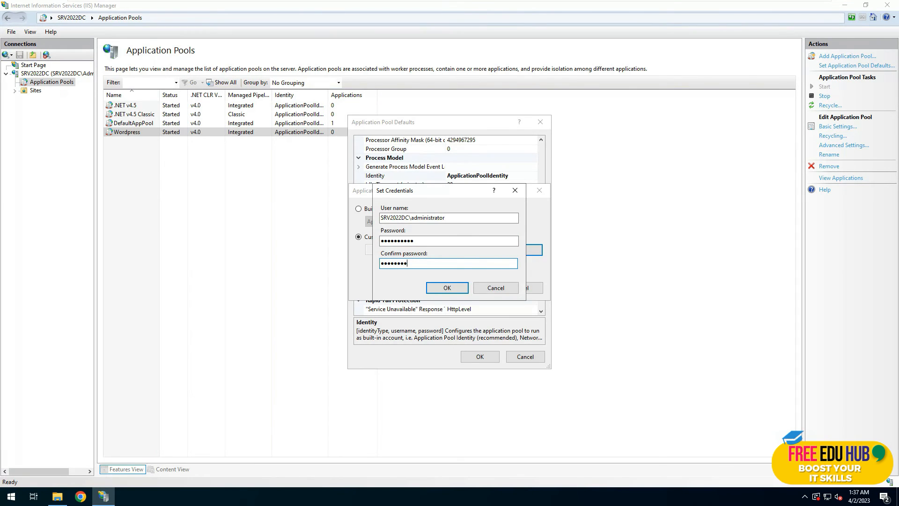
pyautogui.write('••••')
pyautogui.click(450, 287)
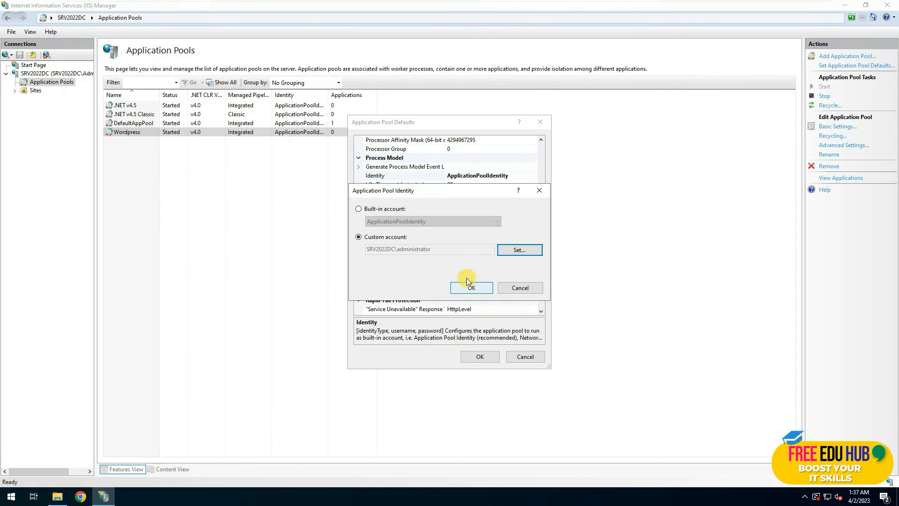
pyautogui.click(465, 289)
pyautogui.click(476, 354)
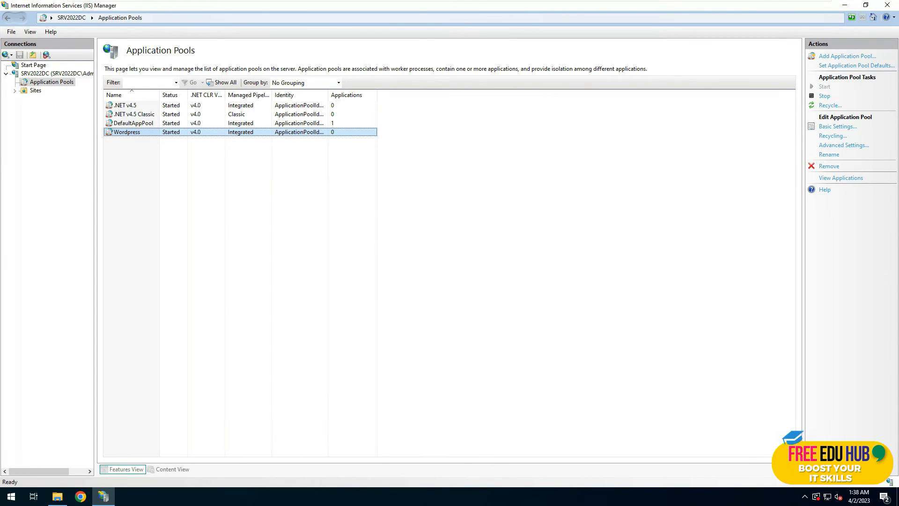
# Assign Default Web Site to the Wordpress application pool and pass the Test Settings check.
pyautogui.click(13, 92)
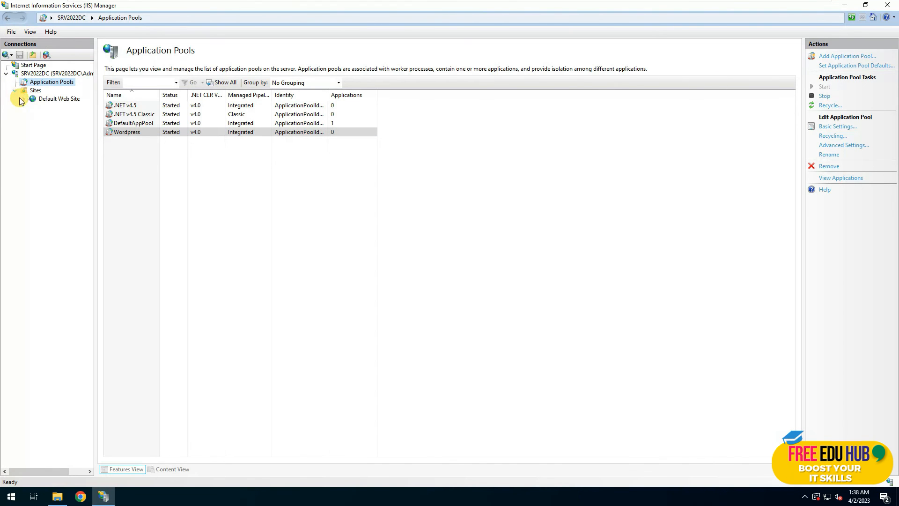
pyautogui.click(62, 102)
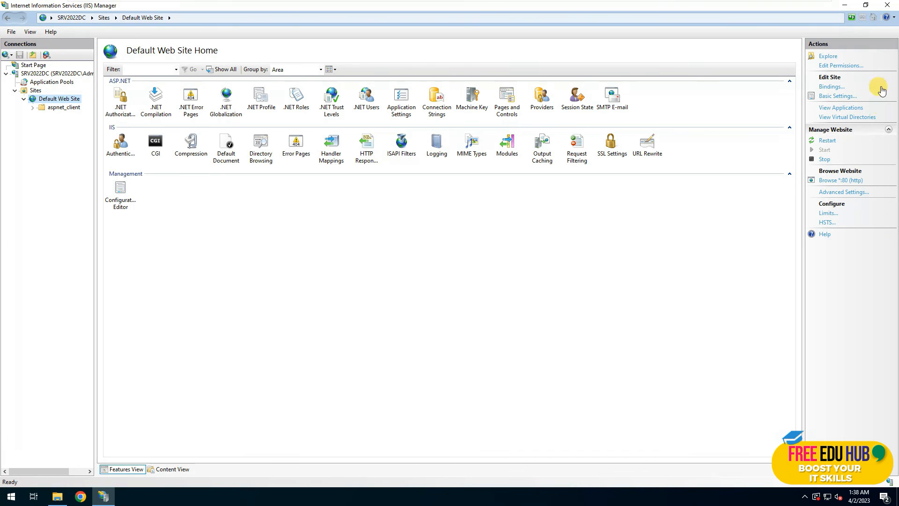
pyautogui.click(833, 98)
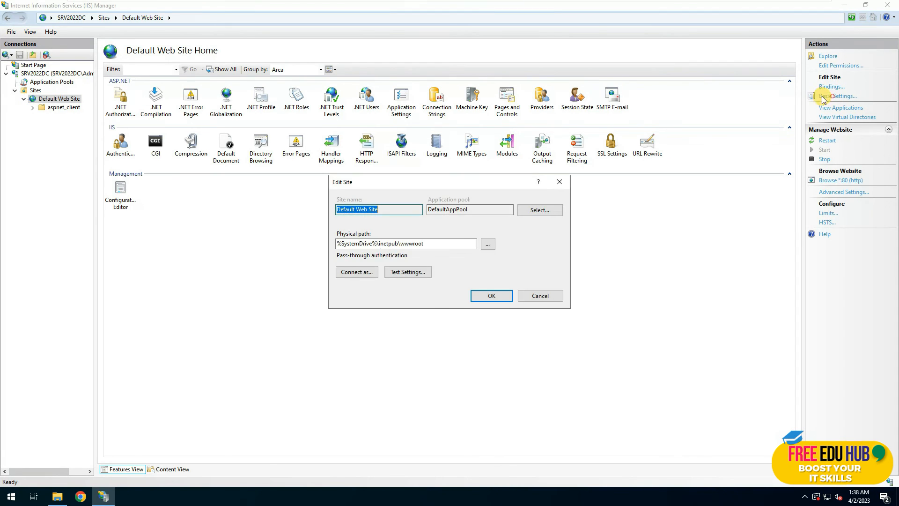
pyautogui.click(543, 211)
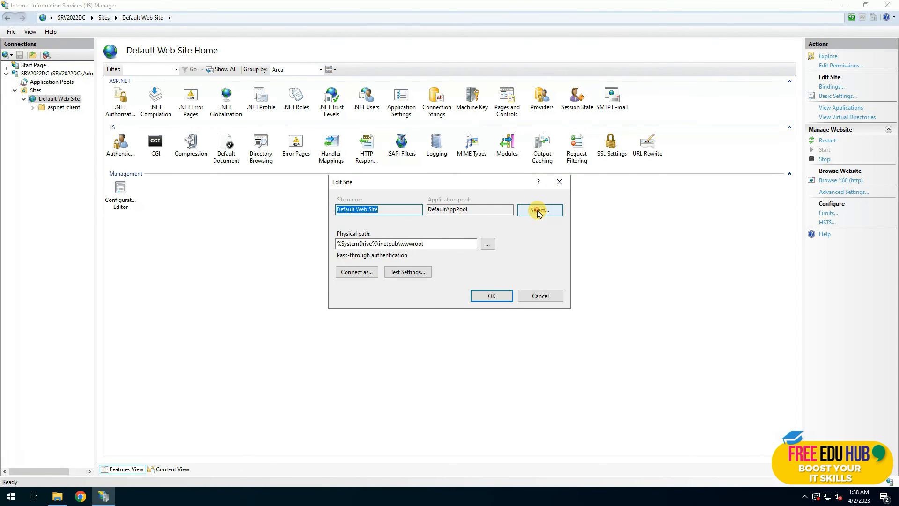
pyautogui.click(424, 227)
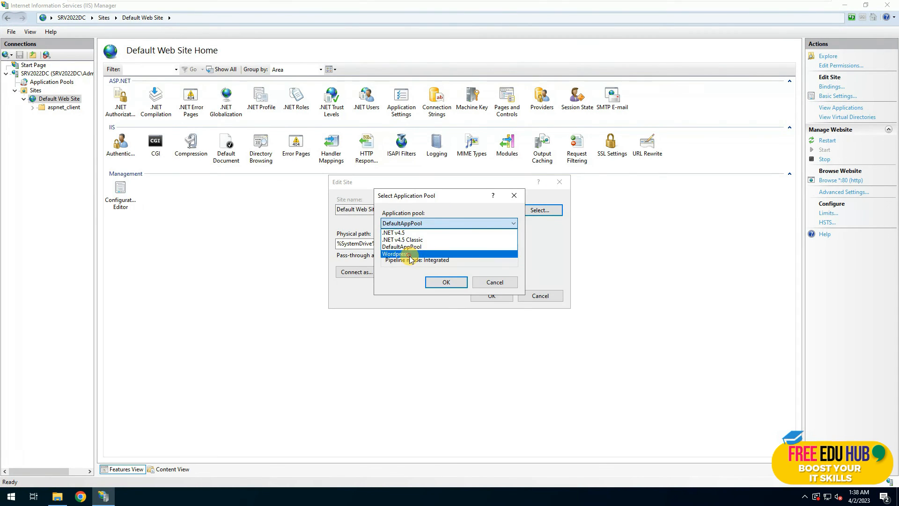
pyautogui.click(401, 253)
pyautogui.click(451, 284)
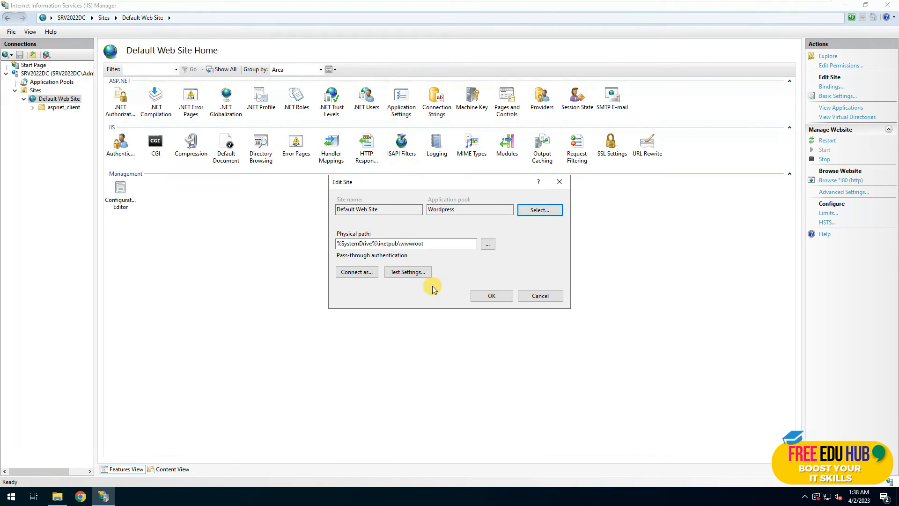
pyautogui.click(408, 271)
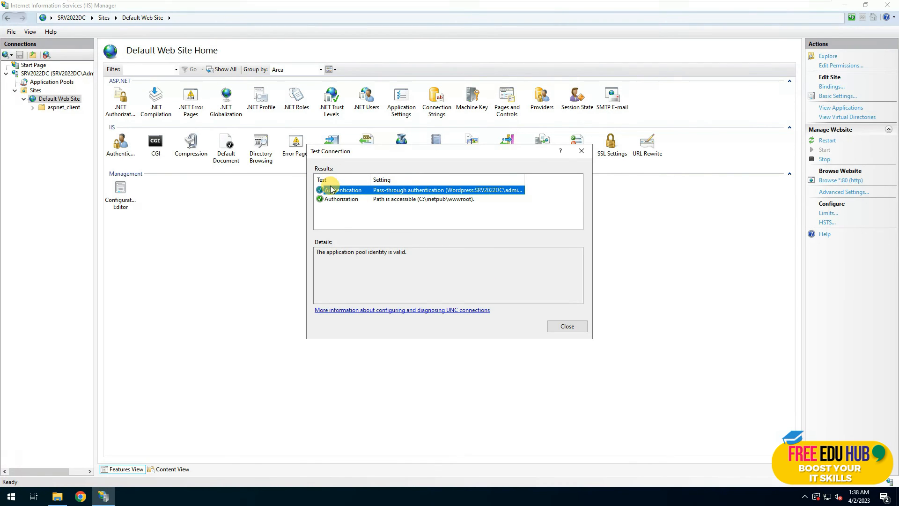
pyautogui.click(572, 326)
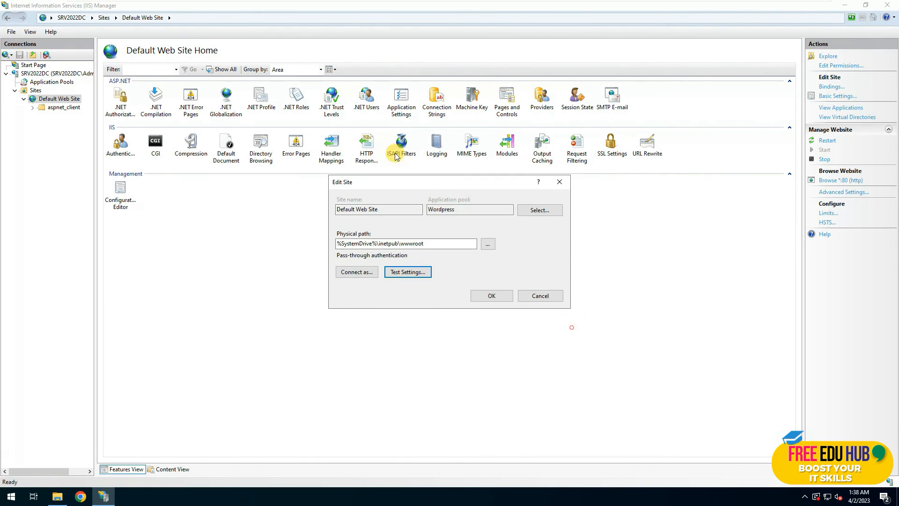
pyautogui.click(490, 295)
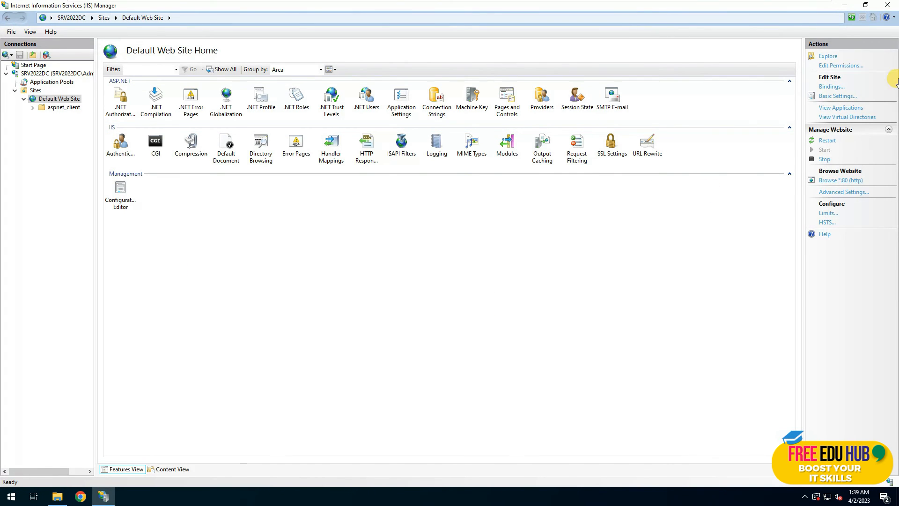
# Copy the wordpress-6.2 folder into C:\inetpub\wwwroot.
pyautogui.click(888, 5)
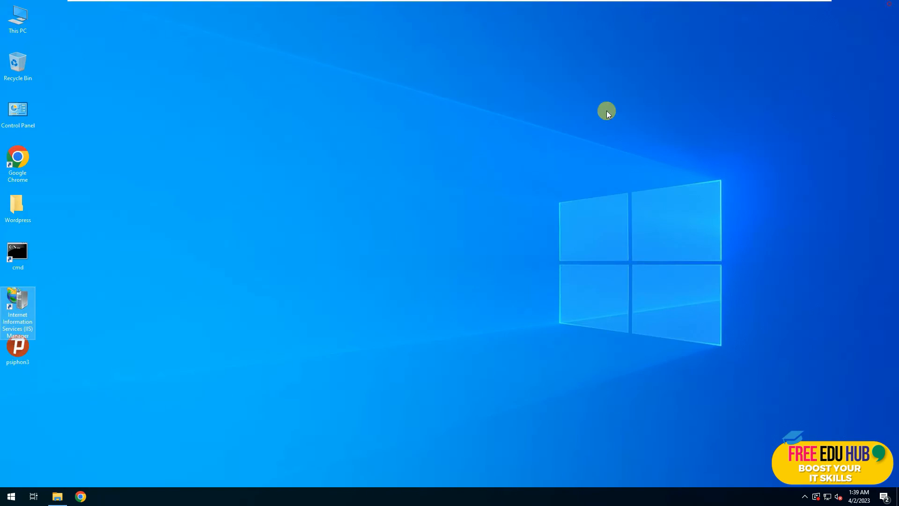
pyautogui.doubleClick(21, 207)
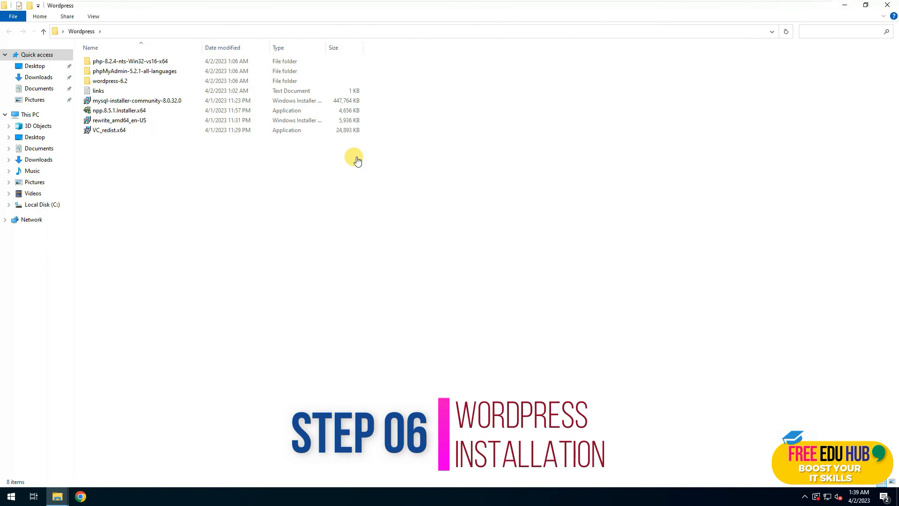
pyautogui.click(105, 82)
pyautogui.click(887, 5)
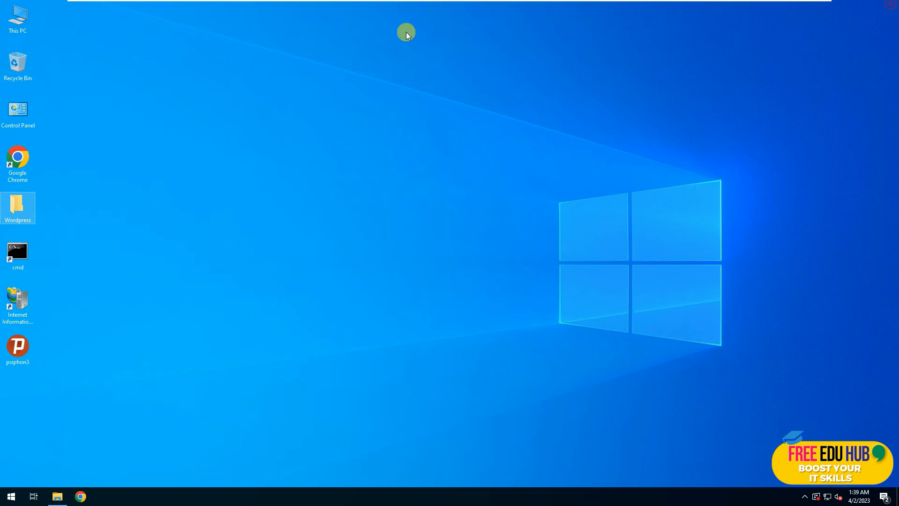
pyautogui.click(24, 17)
pyautogui.doubleClick(24, 17)
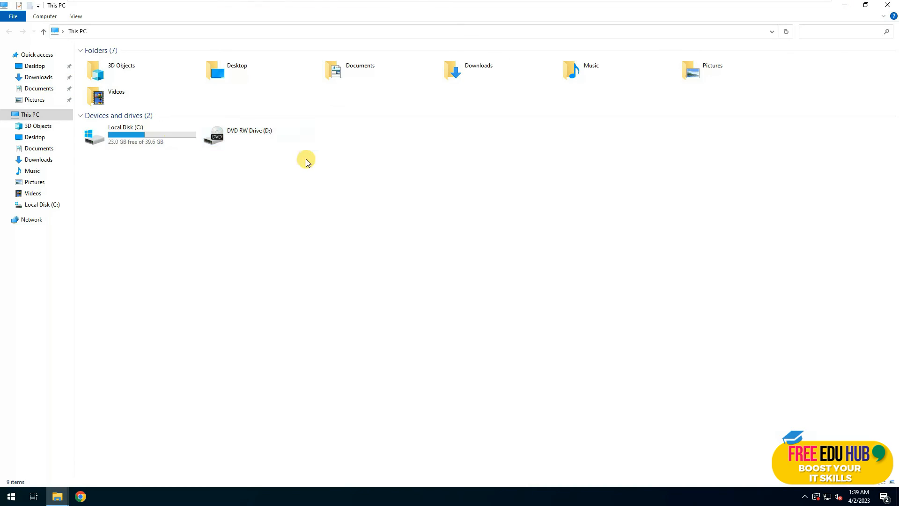
pyautogui.doubleClick(151, 135)
pyautogui.doubleClick(101, 61)
pyautogui.doubleClick(100, 102)
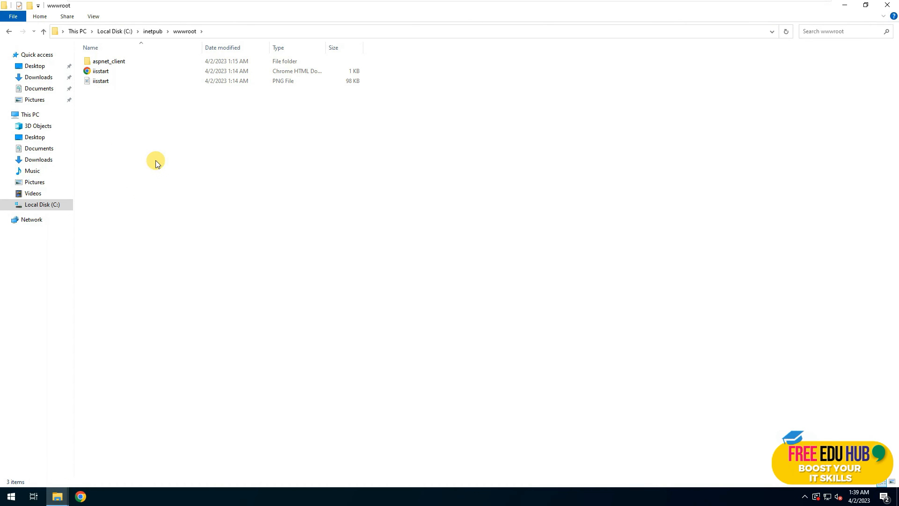
pyautogui.hotkey('ctrl', 'v')
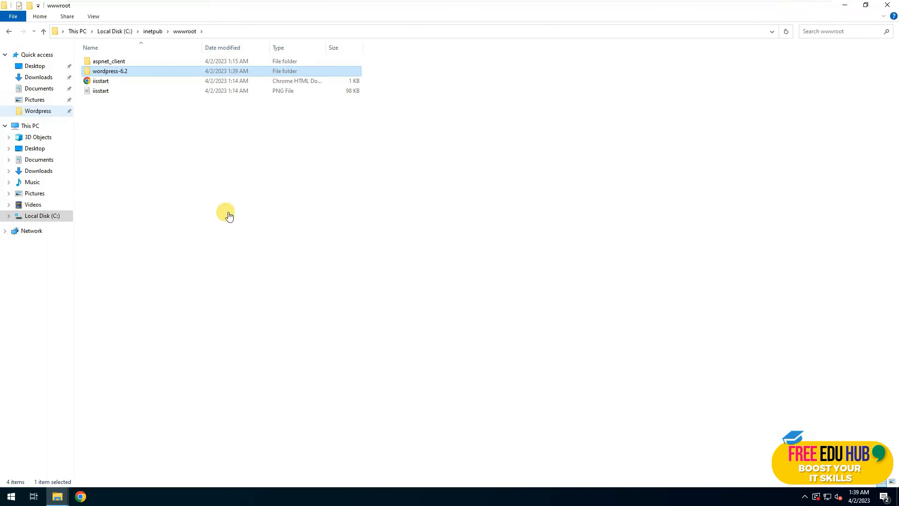
# Rename the folder to wordpress, move its inner files up, and delete the empty subfolder.
pyautogui.click(137, 71)
pyautogui.click(138, 74)
pyautogui.press('BackSpace')
pyautogui.press('BackSpace')
pyautogui.press('BackSpace')
pyautogui.press('BackSpace')
pyautogui.press('Return')
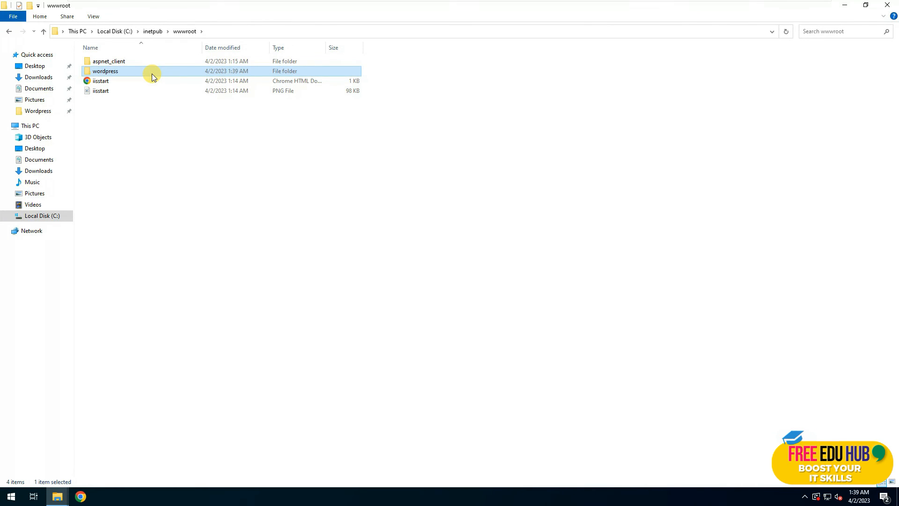
pyautogui.doubleClick(127, 73)
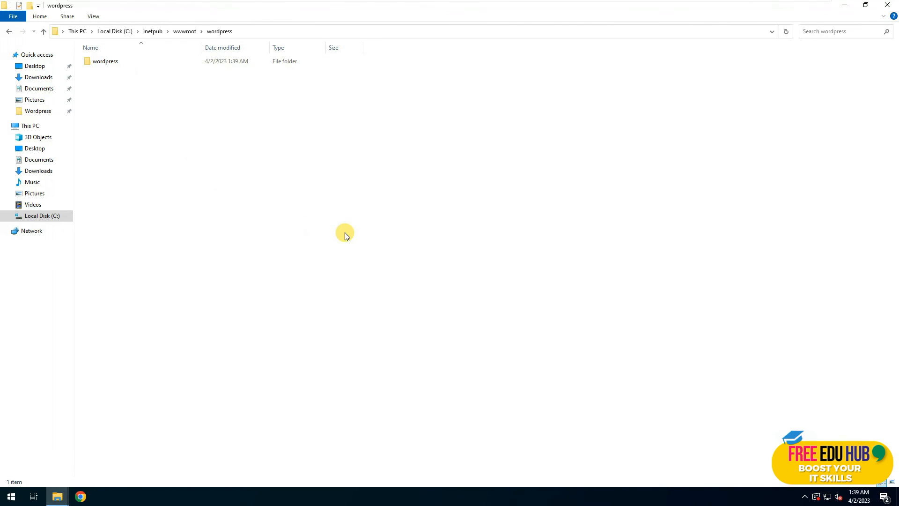
pyautogui.doubleClick(125, 68)
pyautogui.hotkey('ctrl', 'a')
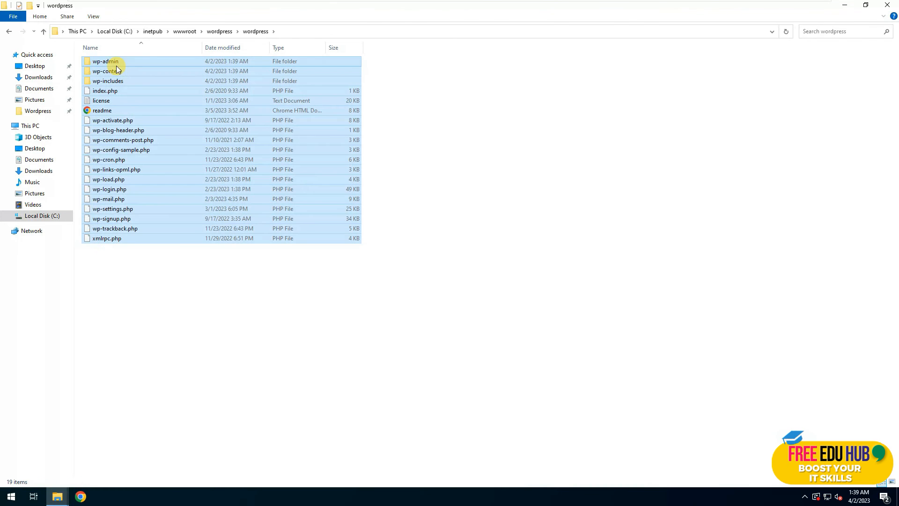
pyautogui.hotkey('alt', 'Left')
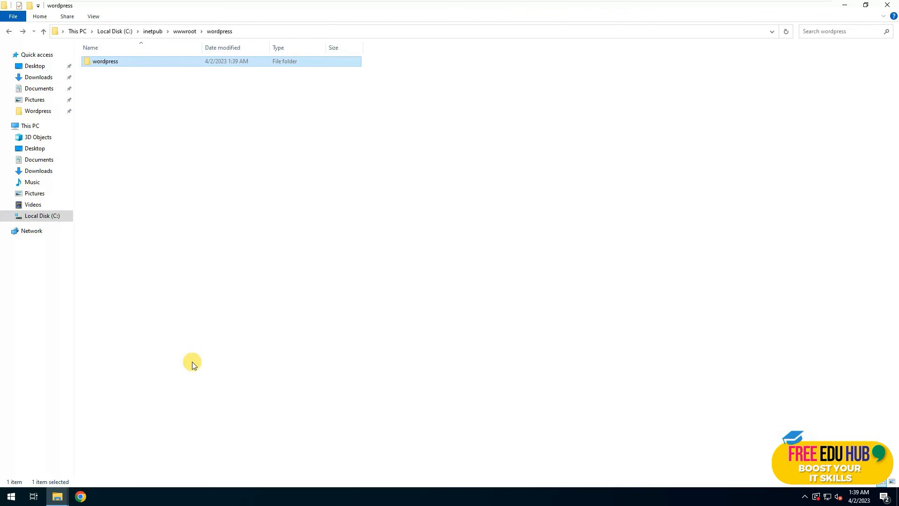
pyautogui.click(176, 261)
pyautogui.hotkey('ctrl', 'v')
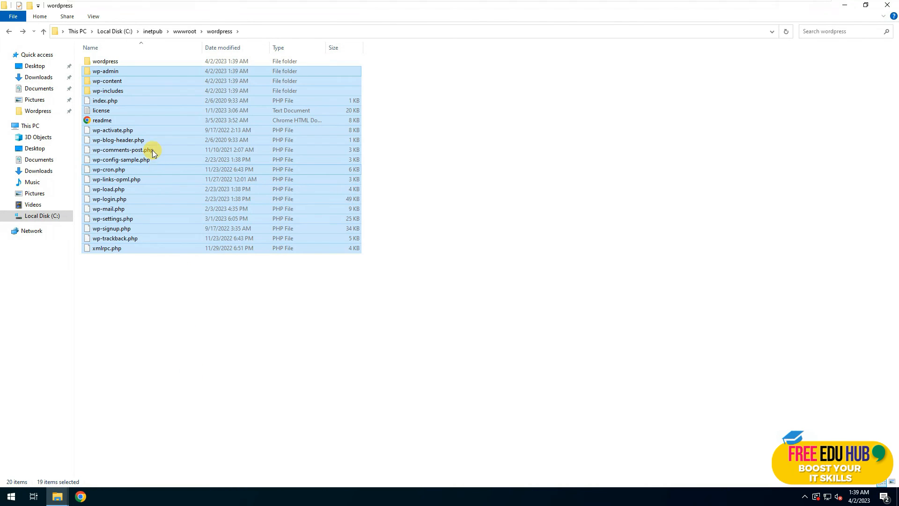
pyautogui.click(106, 65)
pyautogui.press('Delete')
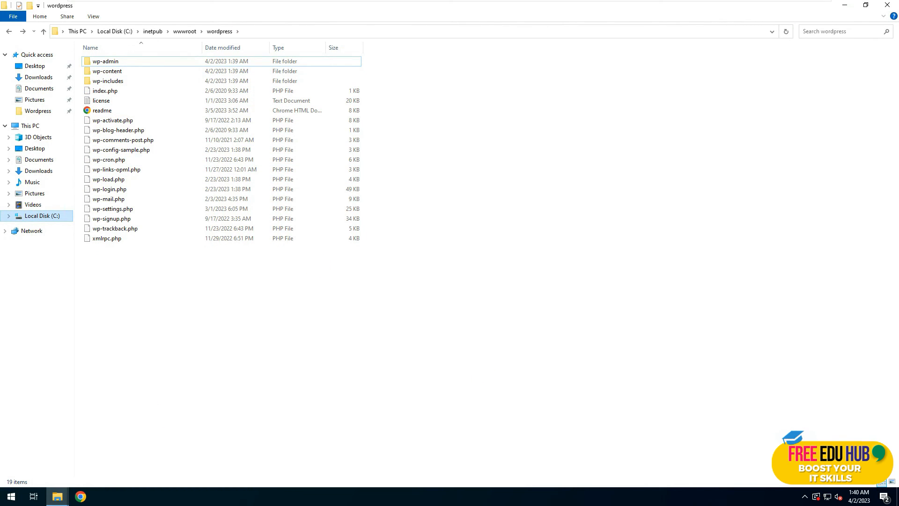
# Rename wp-config-sample.php to wp-config.php.
pyautogui.click(135, 150)
pyautogui.click(122, 219)
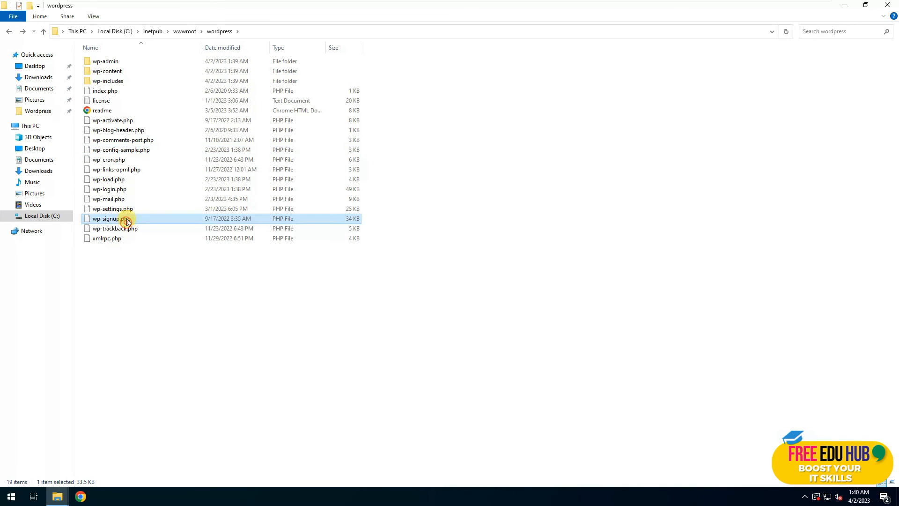
pyautogui.click(140, 151)
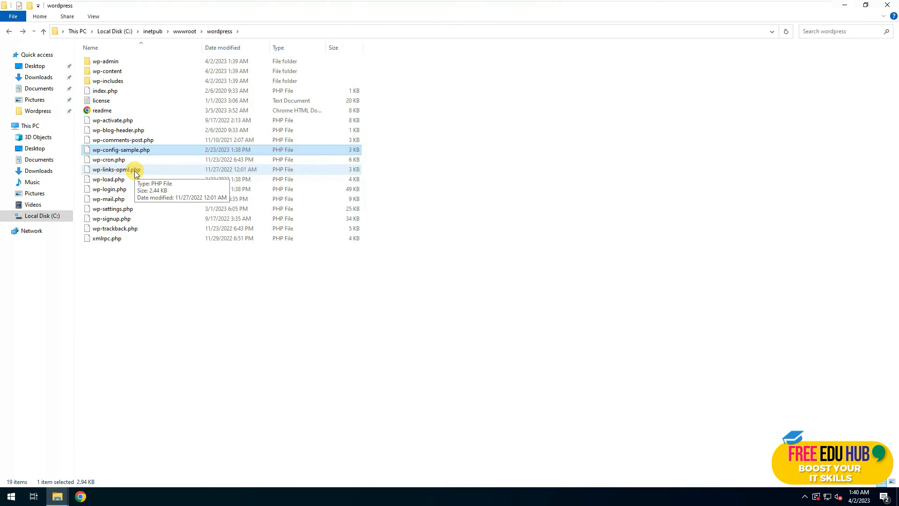
pyautogui.press('F2')
pyautogui.press('Right')
pyautogui.press('BackSpace')
pyautogui.press('BackSpace')
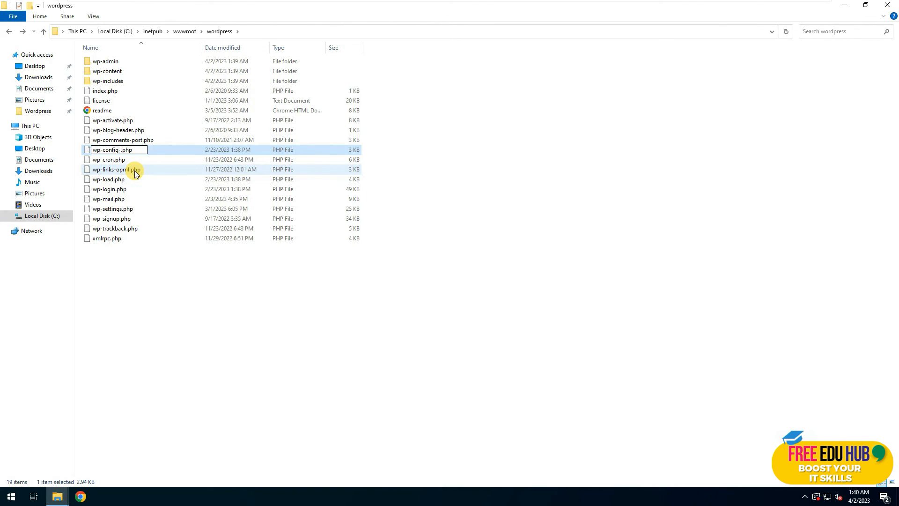
pyautogui.press('BackSpace')
pyautogui.press('Return')
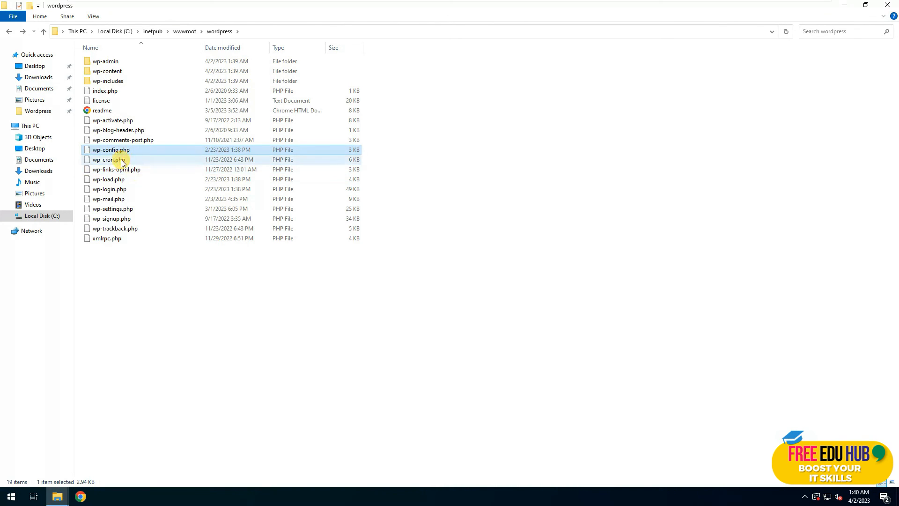
pyautogui.rightClick(111, 149)
# In wp-config.php, replace database_name_here with 'wordpress' and username_here with 'root'.
pyautogui.click(146, 166)
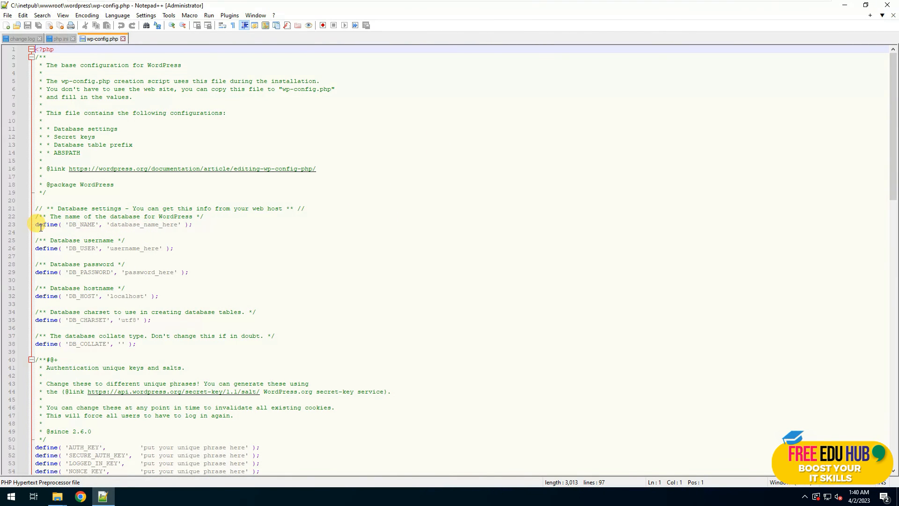
pyautogui.moveTo(30, 224); pyautogui.dragTo(171, 280)
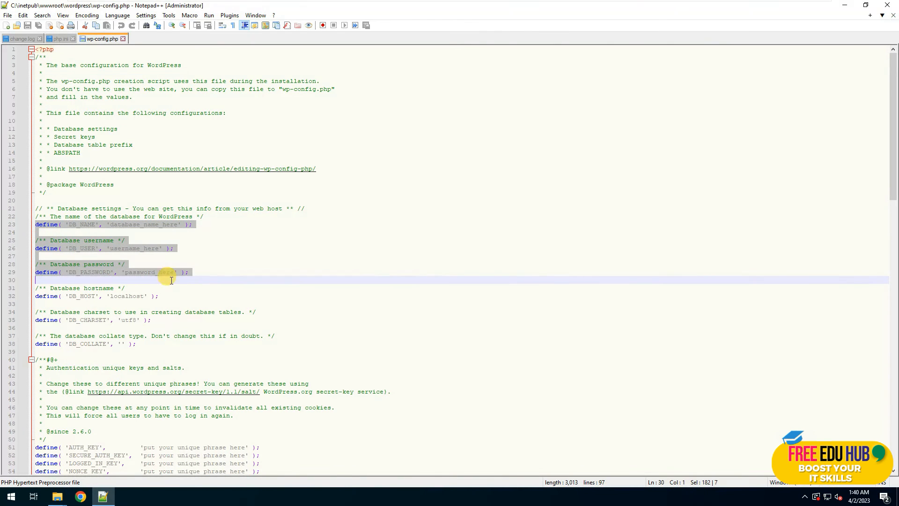
pyautogui.click(164, 249)
pyautogui.click(171, 230)
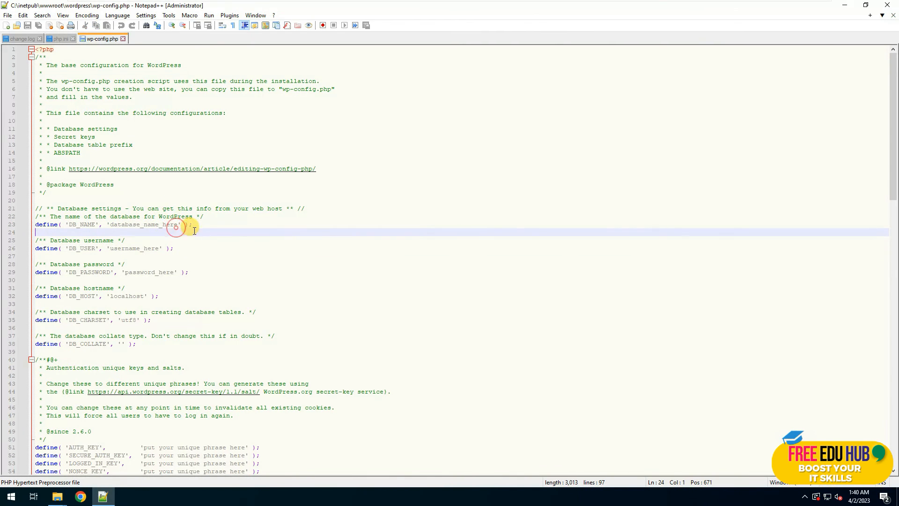
pyautogui.click(178, 223)
pyautogui.press('BackSpace')
pyautogui.press('BackSpace')
pyautogui.press('BackSpace')
pyautogui.press('BackSpace')
pyautogui.press('BackSpace')
pyautogui.press('BackSpace')
pyautogui.press('BackSpace')
pyautogui.press('BackSpace')
pyautogui.press('BackSpace')
pyautogui.press('BackSpace')
pyautogui.press('BackSpace')
pyautogui.press('BackSpace')
pyautogui.press('BackSpace')
pyautogui.press('BackSpace')
pyautogui.press('BackSpace')
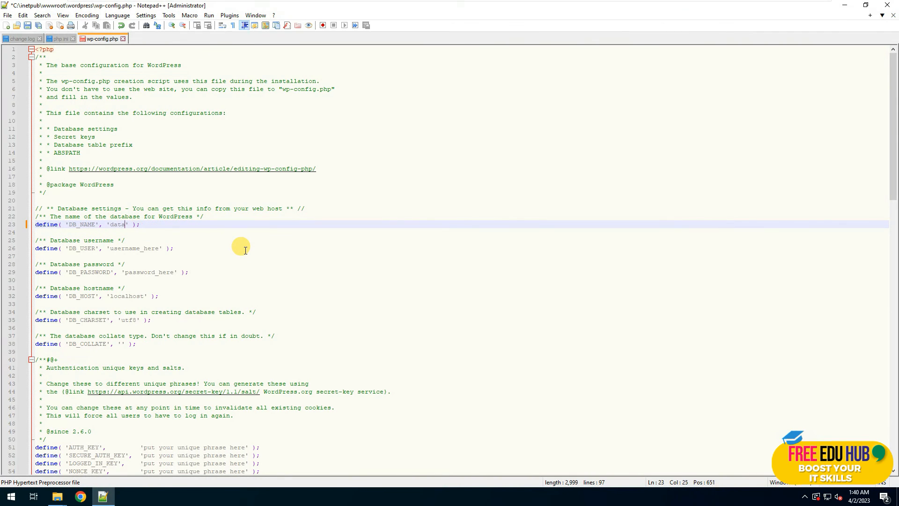
pyautogui.write('wordpress')
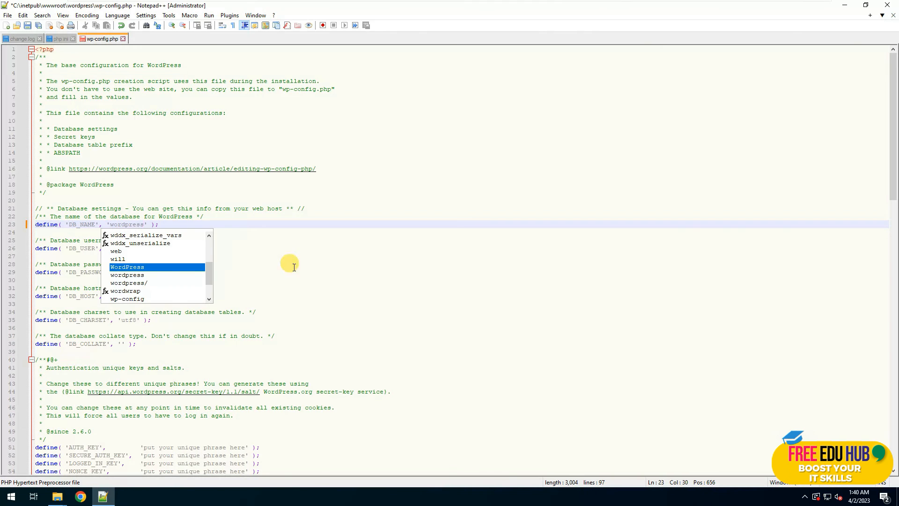
pyautogui.click(416, 272)
pyautogui.click(159, 248)
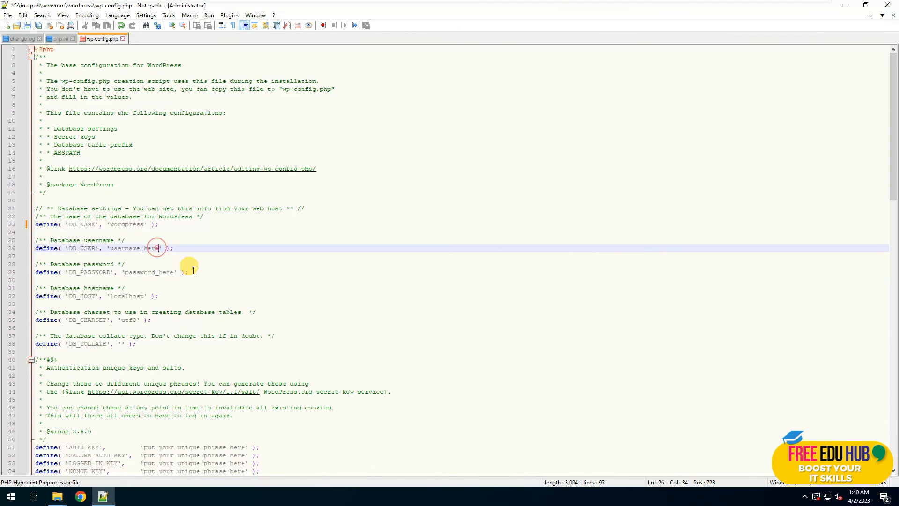
pyautogui.press('BackSpace')
pyautogui.press('BackSpace')
pyautogui.press('BackSpace')
pyautogui.write('roo')
# Highlight password_here, then locate install.php in wordpress\wp-admin and show the desktop.
pyautogui.click(175, 272)
pyautogui.moveTo(175, 272); pyautogui.dragTo(125, 271)
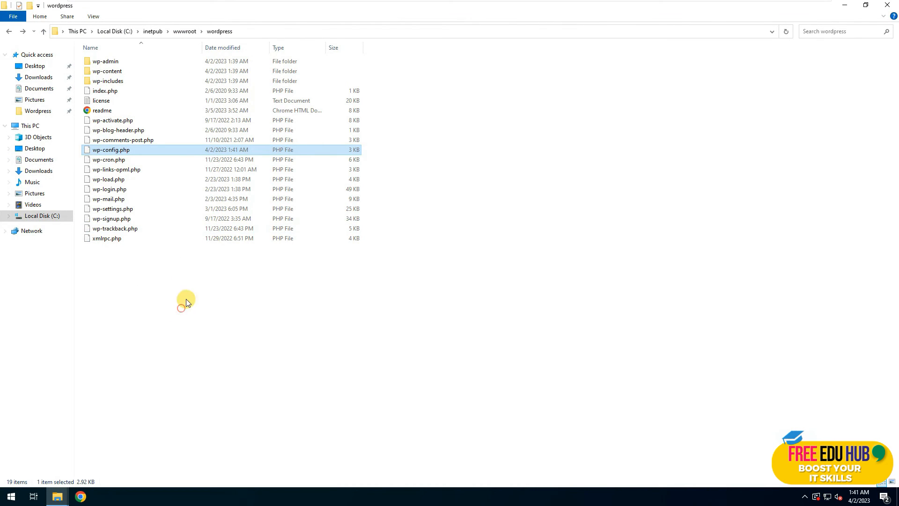
pyautogui.doubleClick(104, 61)
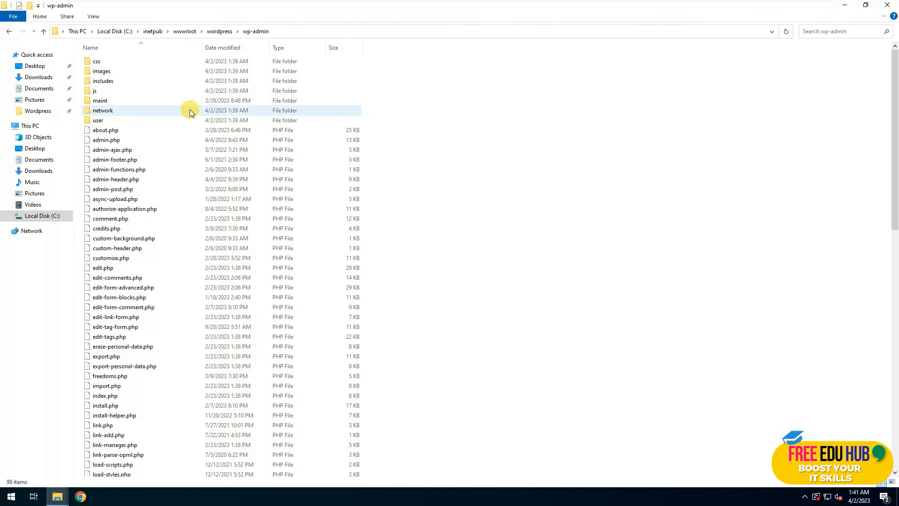
pyautogui.click(113, 403)
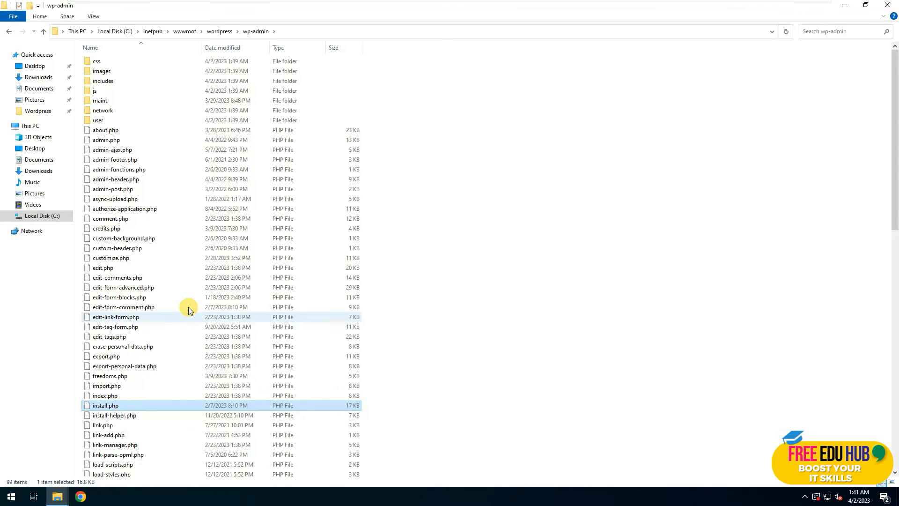
pyautogui.press('super+d')
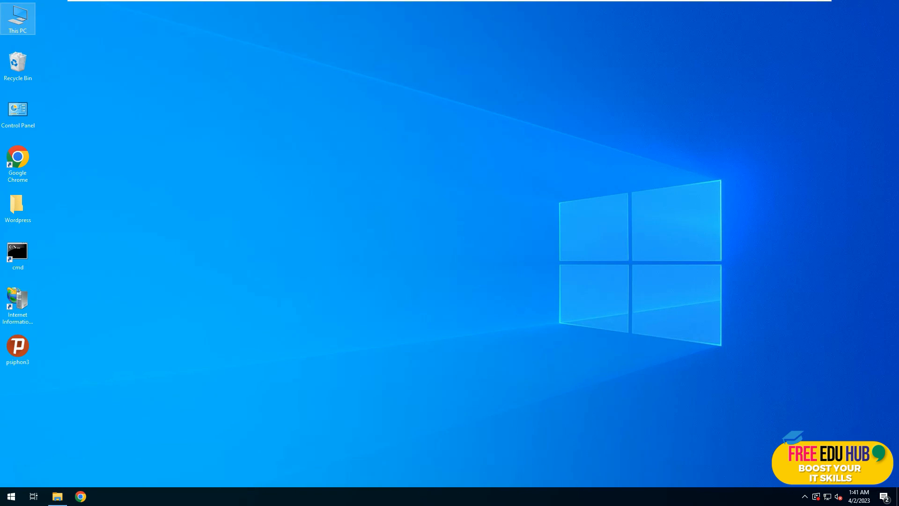
# Launch Chrome from the taskbar, then restore its window and move it toward the screen centre.
pyautogui.click(80, 498)
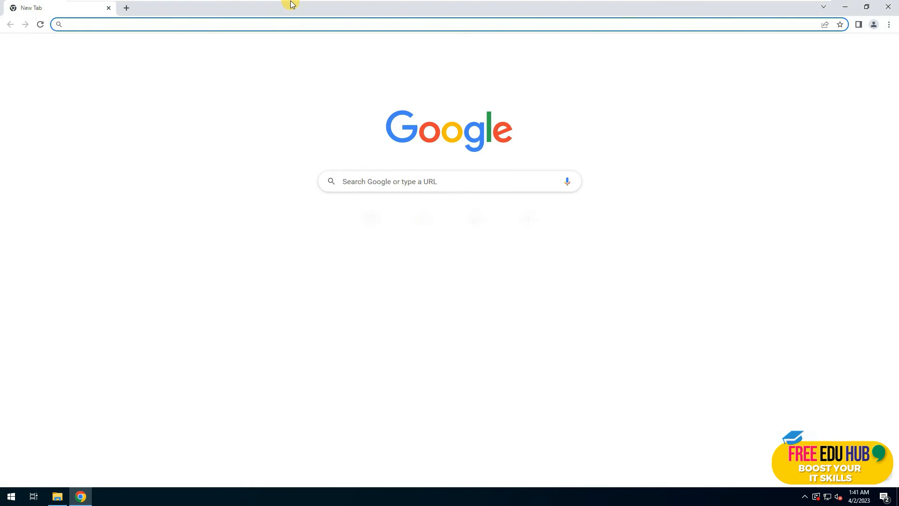
pyautogui.doubleClick(291, 4)
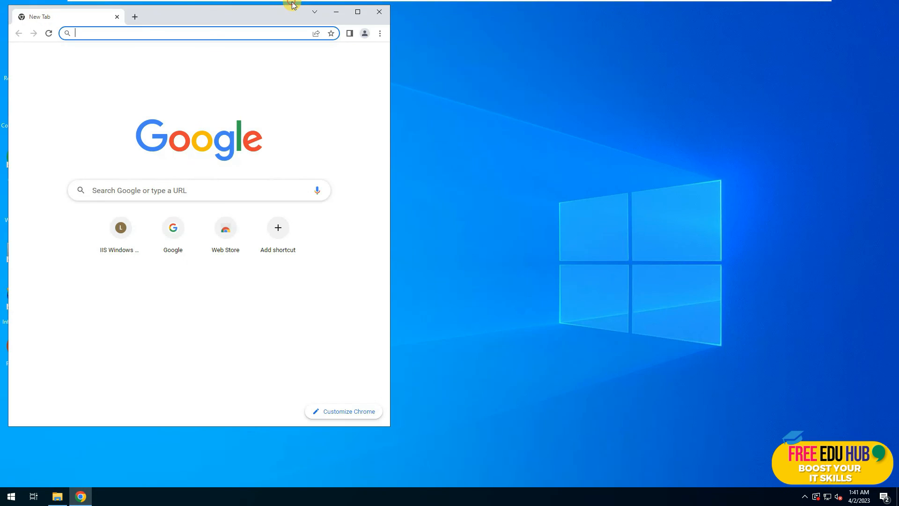
pyautogui.moveTo(253, 8); pyautogui.dragTo(519, 40)
pyautogui.write('http://')
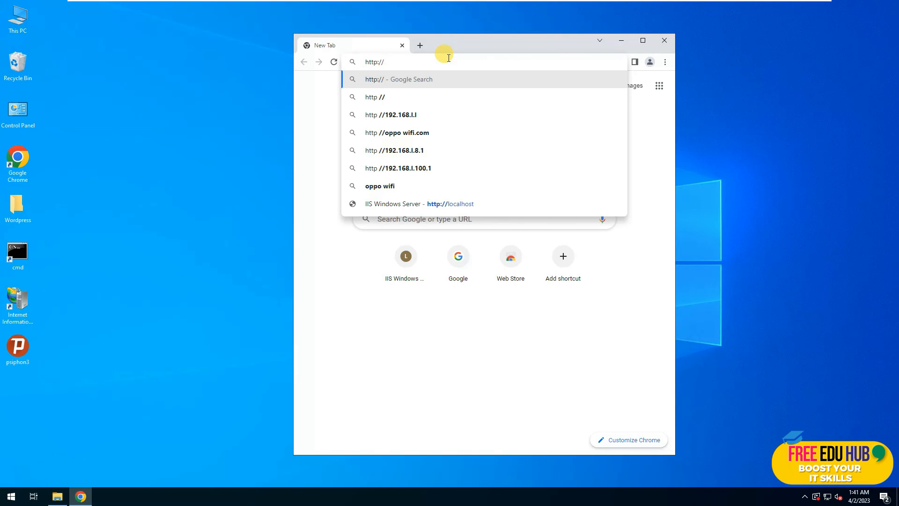
pyautogui.write('lo')
pyautogui.press('Right')
pyautogui.write('/wordpress/')
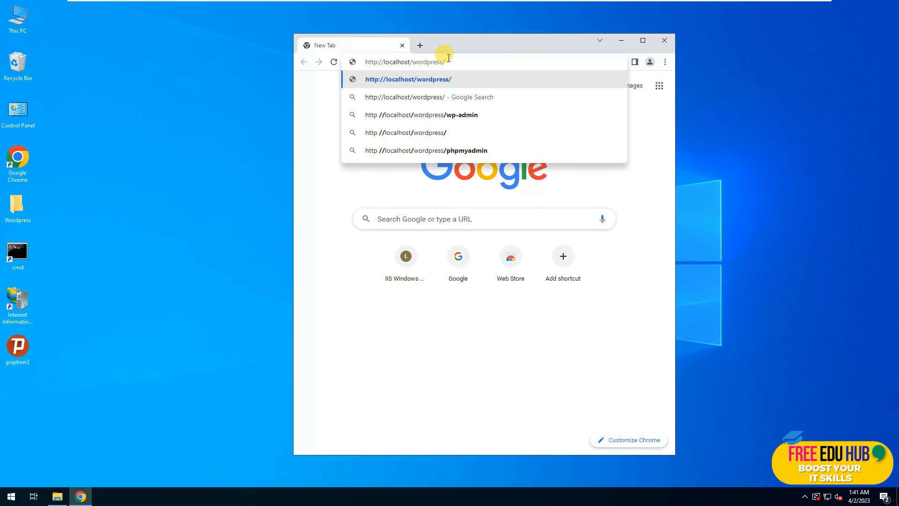
pyautogui.press('Down')
pyautogui.press('Down')
pyautogui.press('Down')
pyautogui.press('Up')
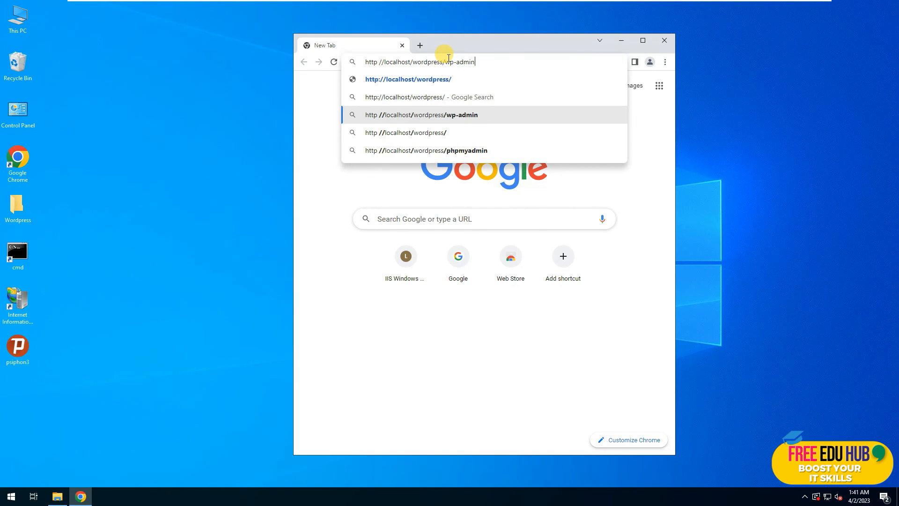
pyautogui.write('/install.php')
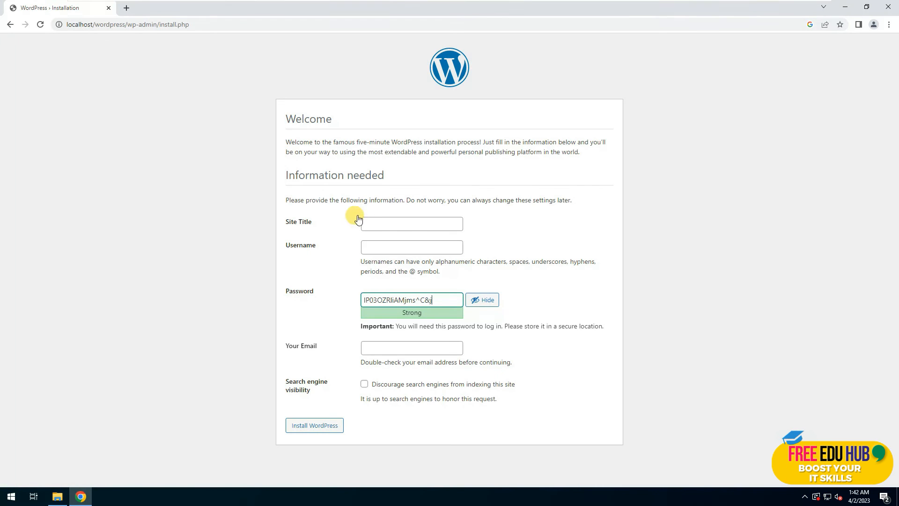
# Fill in site title 'My First Website', admin username, password and contact e-mail, then install WordPress.
pyautogui.click(402, 224)
pyautogui.write('My First W')
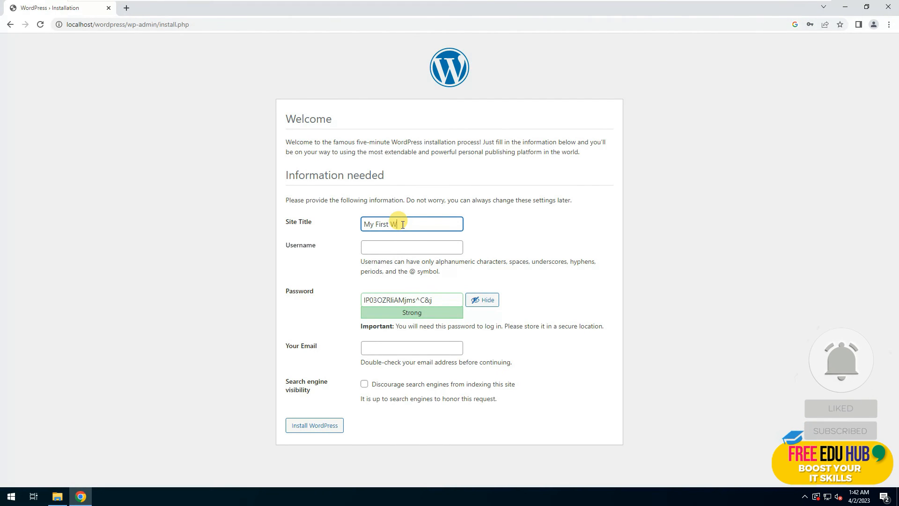
pyautogui.write('ebsite')
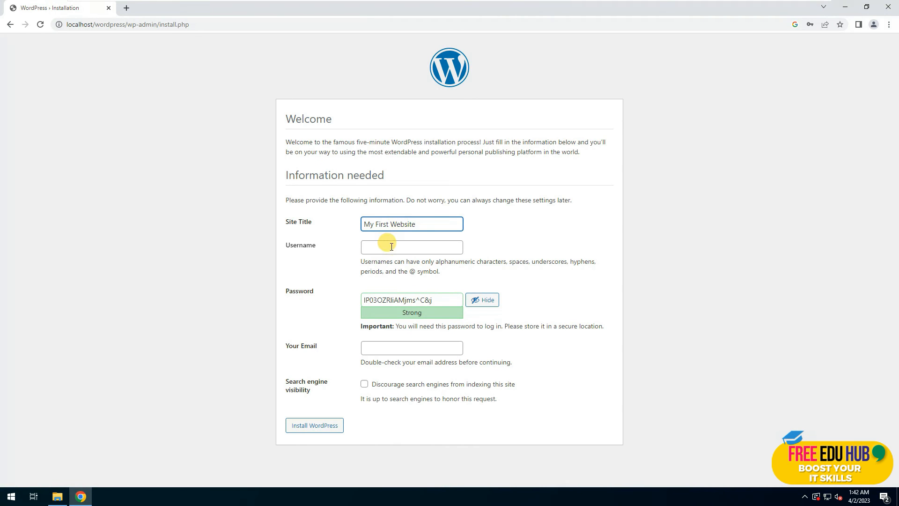
pyautogui.click(390, 245)
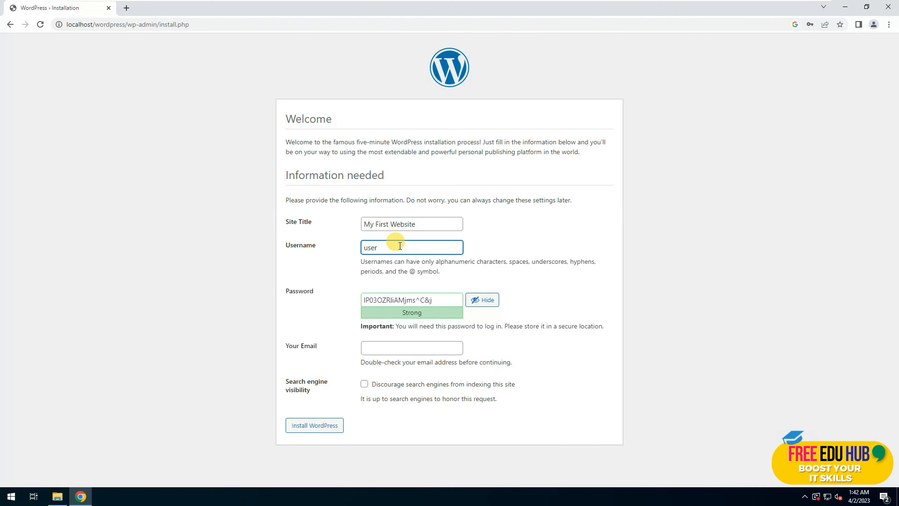
pyautogui.press('Tab')
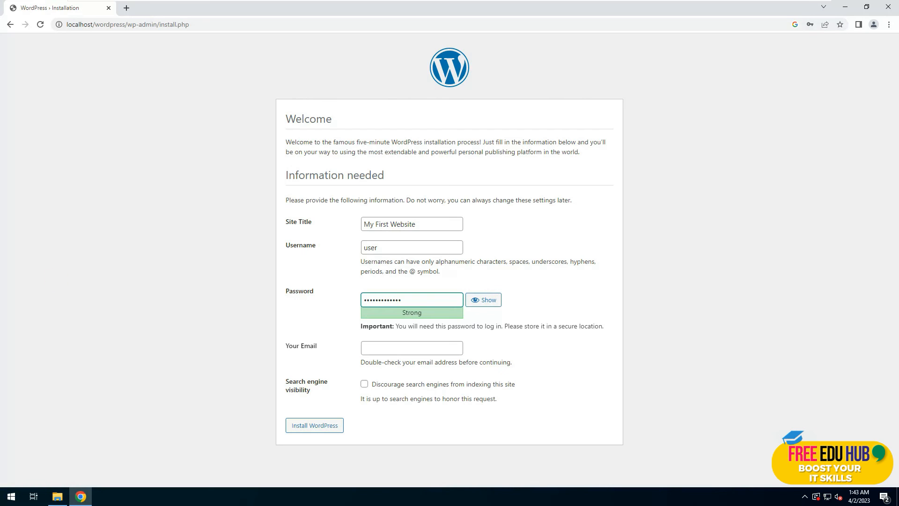
pyautogui.click(398, 346)
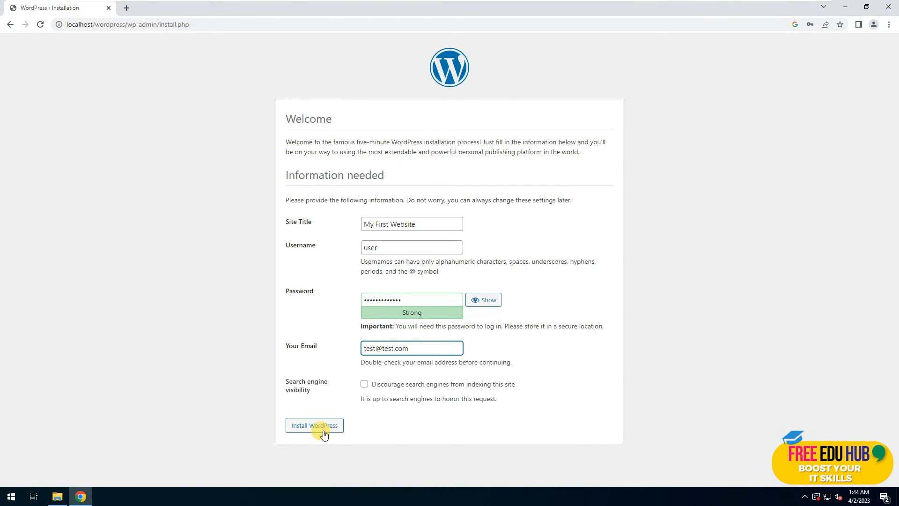
pyautogui.click(311, 427)
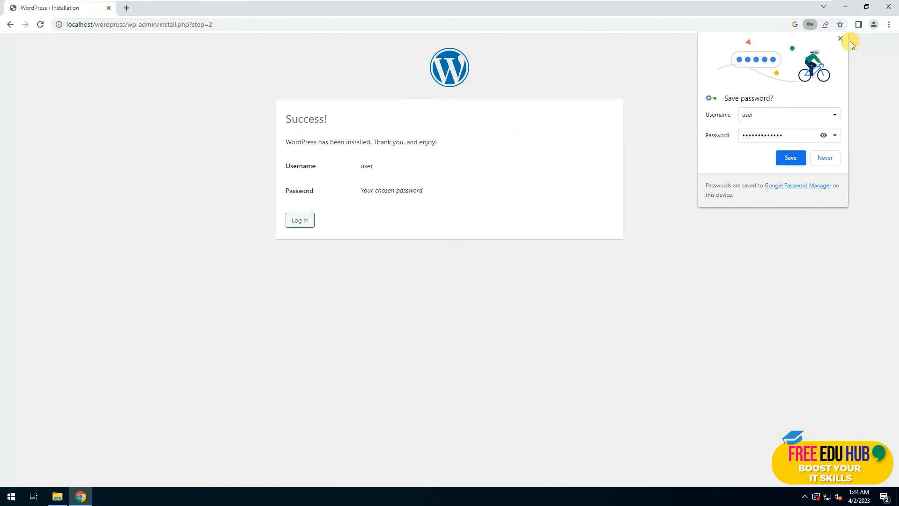
# Dismiss the save-password prompts and log in with the admin username and pasted password.
pyautogui.click(839, 36)
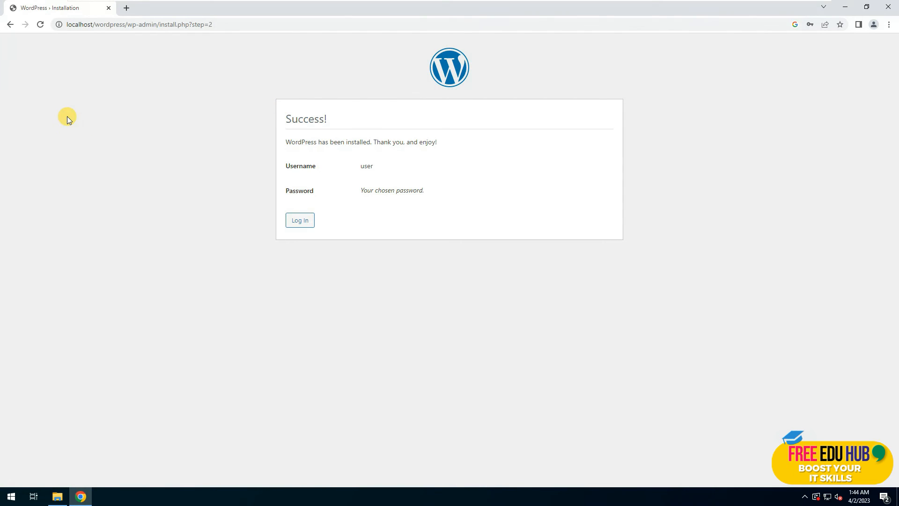
pyautogui.click(299, 220)
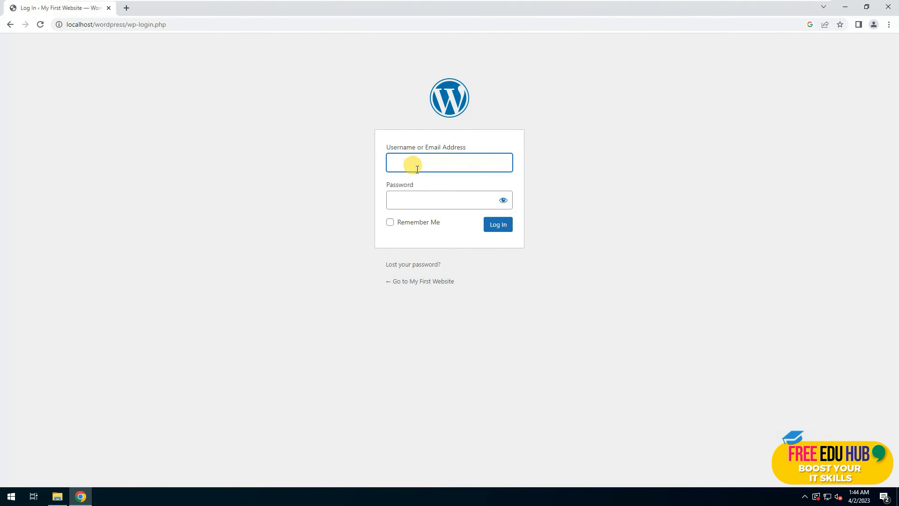
pyautogui.write('user')
pyautogui.press('Tab')
pyautogui.hotkey('ctrl', 'v')
pyautogui.press('Return')
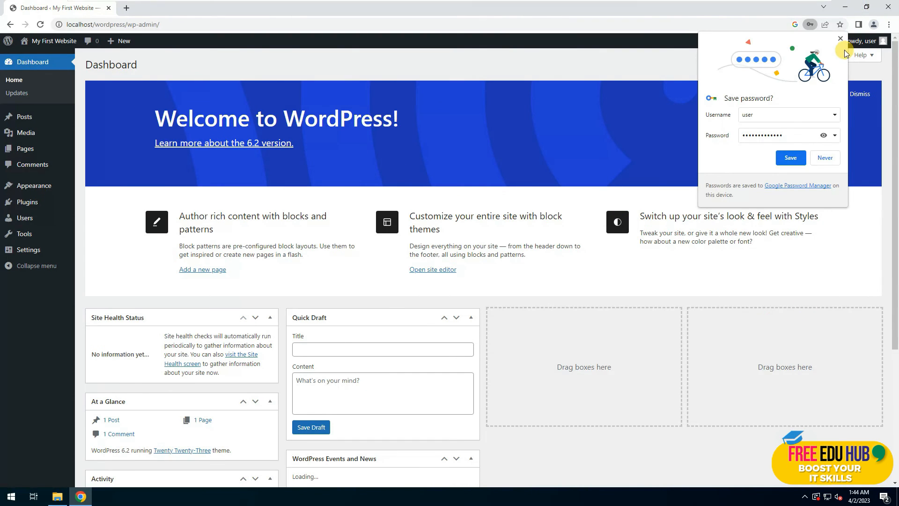
pyautogui.click(840, 38)
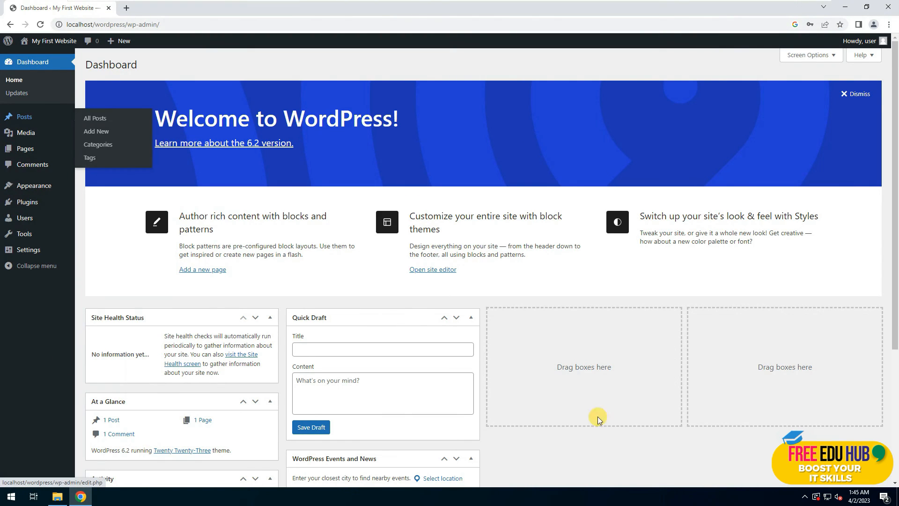